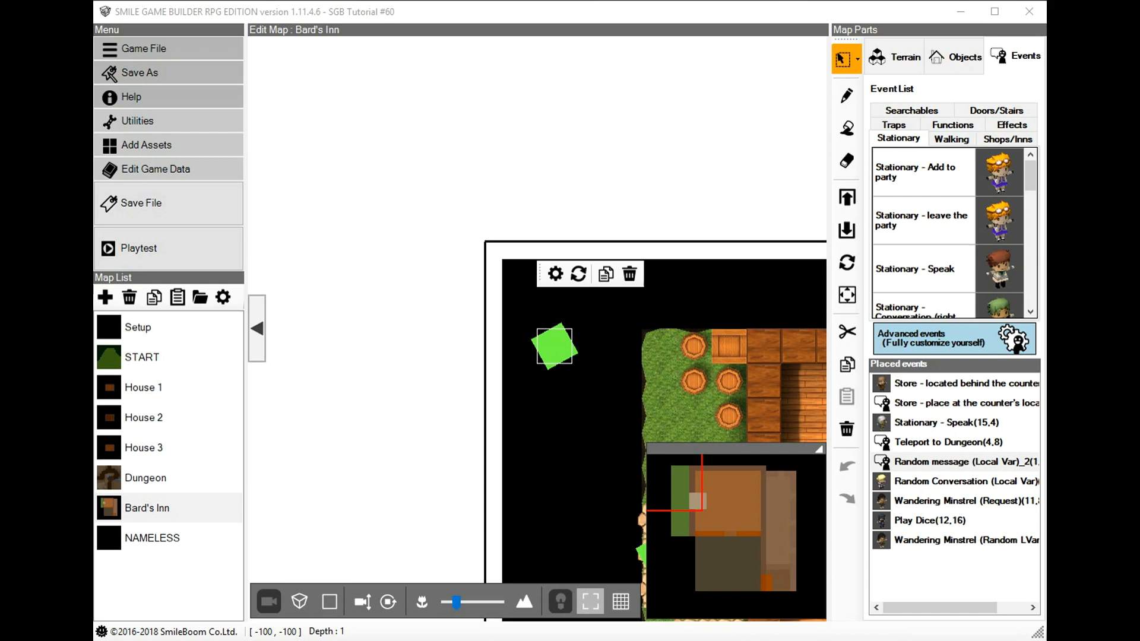
Open the sound effect assets in the resource archive and look at the local-file import window for adding a sound.
left_click(152, 151)
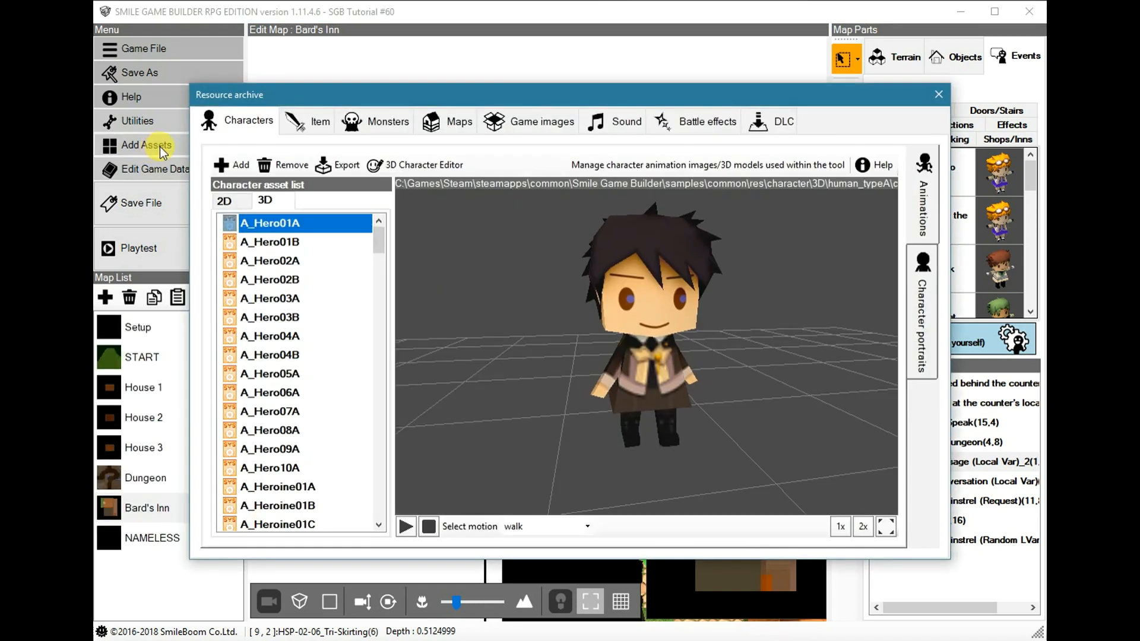
left_click(618, 127)
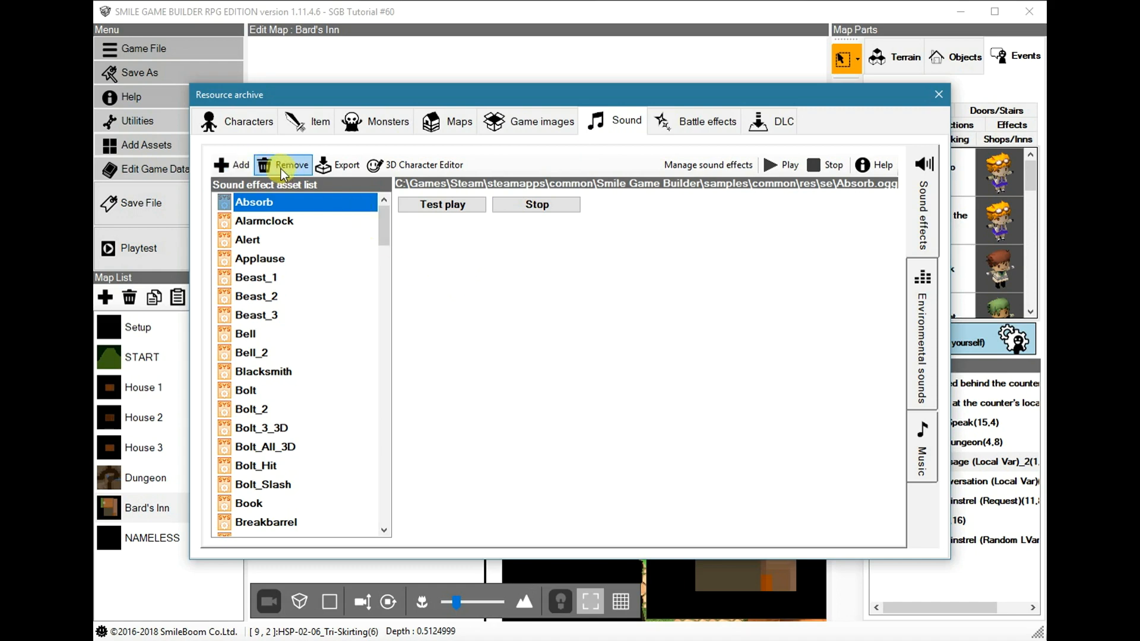
left_click(242, 171)
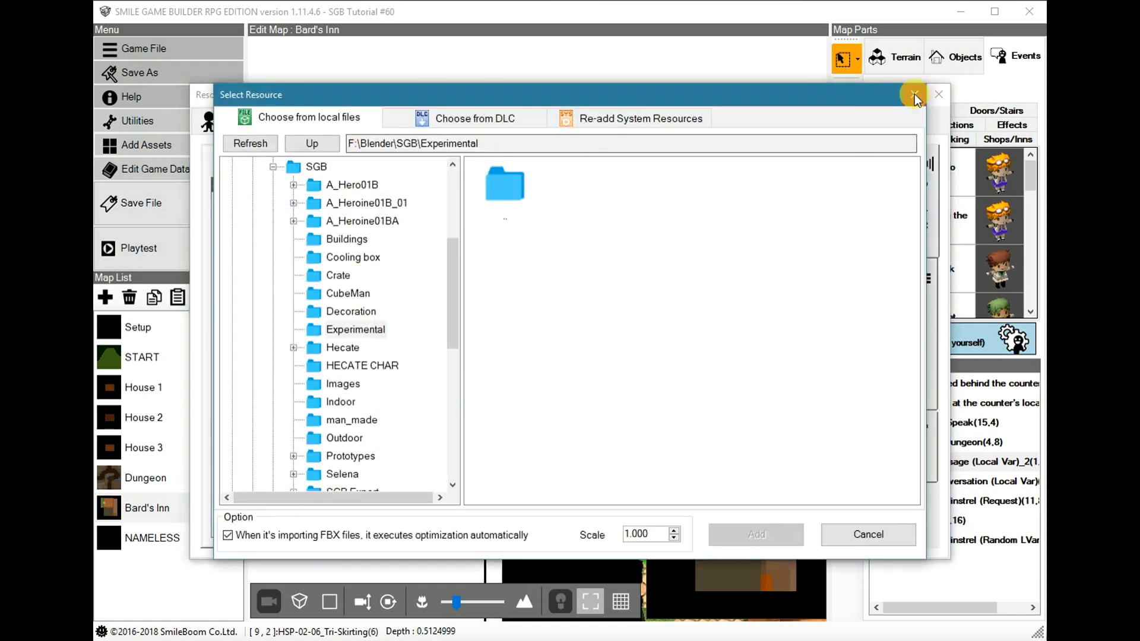
left_click(914, 94)
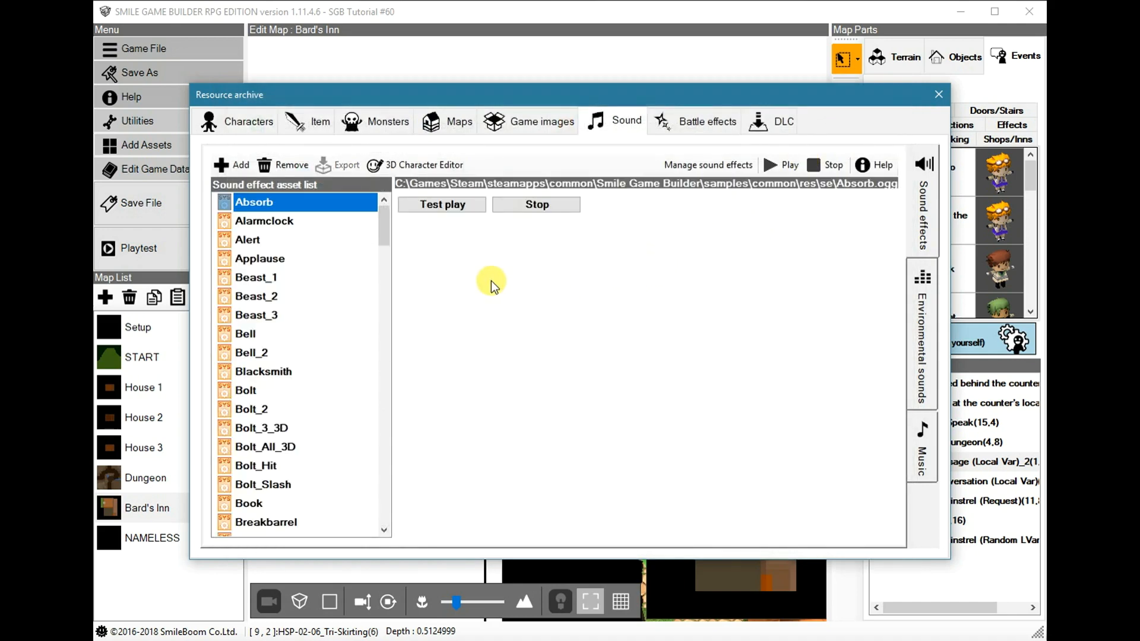
Select the Applause sound effect and view the end of its file path.
left_click(273, 259)
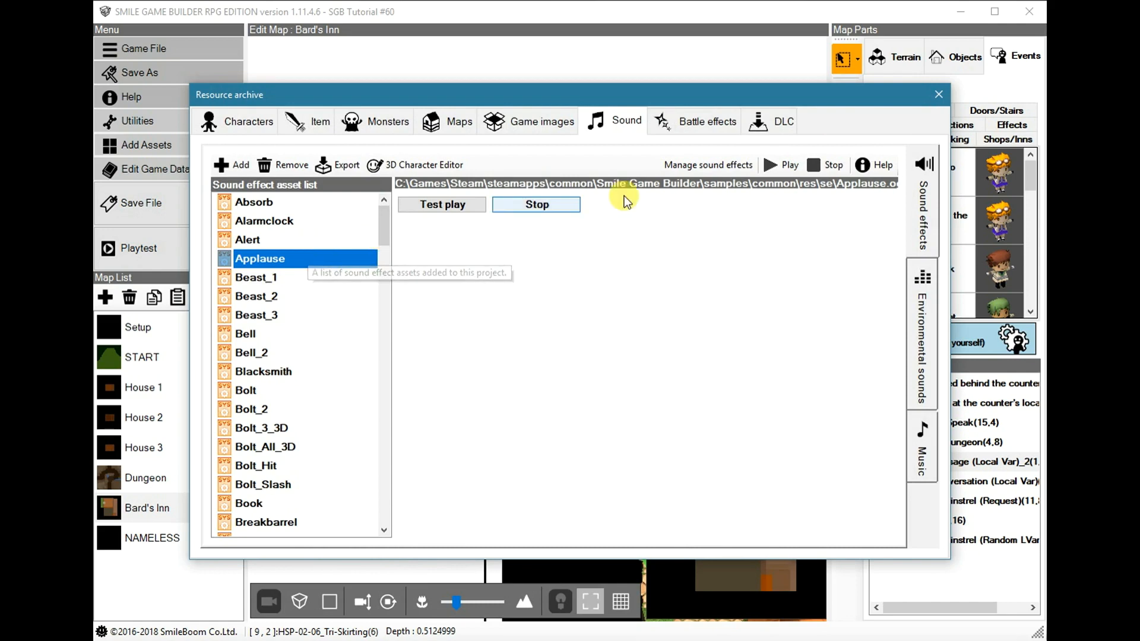
left_click_drag(835, 183, 918, 184)
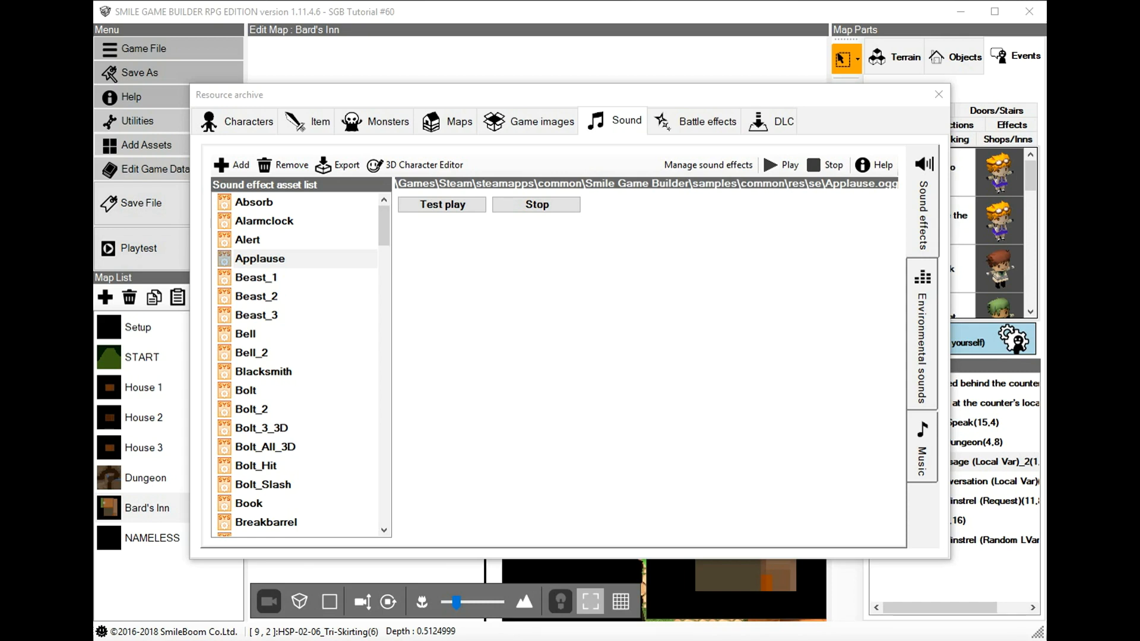
left_click(916, 202)
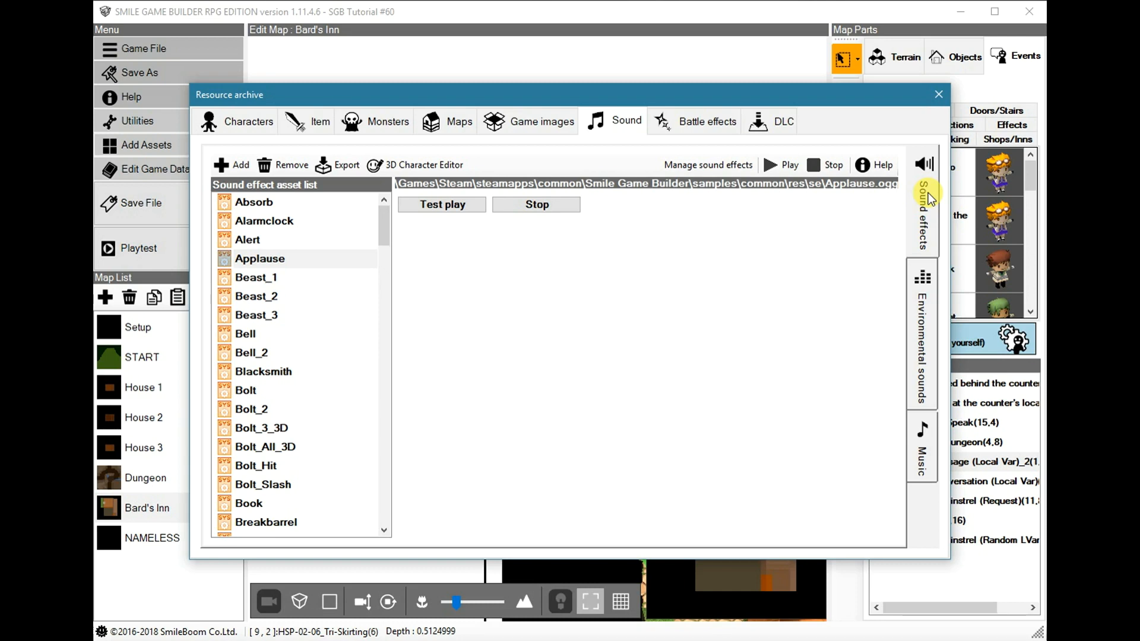
Look through the environmental sound and music assets, selecting Darkness_3D_loop and ME_item_get, and close the resource archive.
left_click(923, 336)
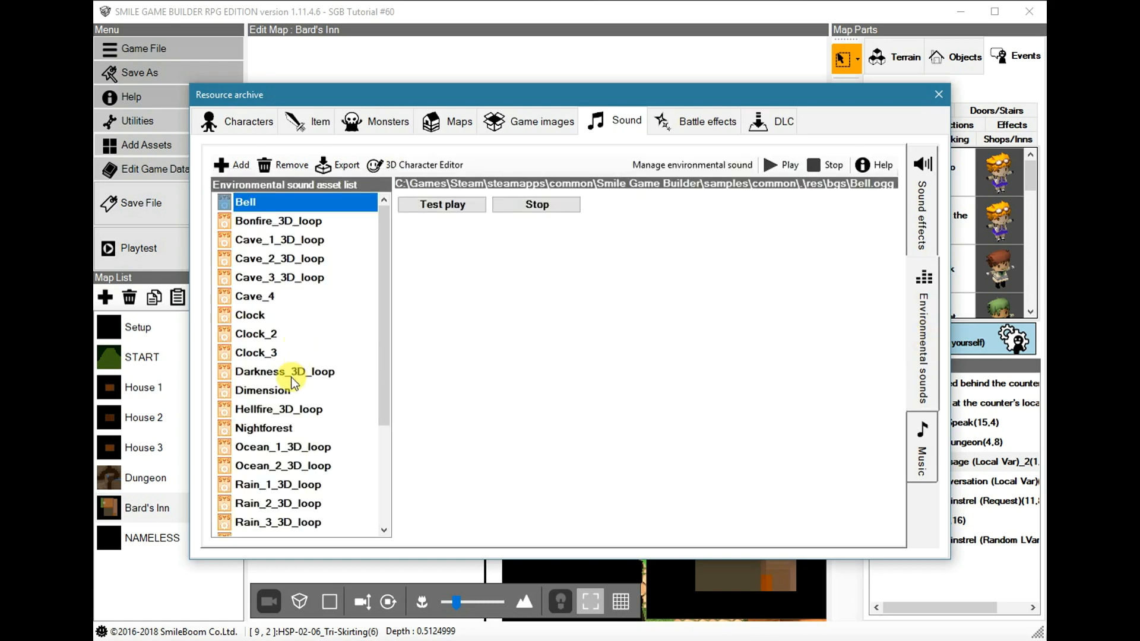
left_click(290, 372)
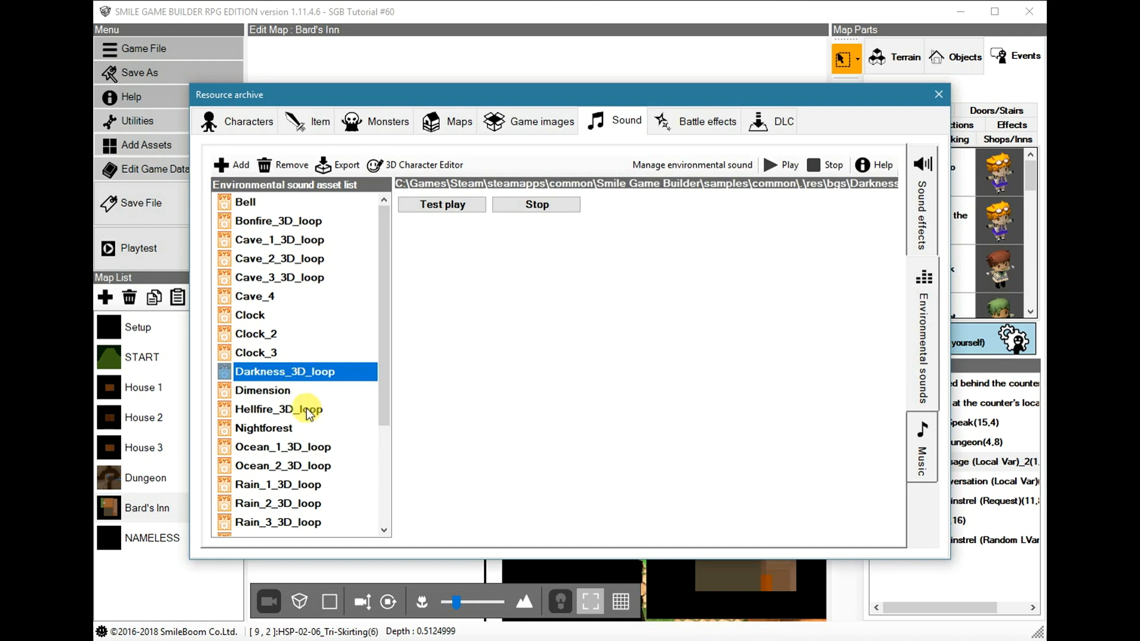
left_click(917, 449)
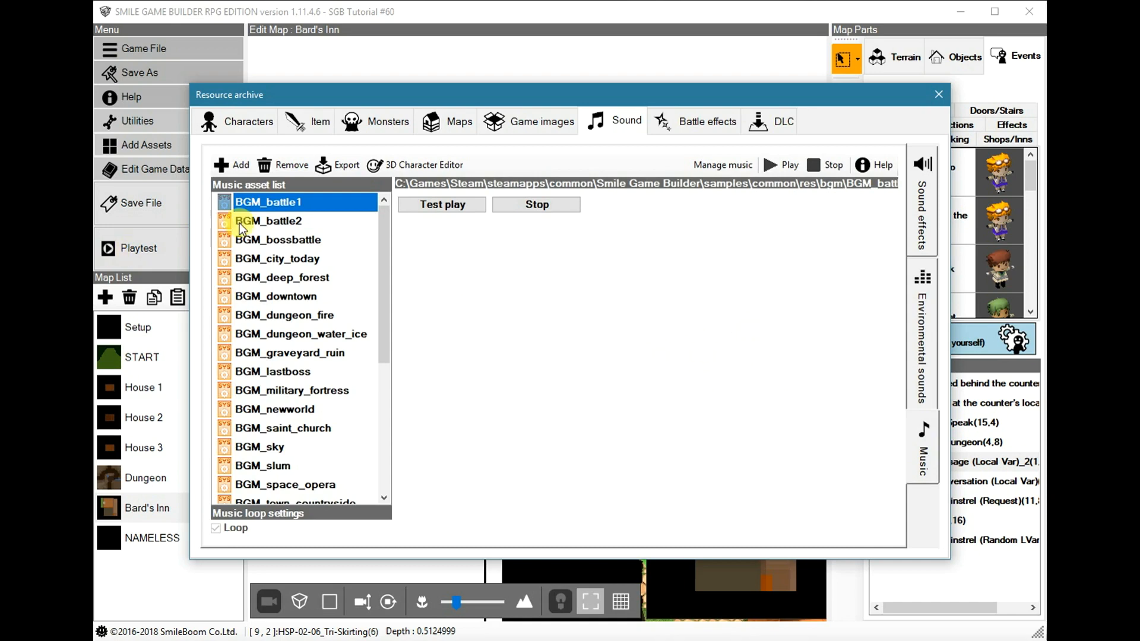
scroll(321, 404, "down", 4)
left_click(265, 408)
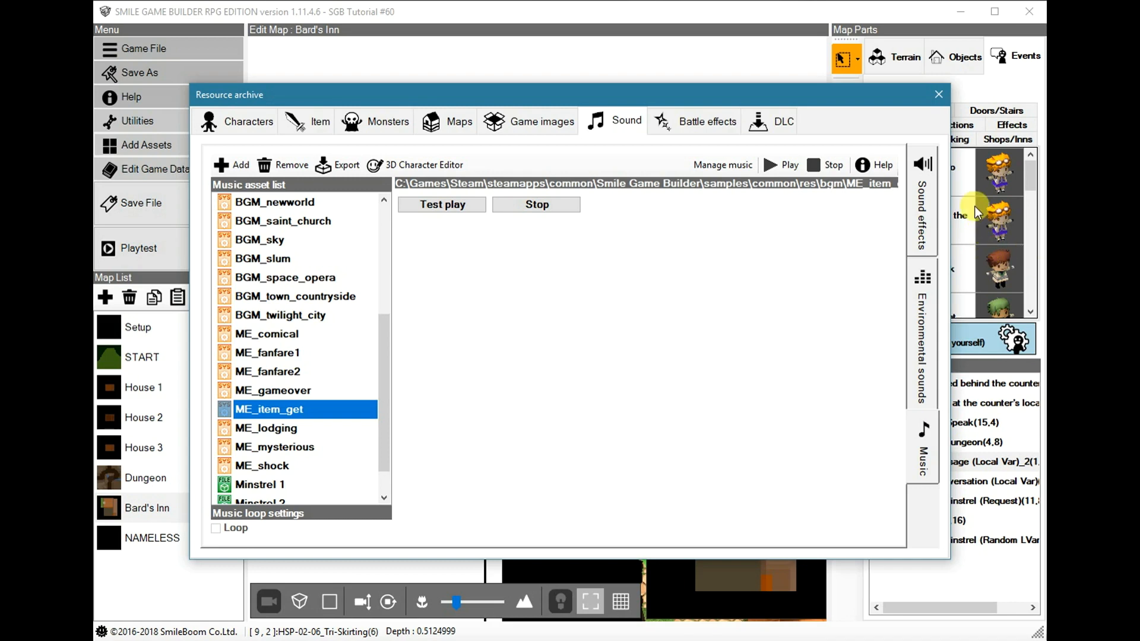
left_click(934, 96)
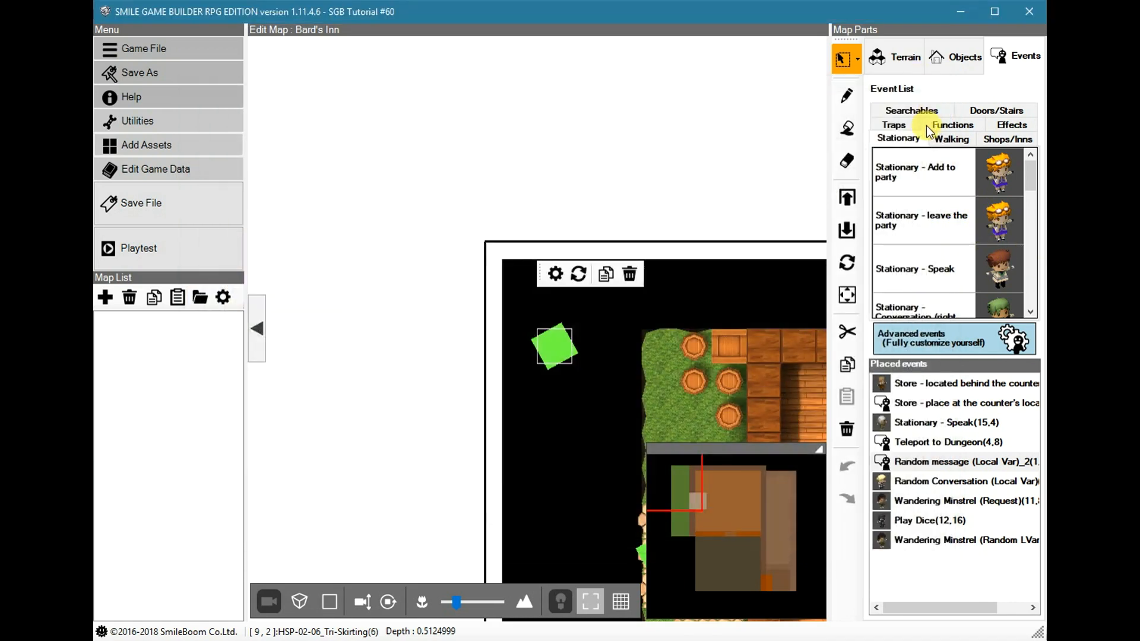
In the game data's system sounds, set the music for being victorious in battle to ME_fanfare2.
left_click(179, 172)
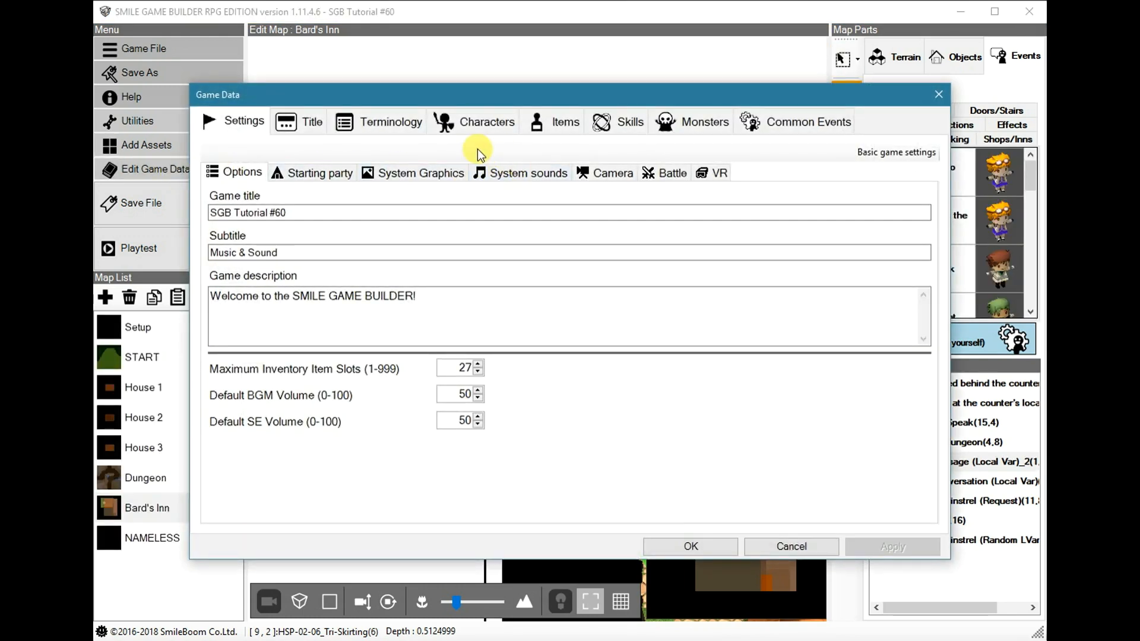
left_click(529, 176)
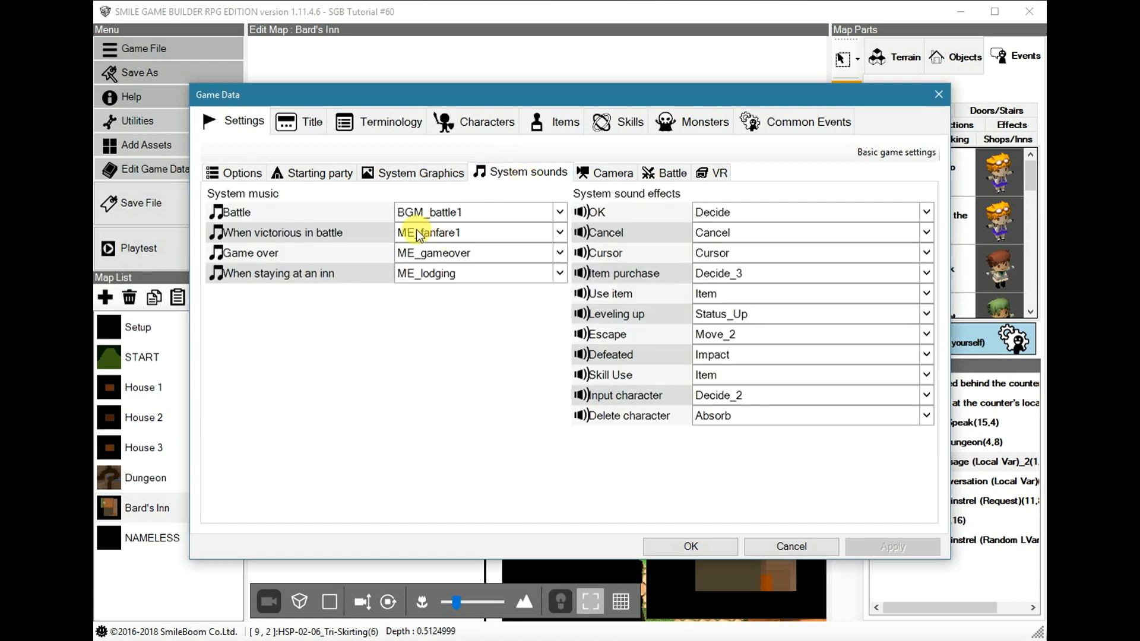
left_click(557, 233)
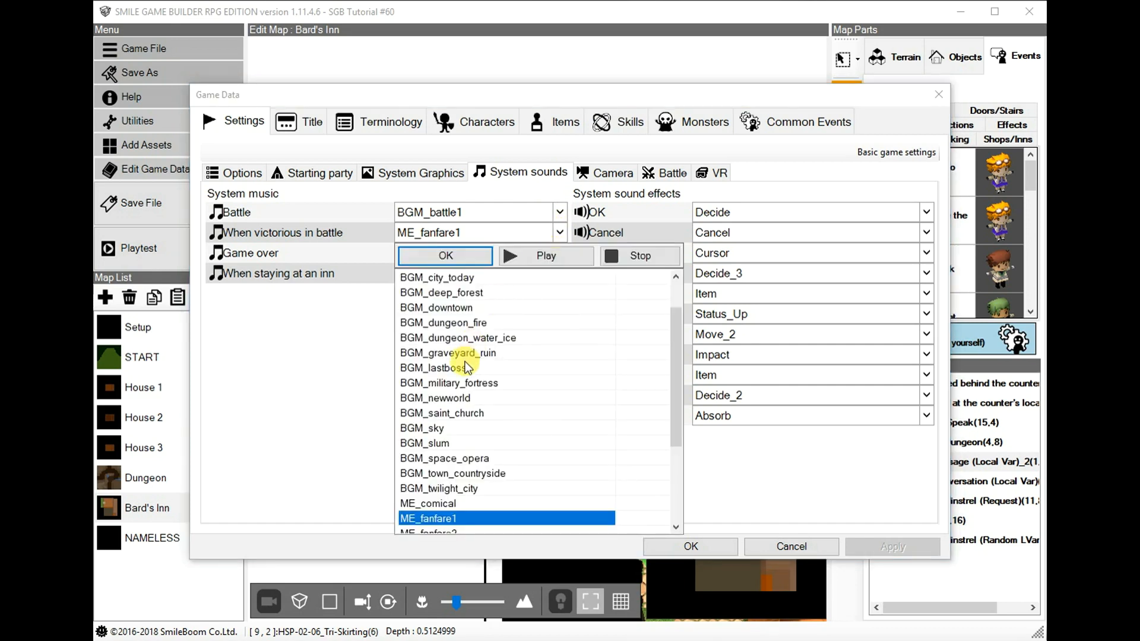
scroll(437, 444, "down", 5)
left_click(434, 399)
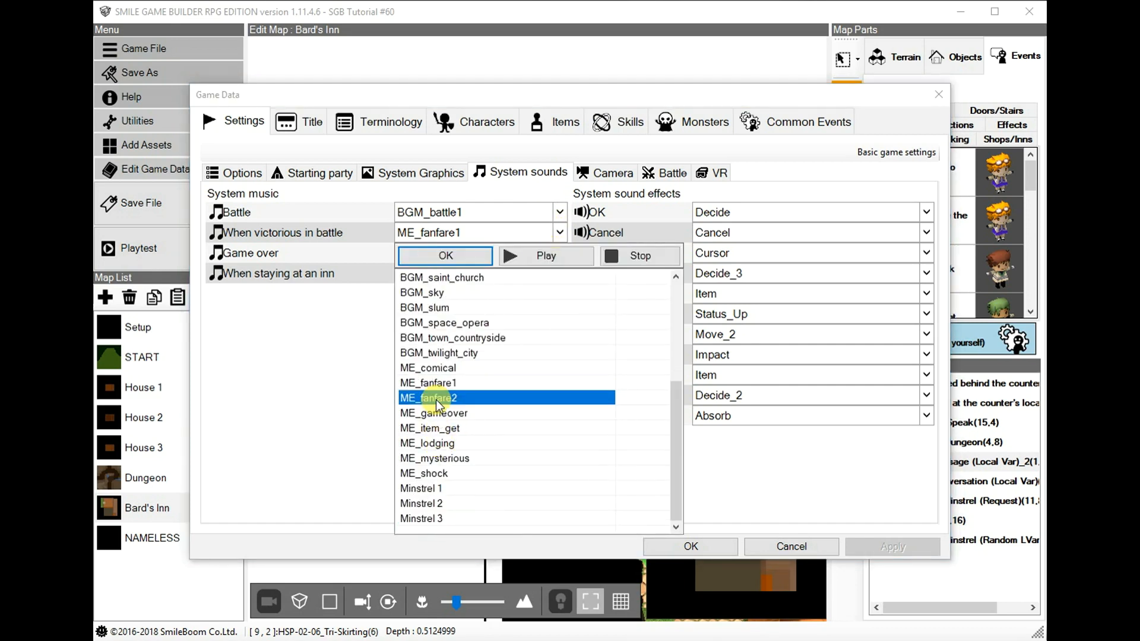
left_click(455, 258)
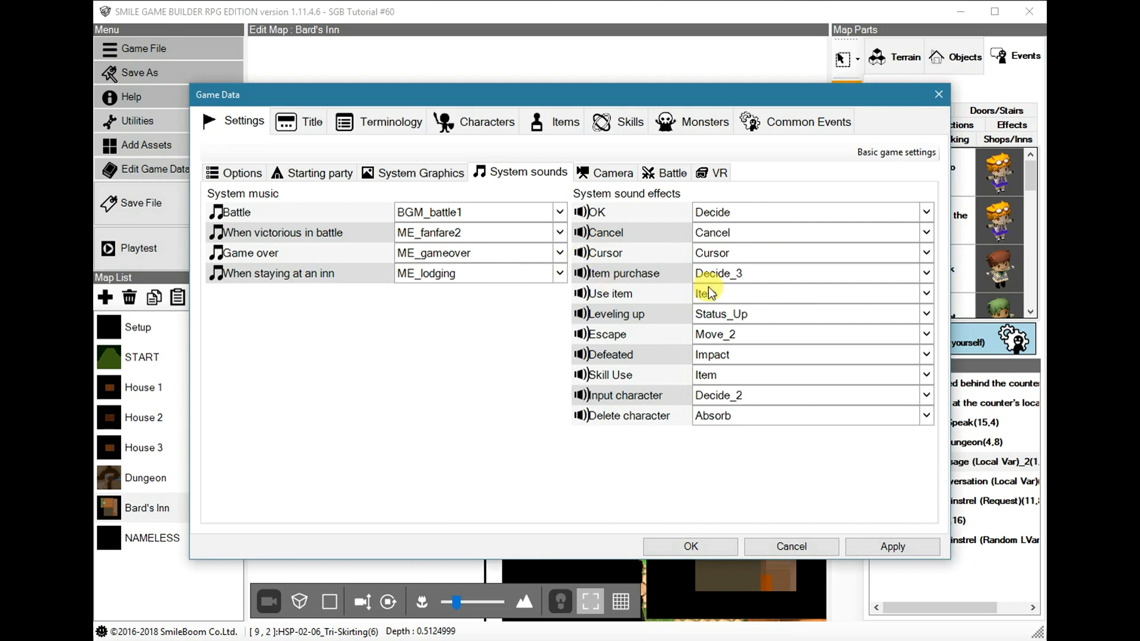
Browse the available sounds for the OK and Cursor system sound effects without choosing another one.
left_click(915, 213)
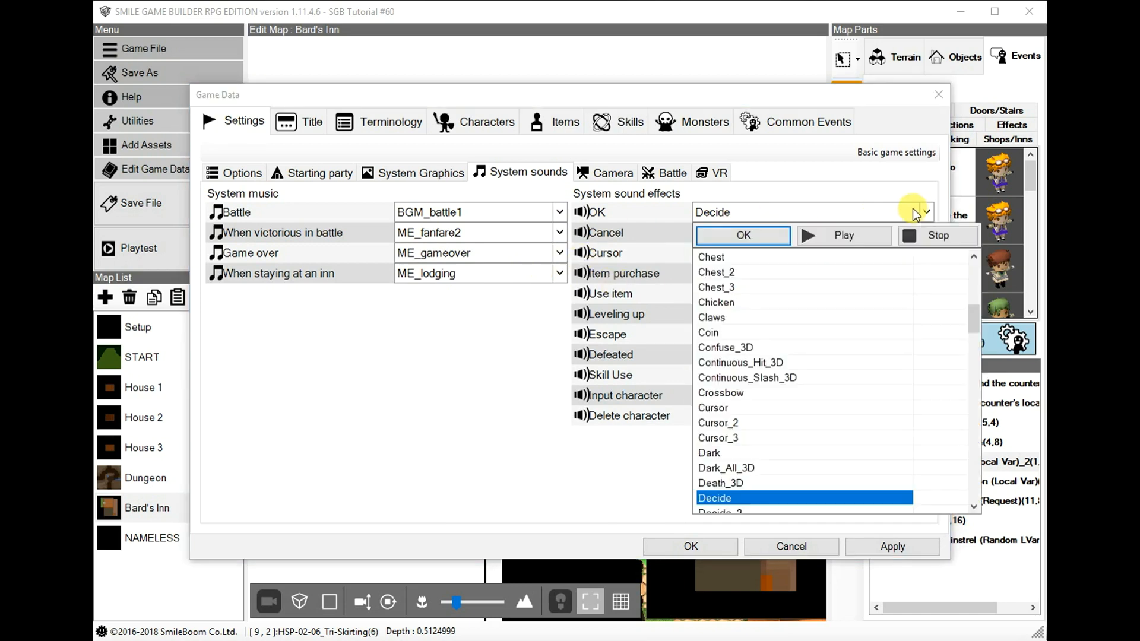
scroll(757, 309, "up", 8)
scroll(757, 308, "down", 11)
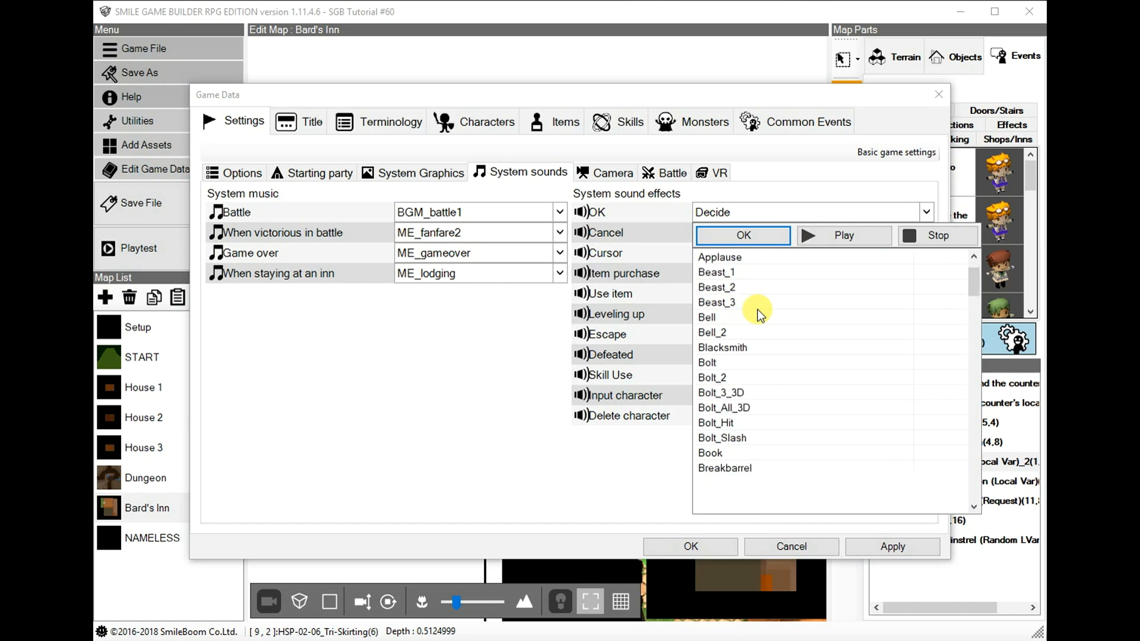
scroll(755, 311, "down", 12)
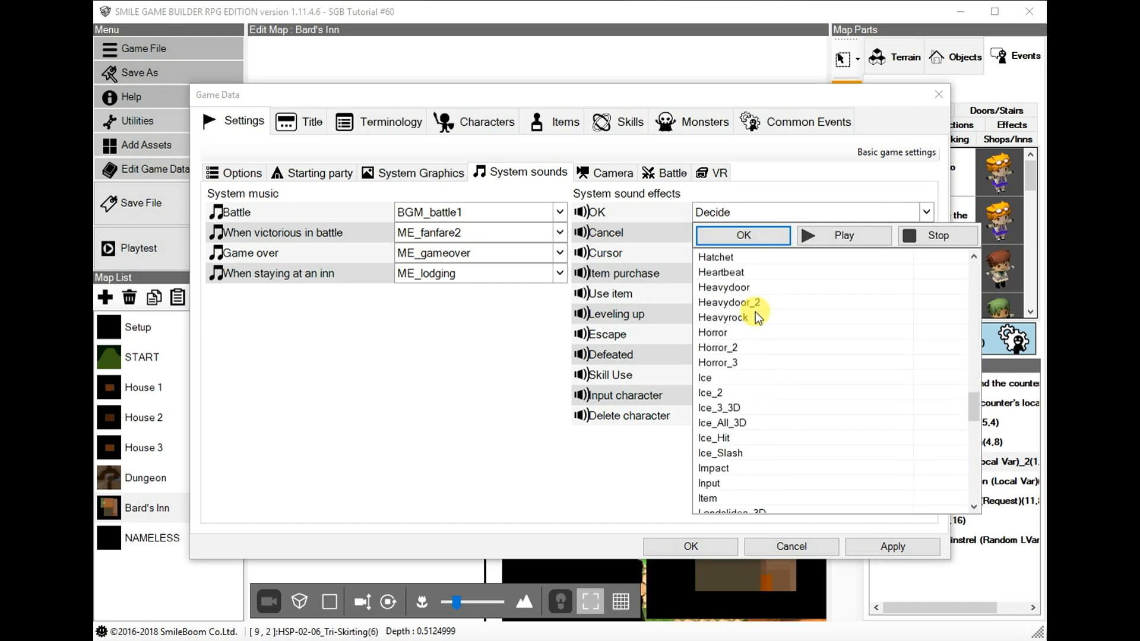
scroll(755, 311, "down", 18)
scroll(755, 312, "up", 7)
scroll(755, 311, "up", 20)
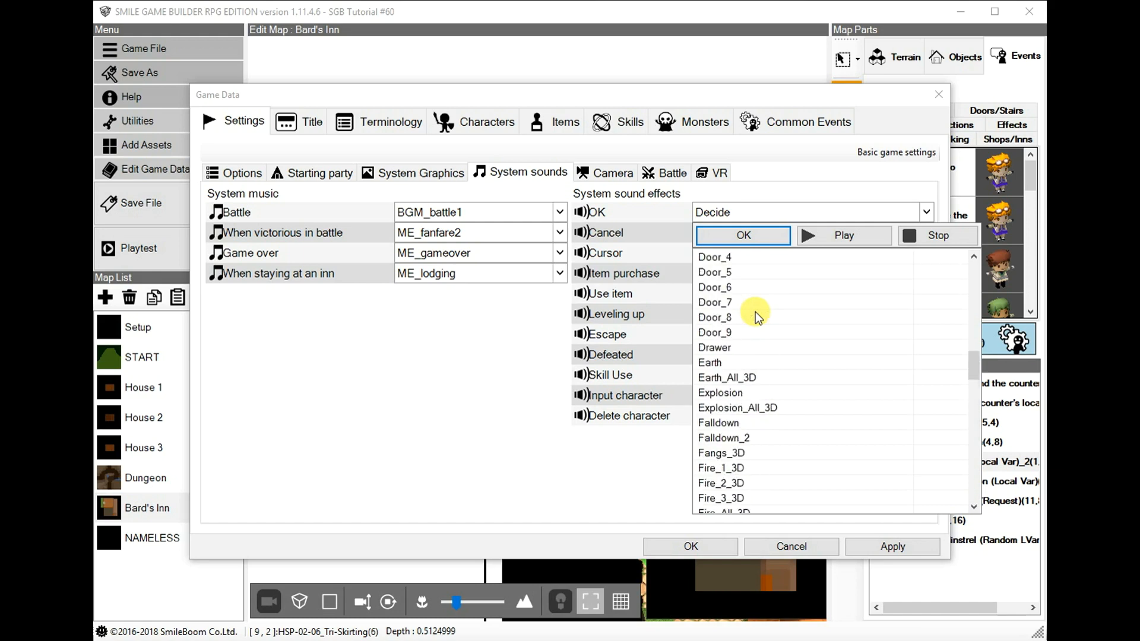
scroll(754, 311, "up", 15)
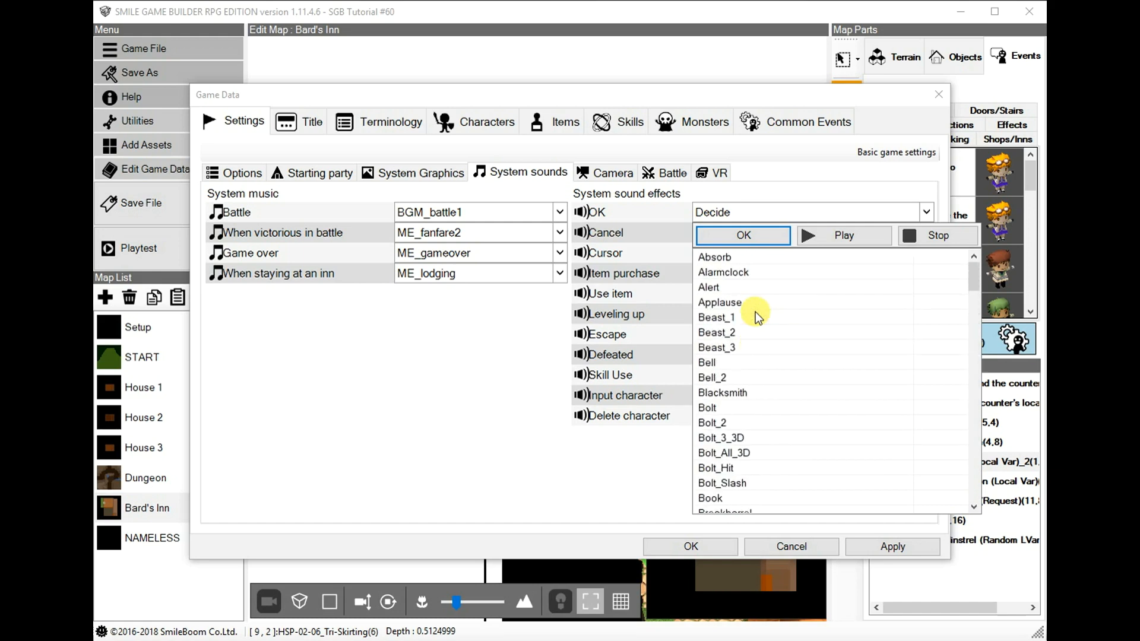
scroll(741, 295, "down", 3)
scroll(743, 290, "up", 3)
scroll(761, 401, "down", 15)
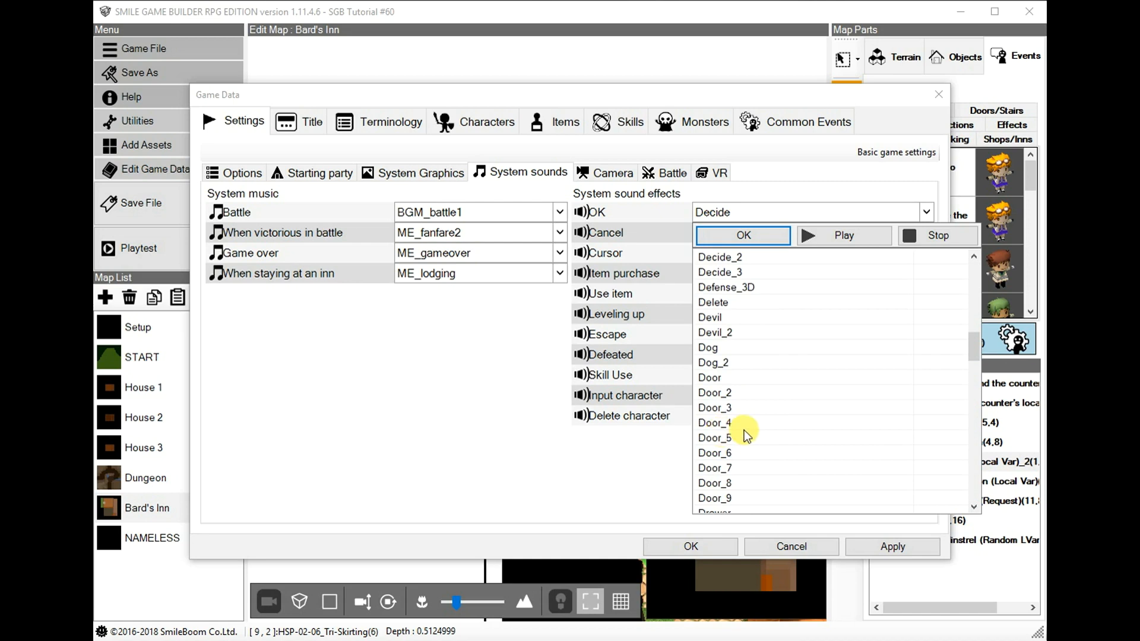
scroll(744, 429, "down", 7)
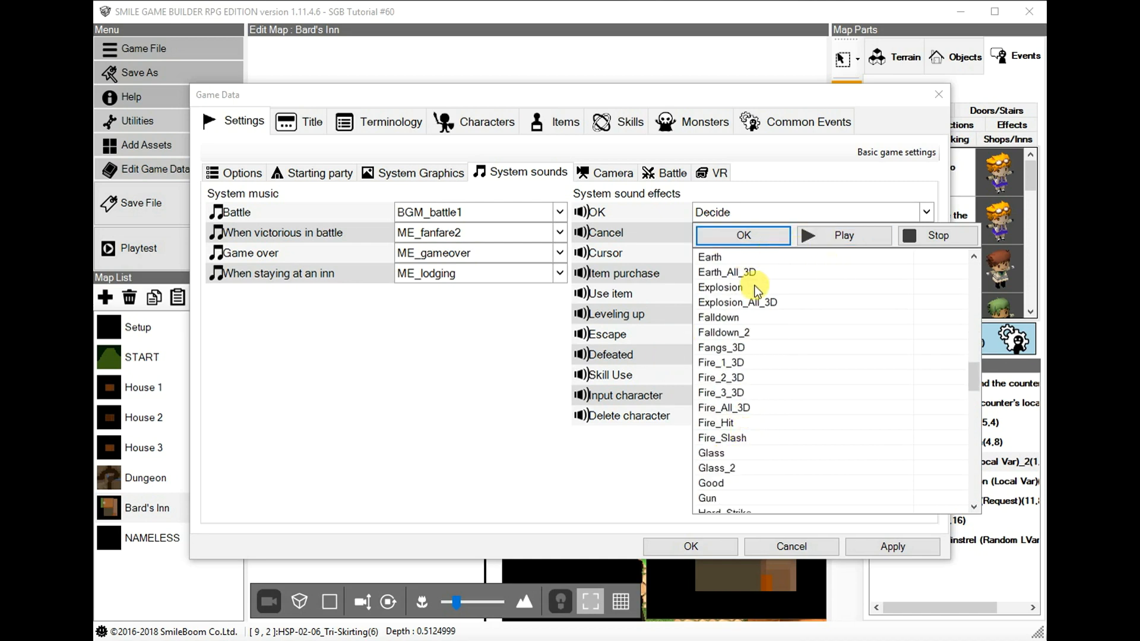
left_click(923, 211)
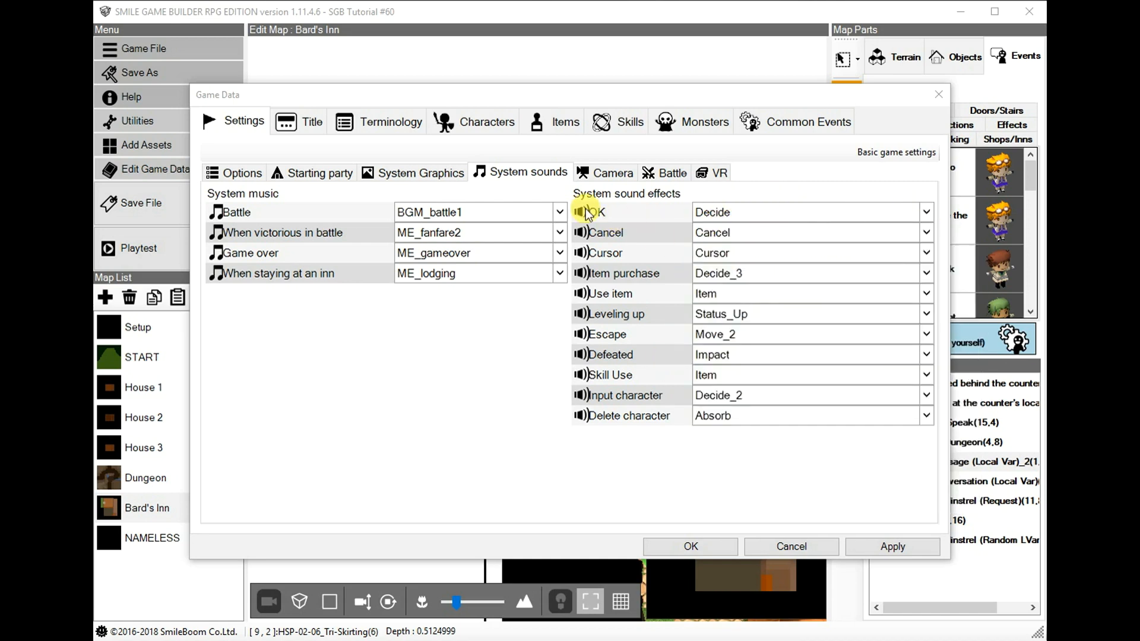
left_click(926, 253)
scroll(741, 406, "up", 3)
scroll(755, 468, "down", 10)
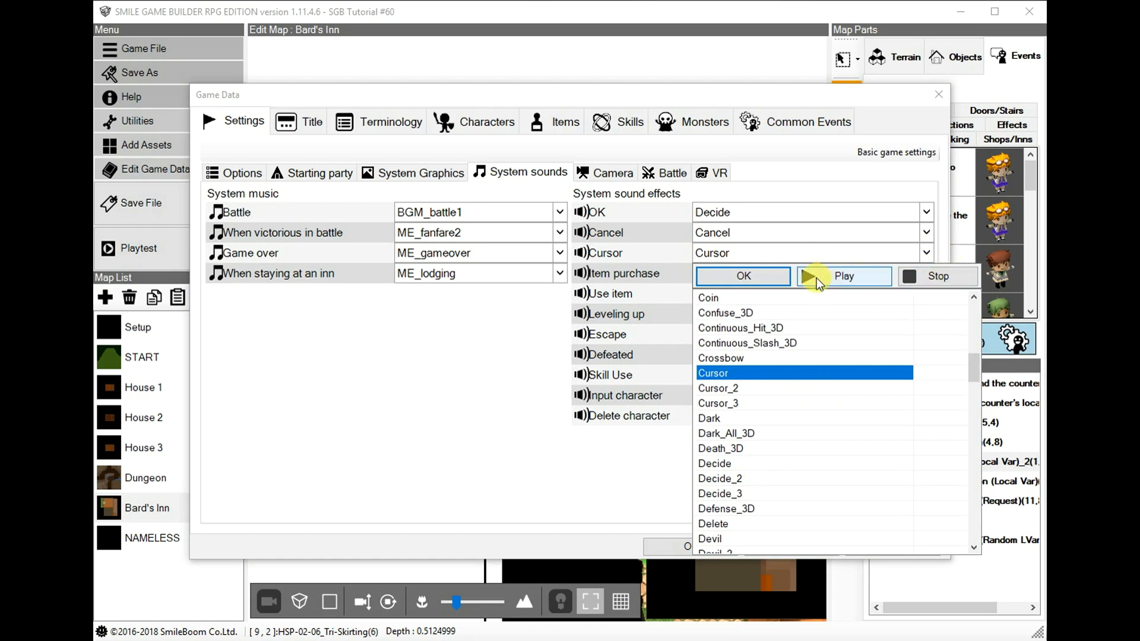
left_click(901, 184)
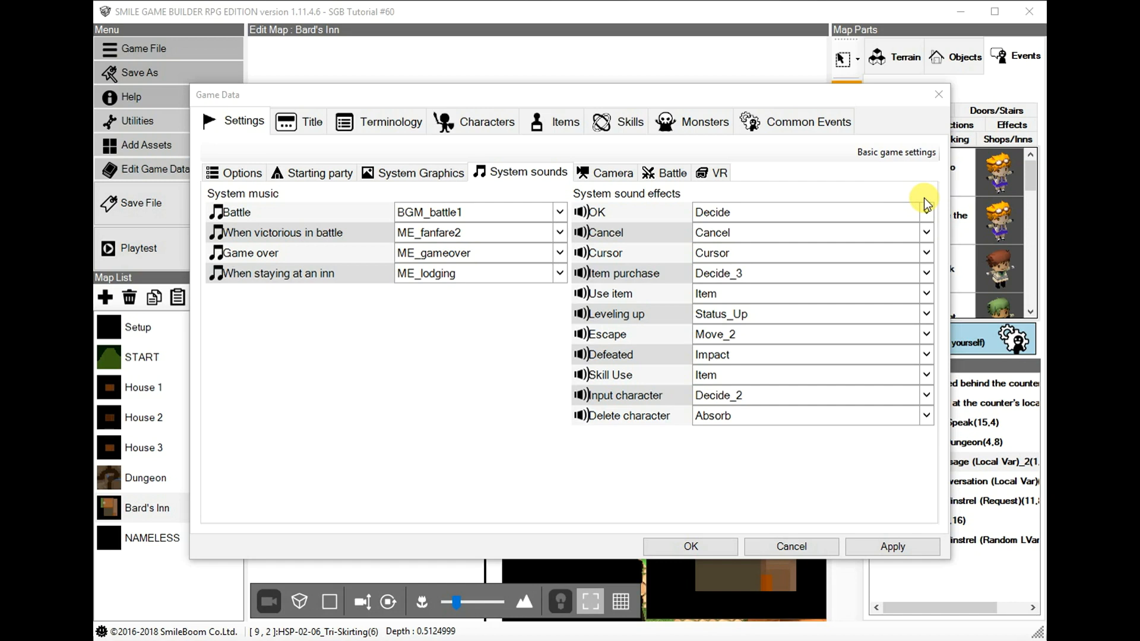
In the game title screen settings, set the title screen music to BGM_graveyard_ruin.
left_click(312, 123)
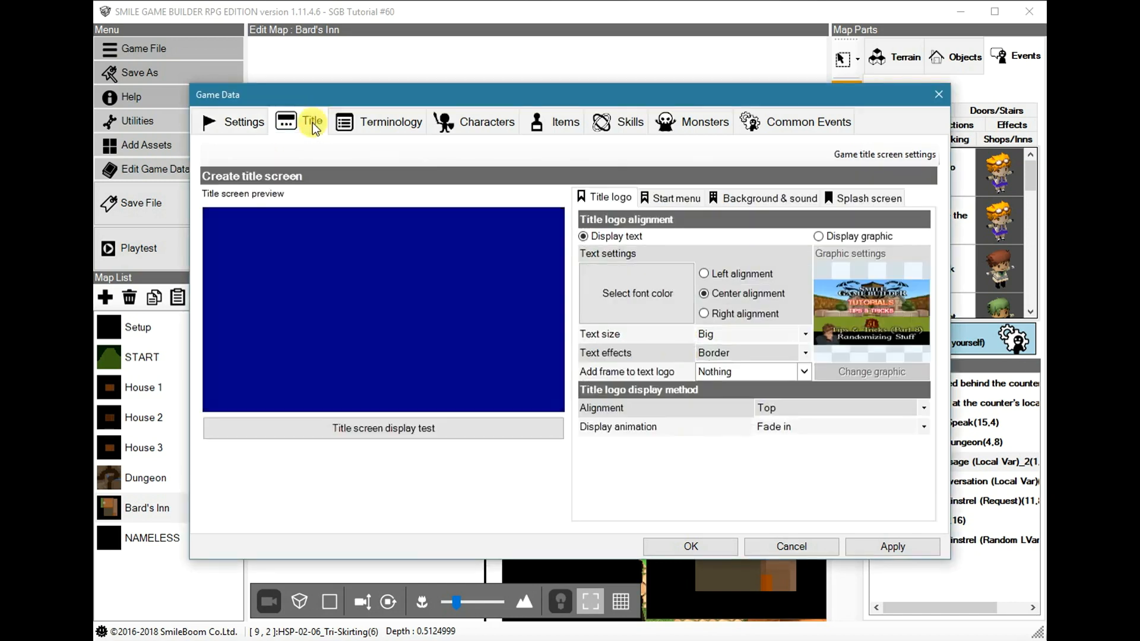
left_click(778, 202)
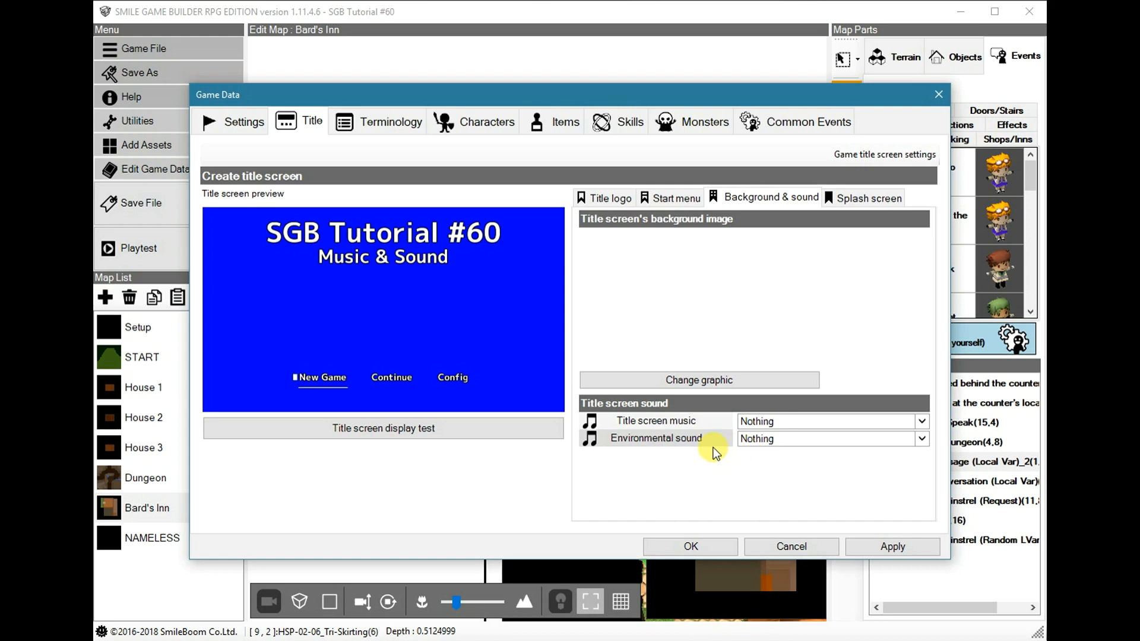
left_click(877, 422)
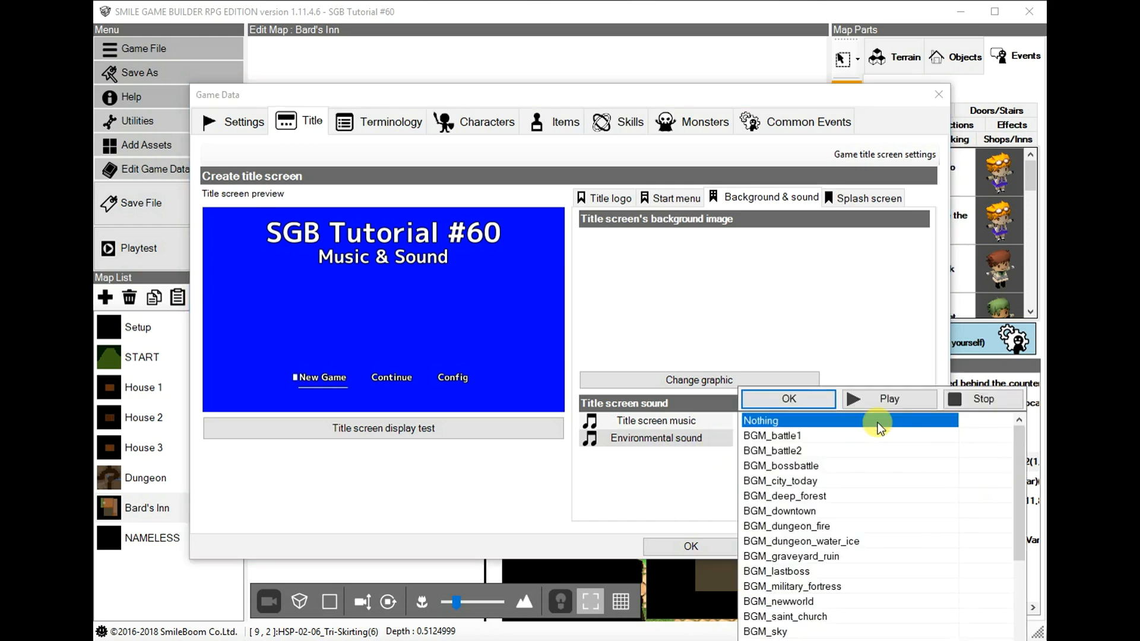
left_click(772, 556)
left_click(817, 404)
Set the title screen's environmental sound to Steamengine_3D_loop and save the game data changes.
left_click(821, 436)
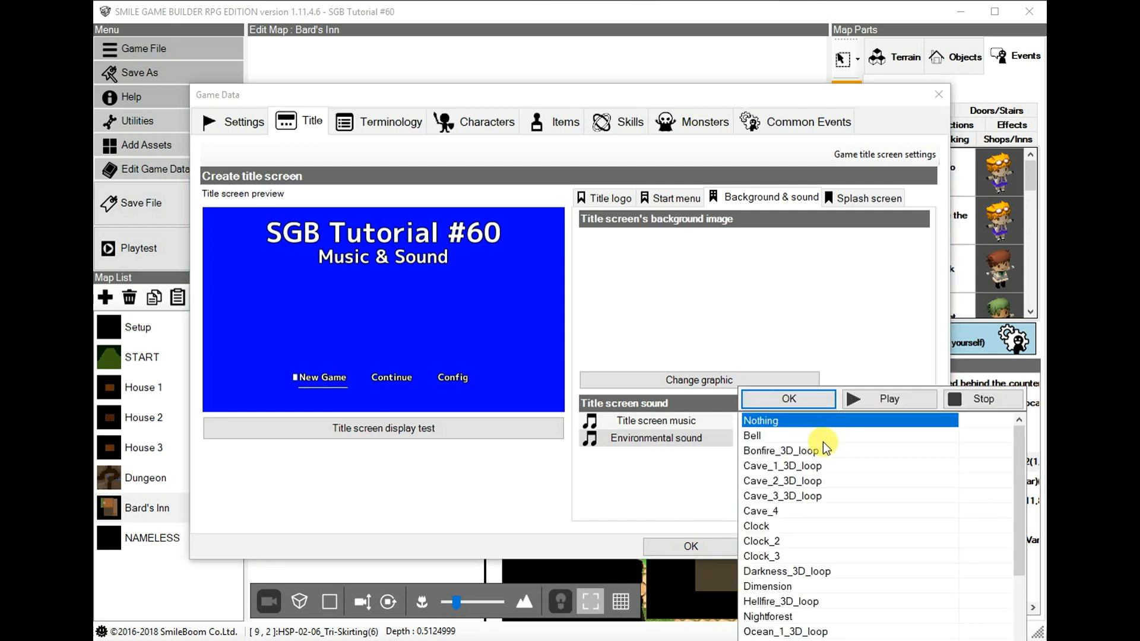
scroll(831, 593, "down", 3)
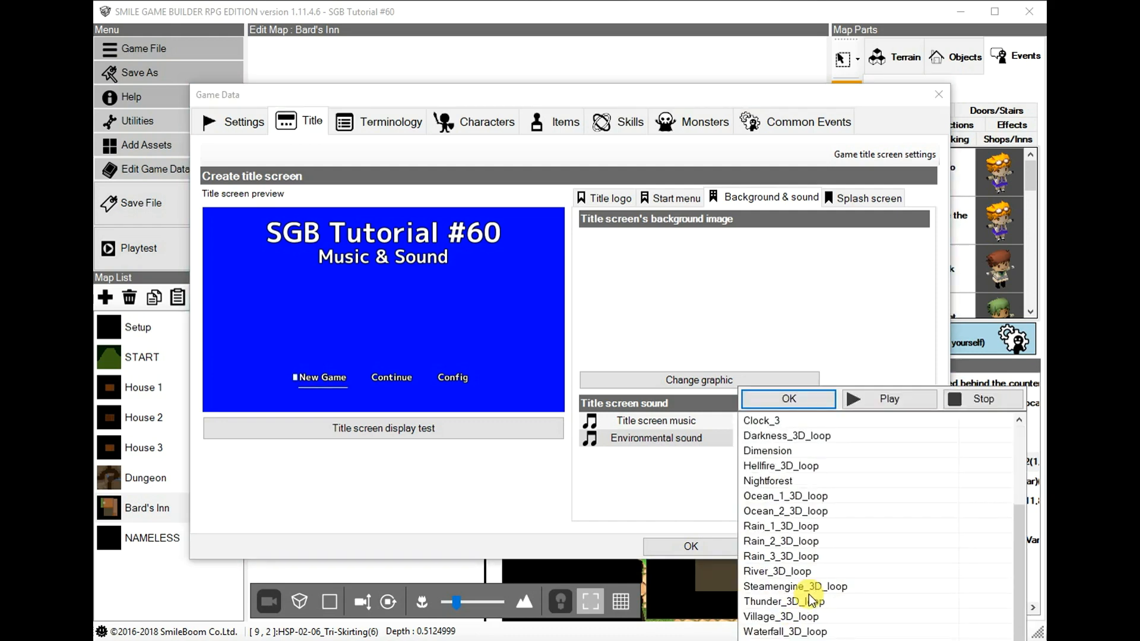
left_click(779, 586)
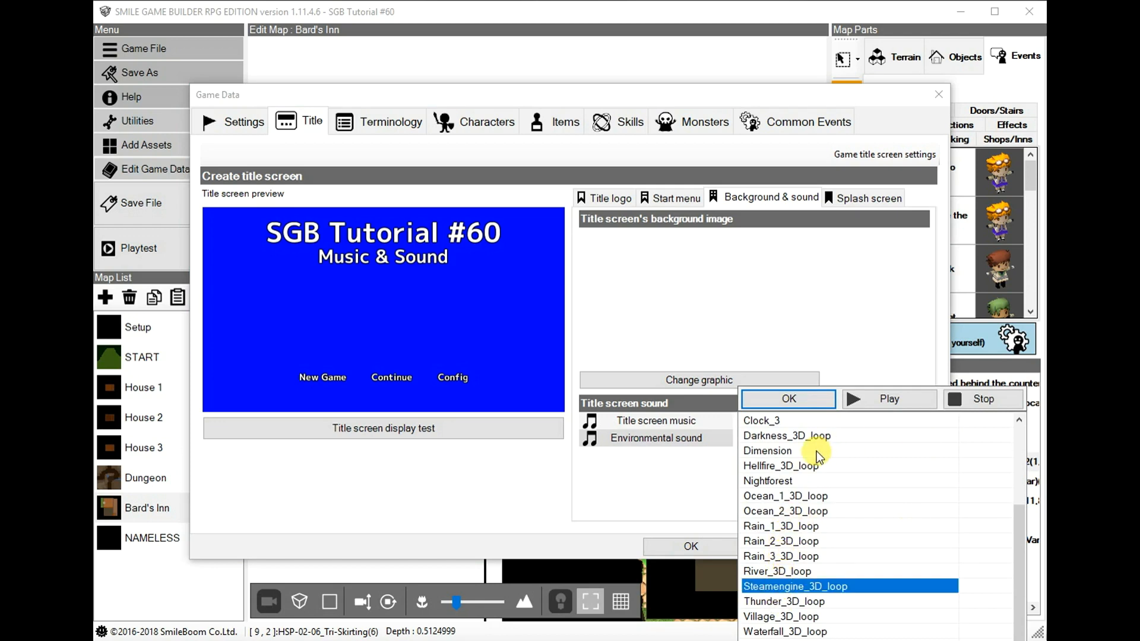
left_click(787, 401)
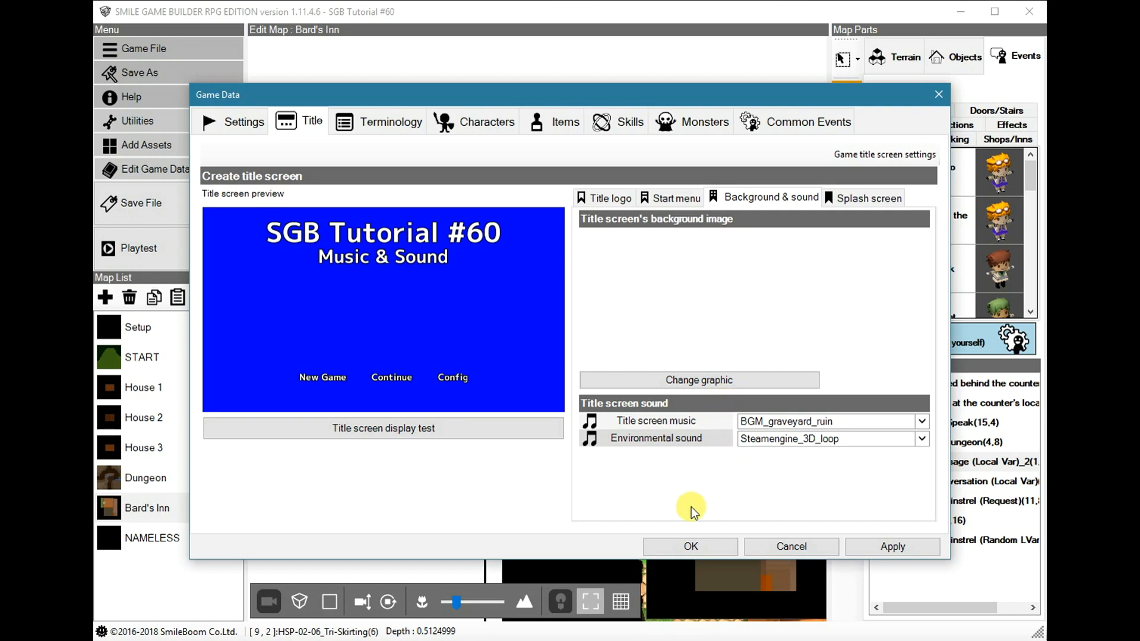
left_click(689, 543)
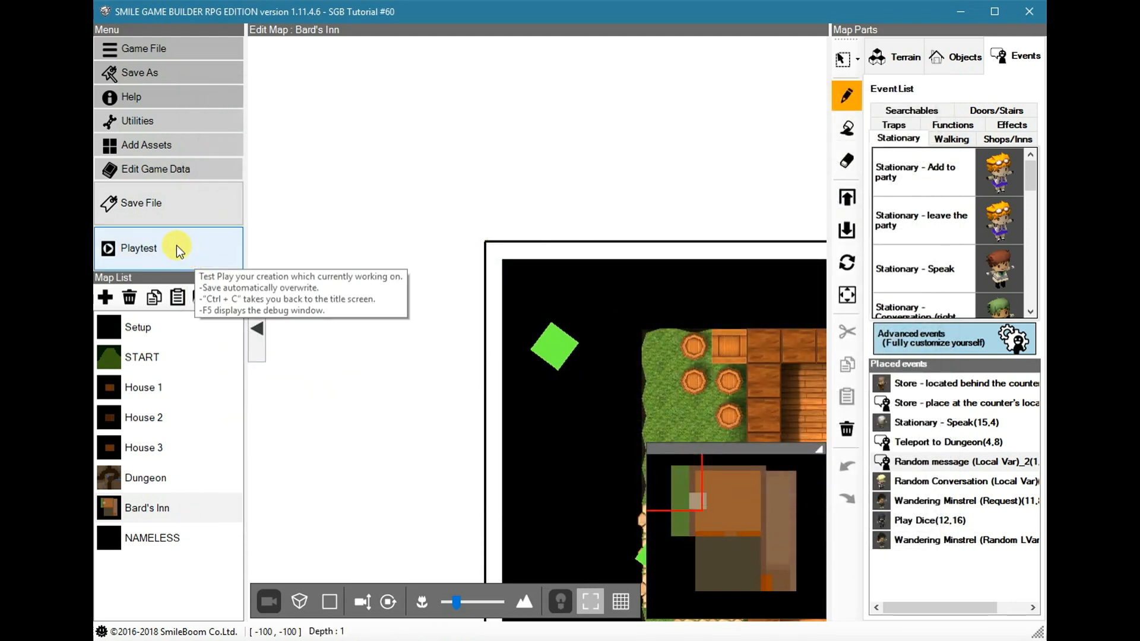
Playtest the game to hear the title screen music and environmental sound, and close the playtest window.
left_click(174, 246)
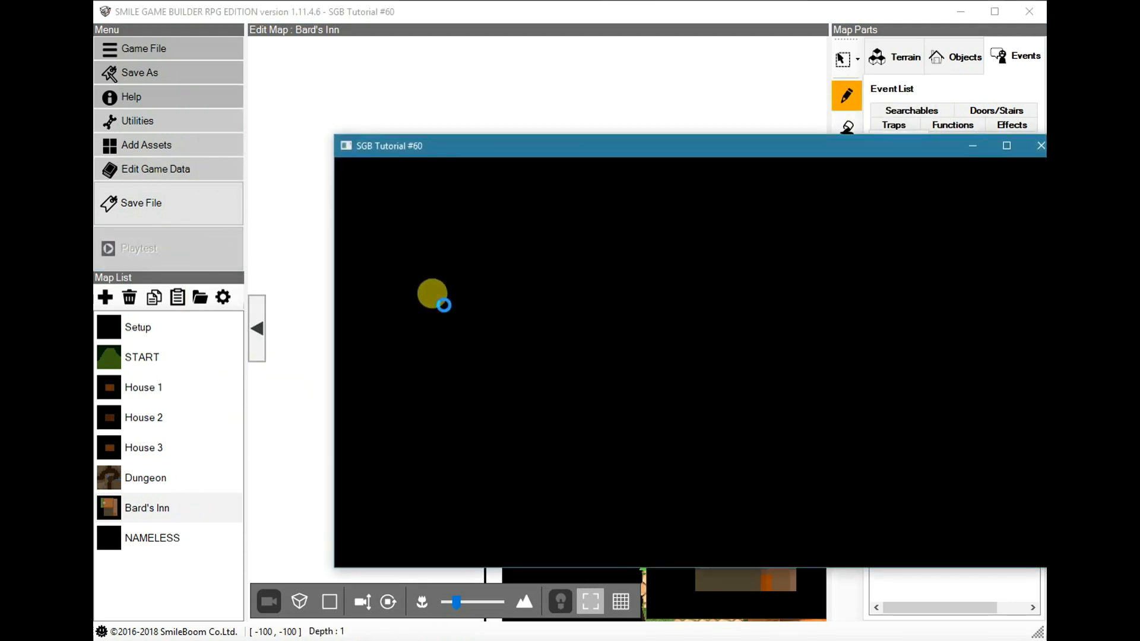
left_click_drag(567, 142, 547, 141)
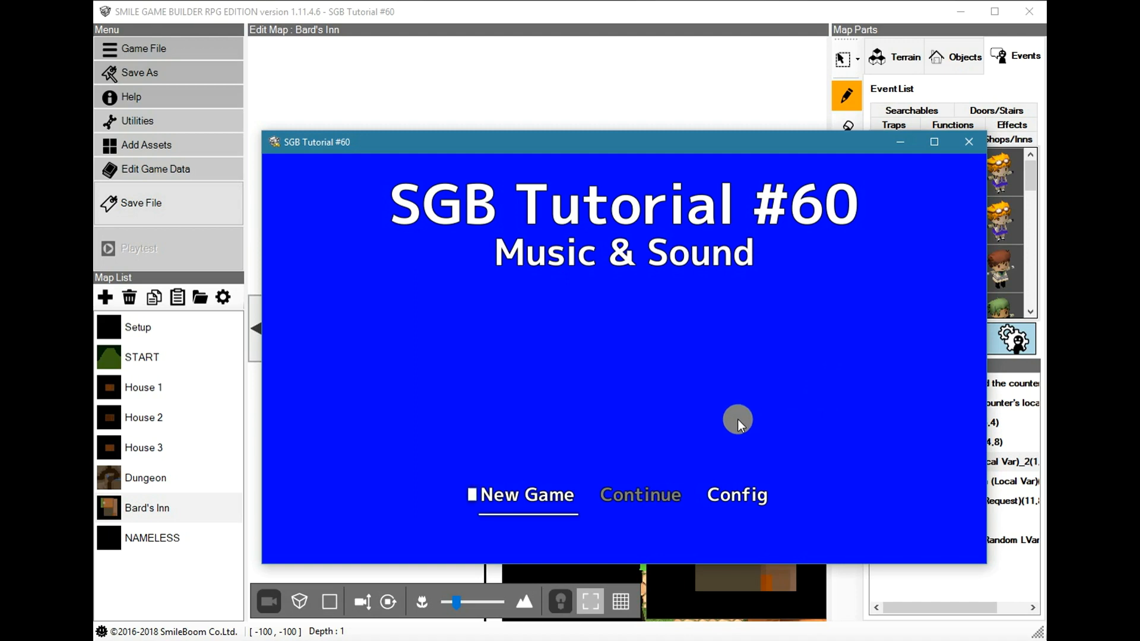
left_click(978, 145)
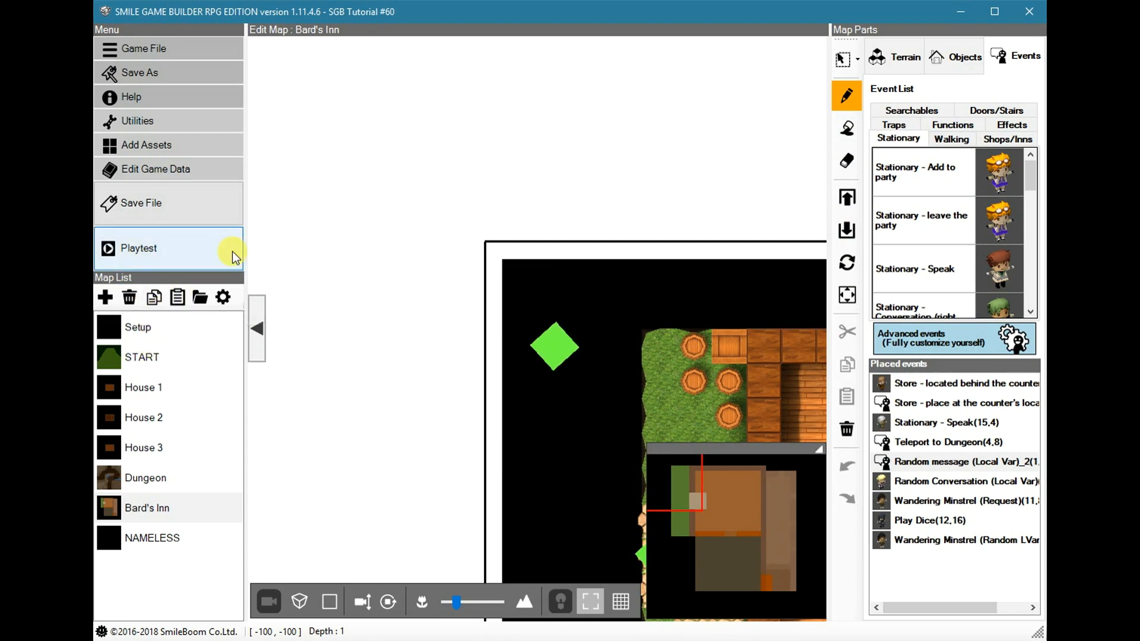
In the game title screen settings, set both the title screen music and environmental sound to Nothing and save the game data.
left_click(154, 169)
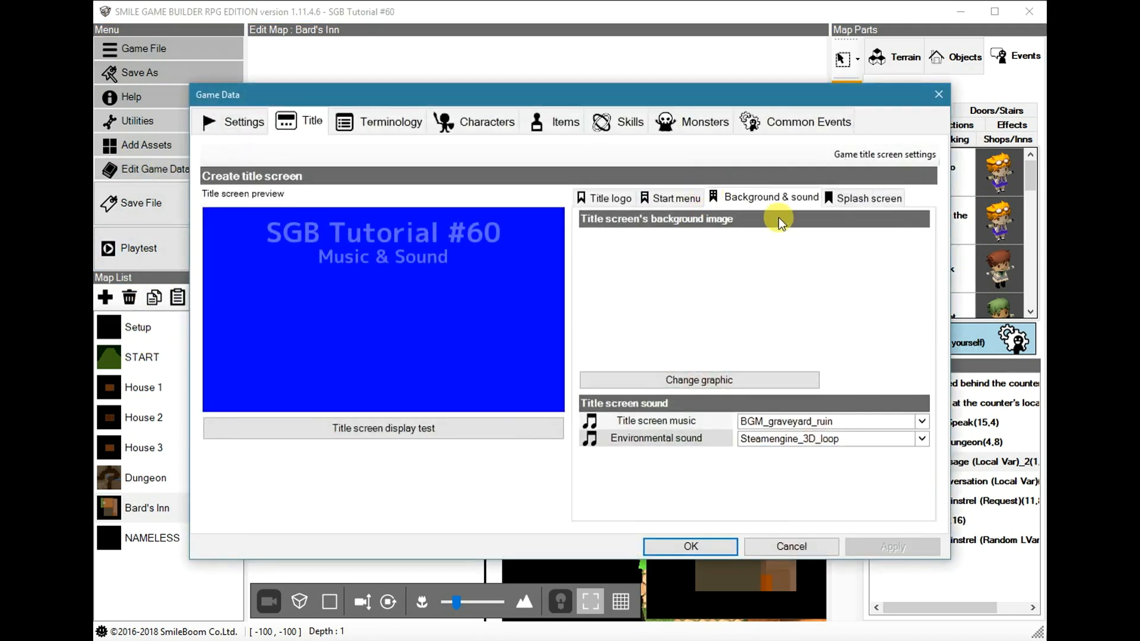
left_click(868, 423)
left_click(772, 420)
left_click(802, 398)
left_click(856, 435)
scroll(793, 452, "up", 2)
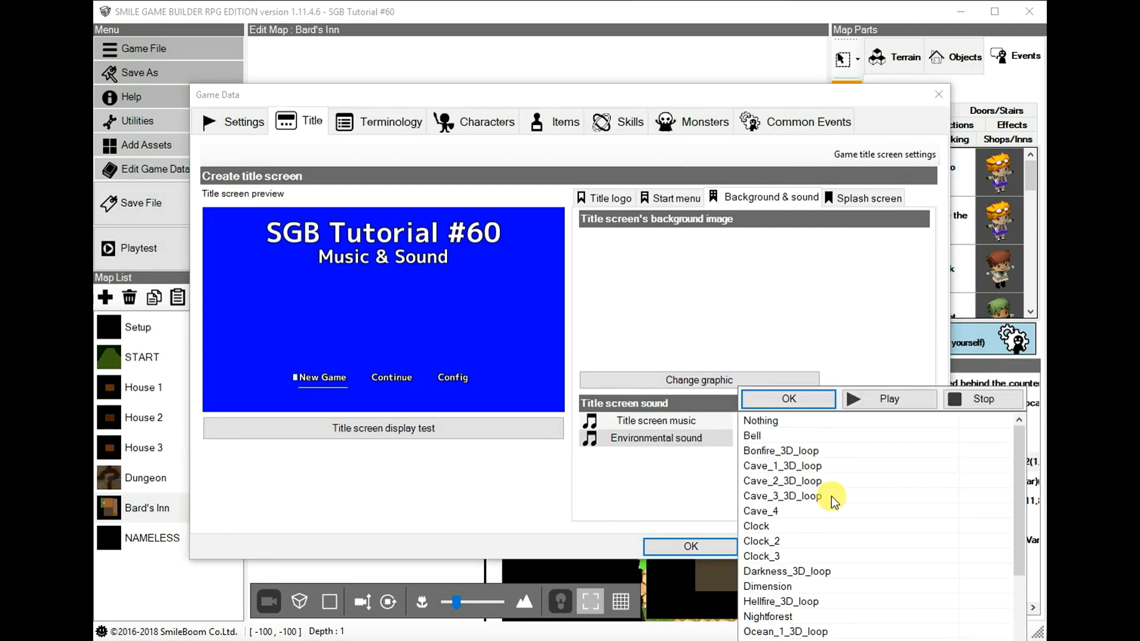
left_click(773, 419)
left_click(809, 398)
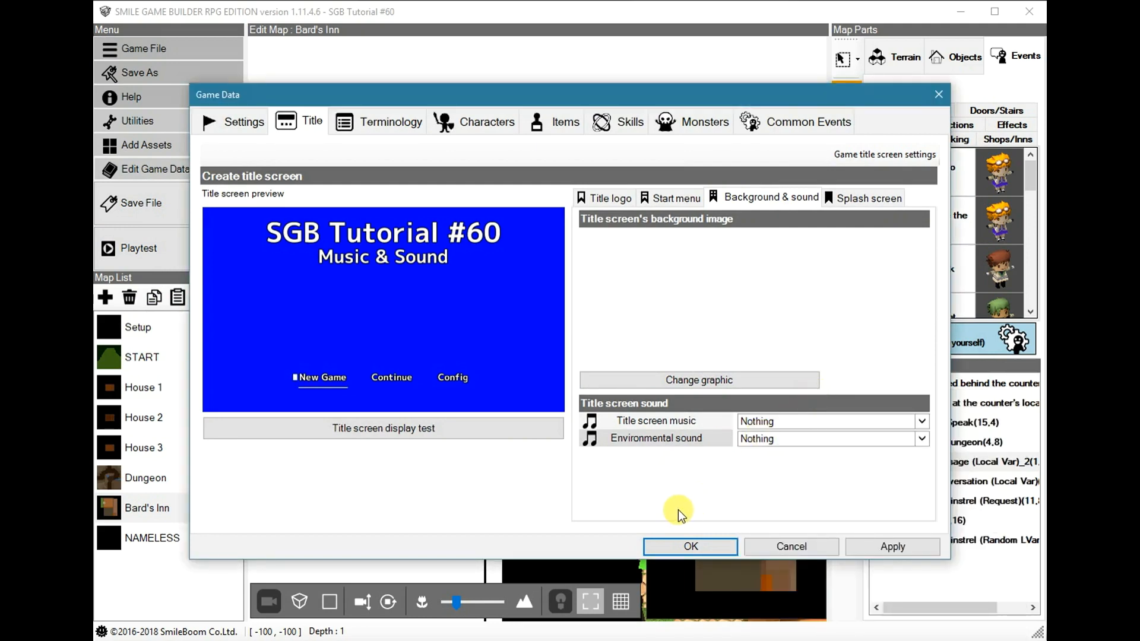
left_click(690, 547)
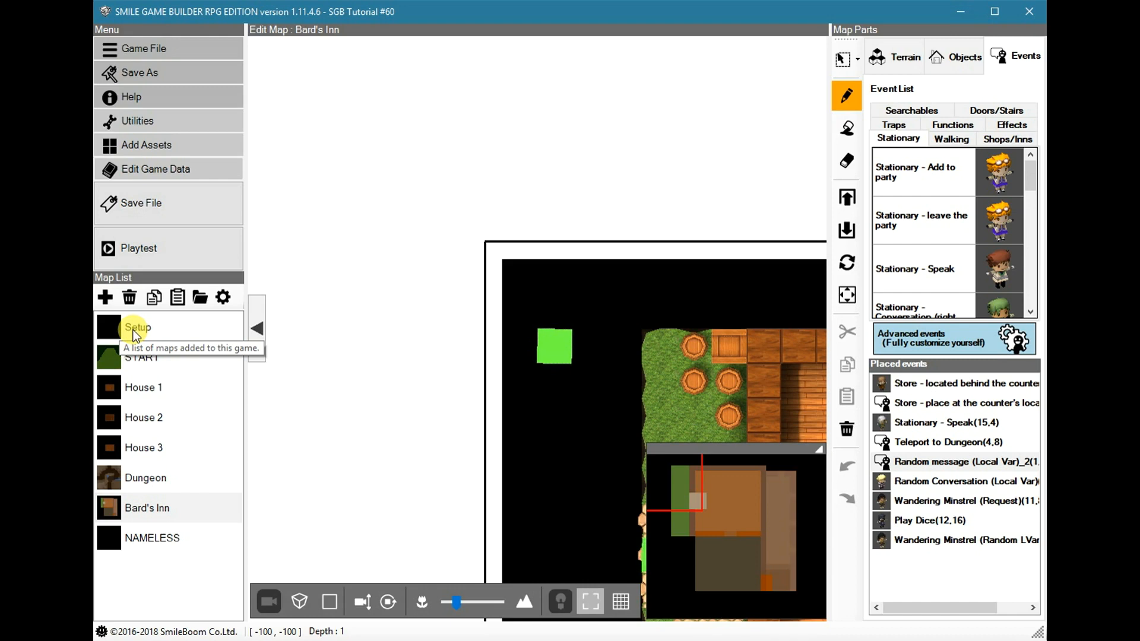
Open the Setup map and bring up its map settings.
left_click(137, 328)
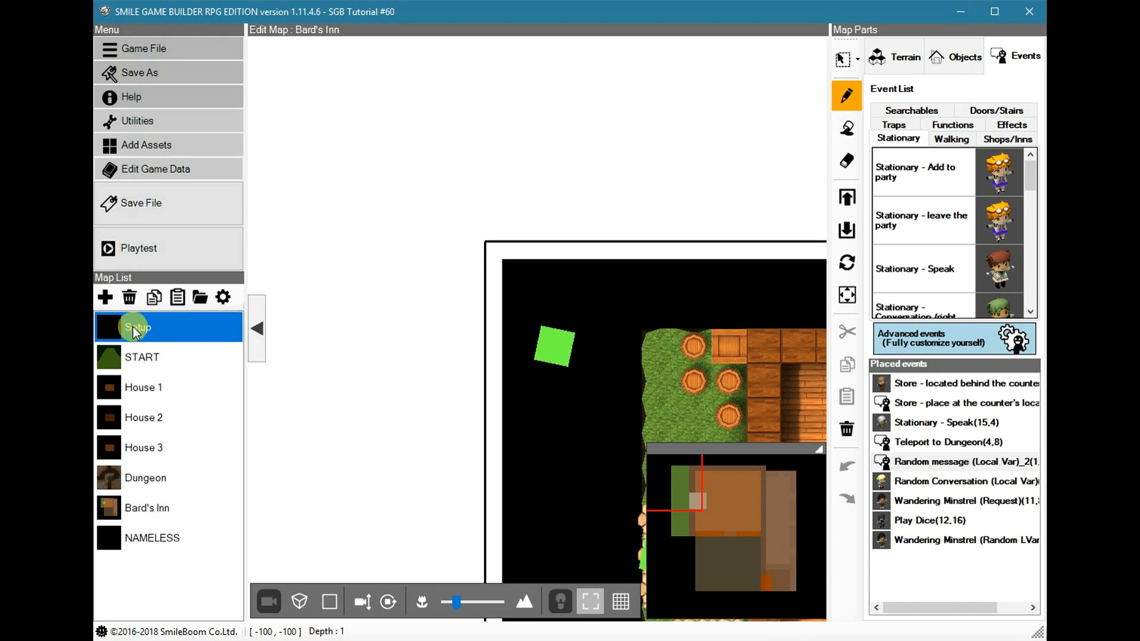
right_click(133, 327)
left_click(130, 327)
right_click(136, 334)
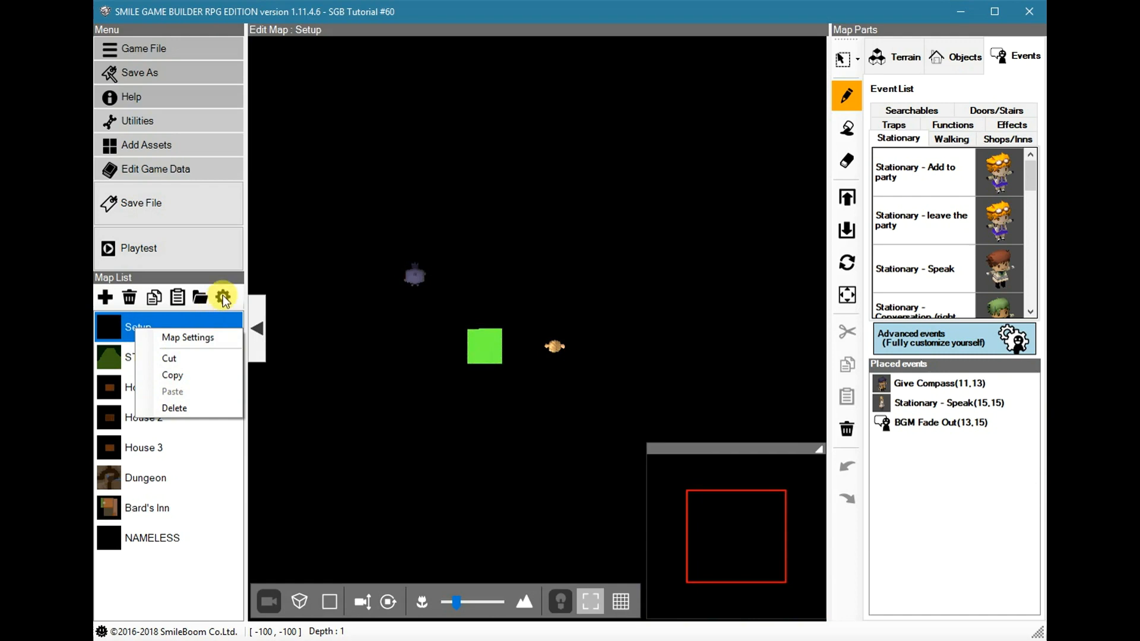
left_click(110, 326)
left_click(222, 299)
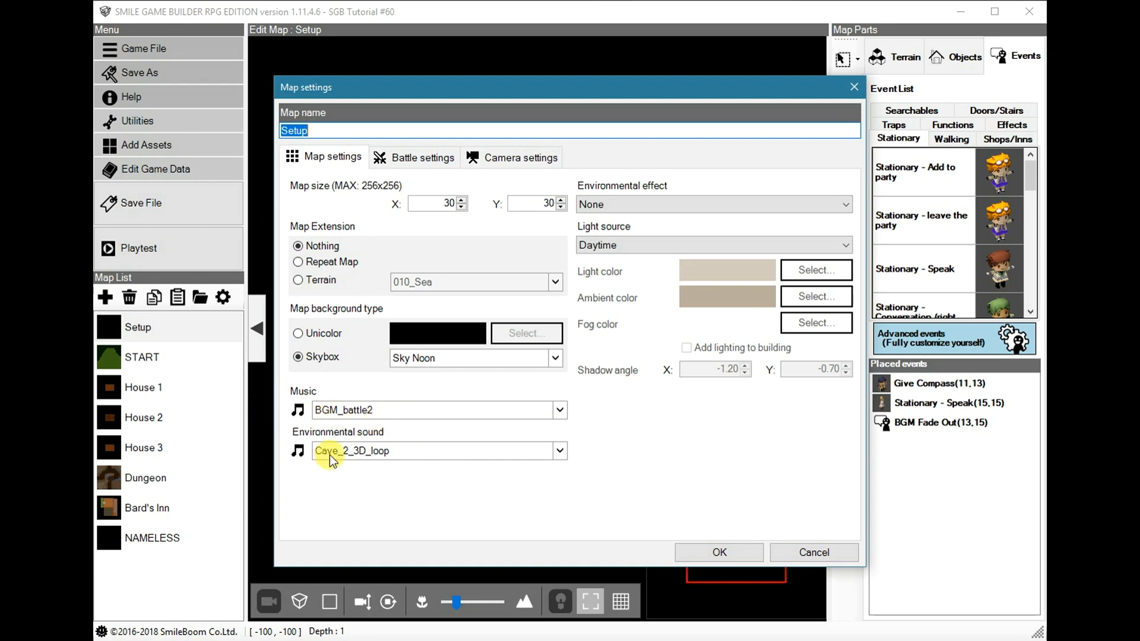
Browse the music choices for the Setup map, including BGM_town_countryside and Nothing, and close the map settings without saving.
left_click(500, 413)
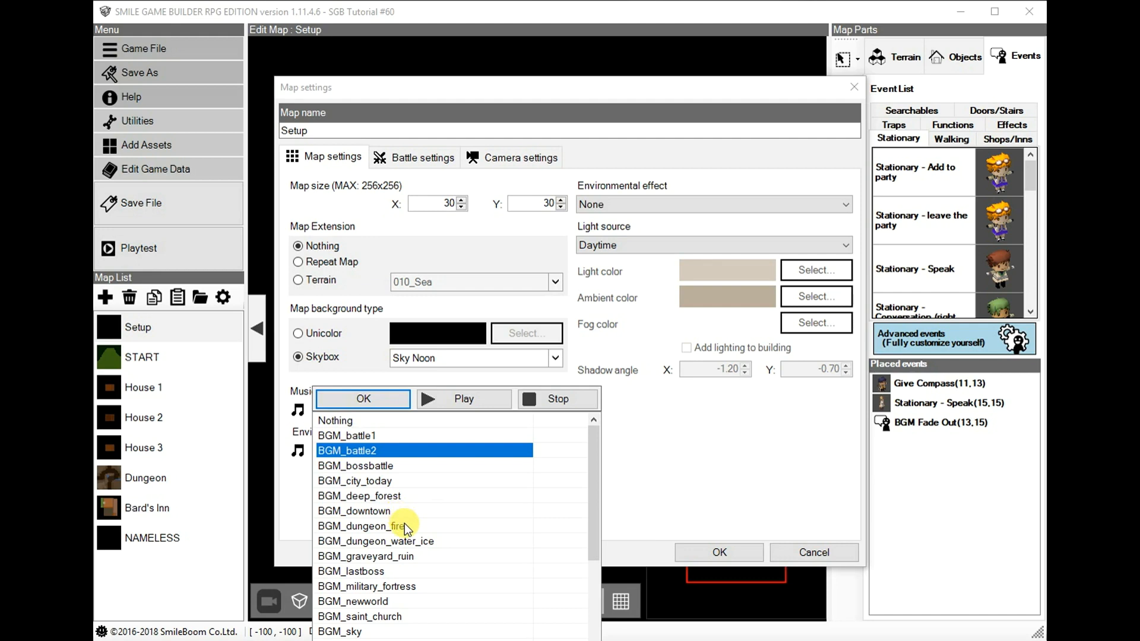
scroll(403, 520, "down", 1)
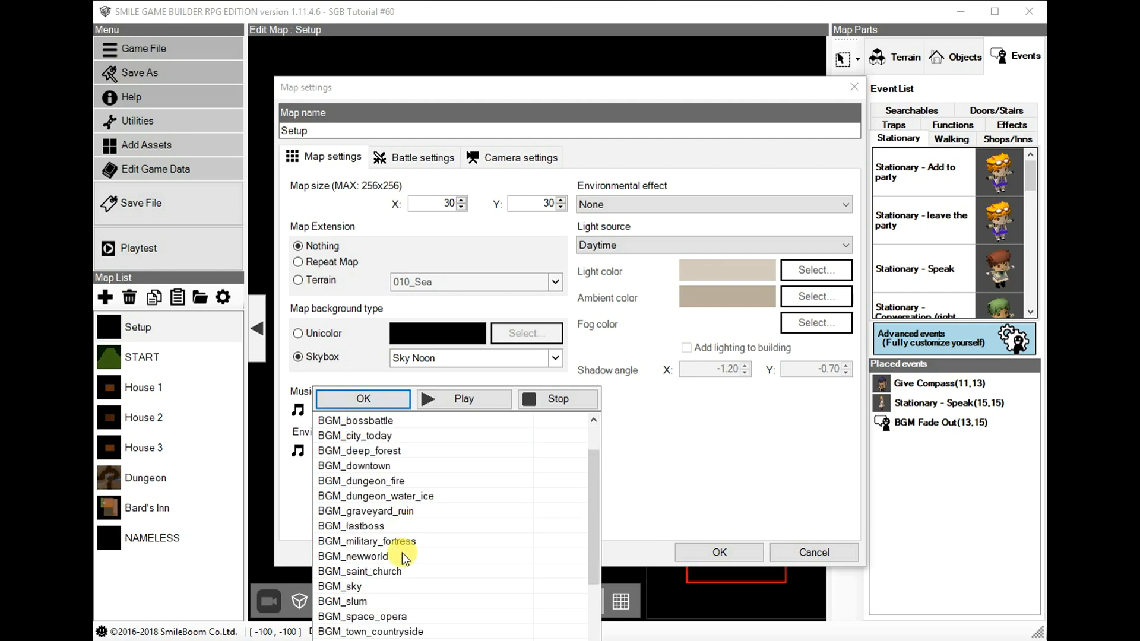
left_click(380, 632)
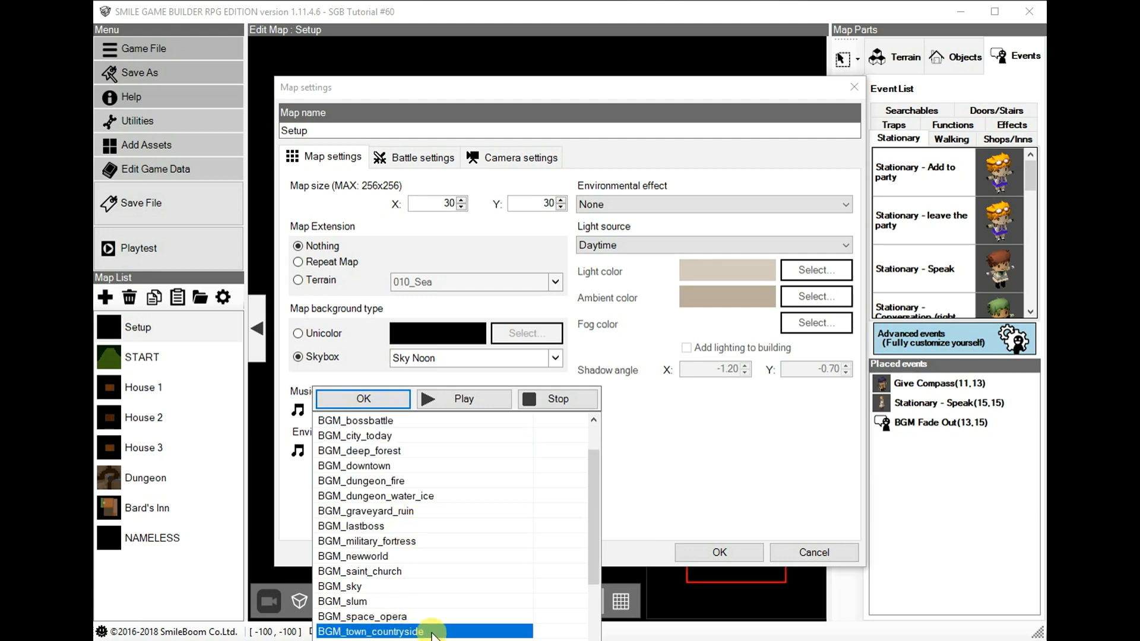
scroll(430, 621, "up", 1)
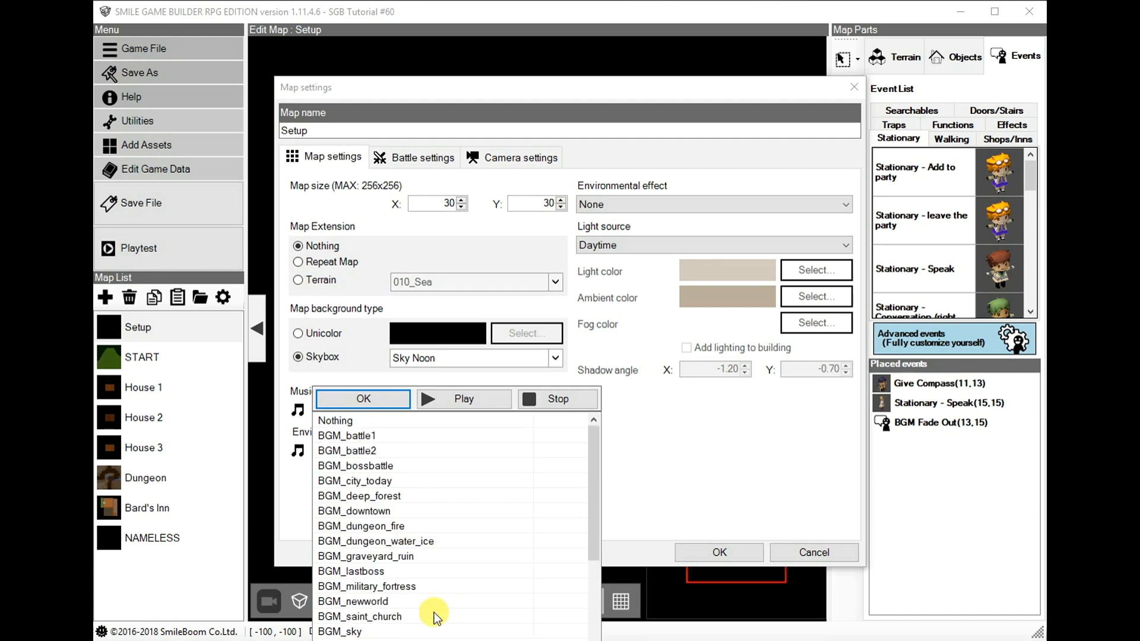
left_click(349, 422)
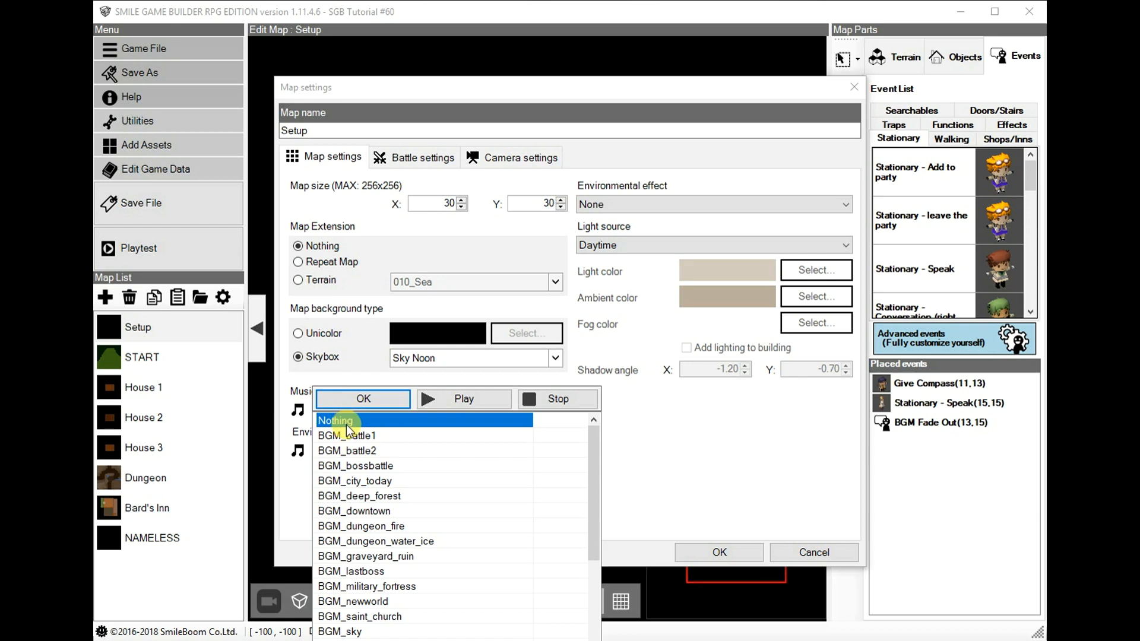
left_click(811, 551)
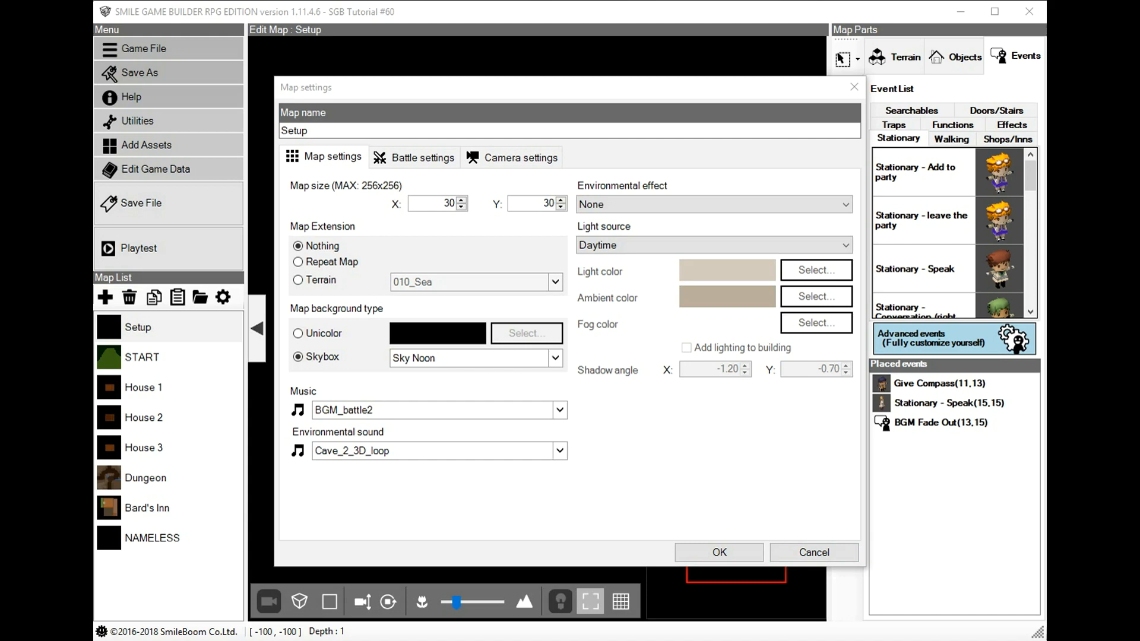
left_click(834, 552)
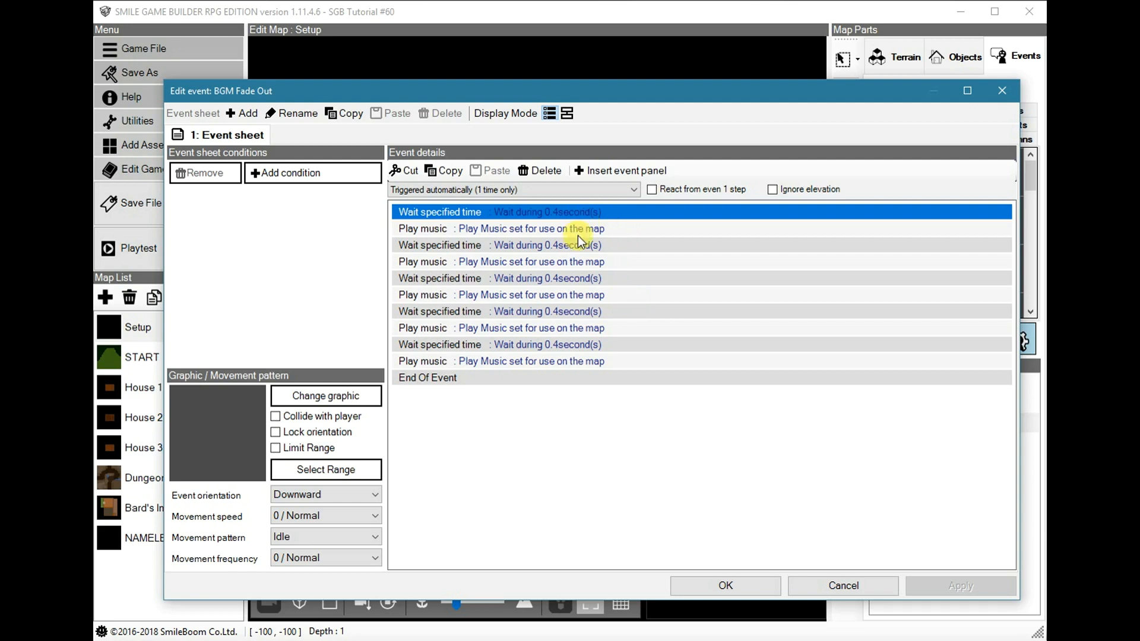
Examine the volume levels of the first, second and last Play music commands in the BGM Fade Out event, leaving the event unchanged.
left_click(562, 232)
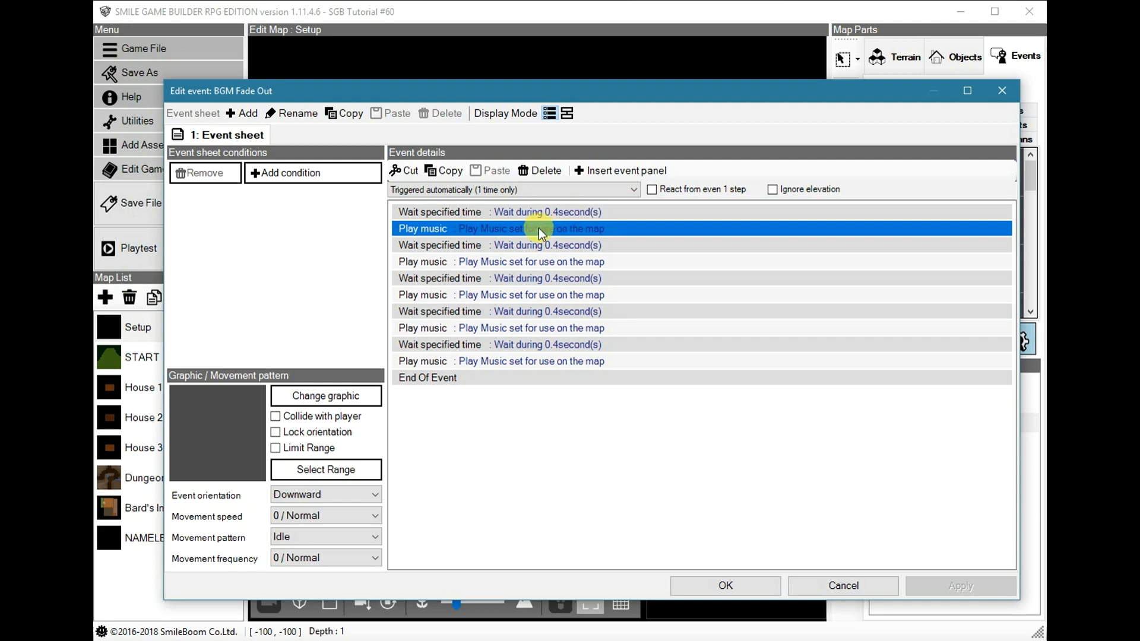
double_click(539, 228)
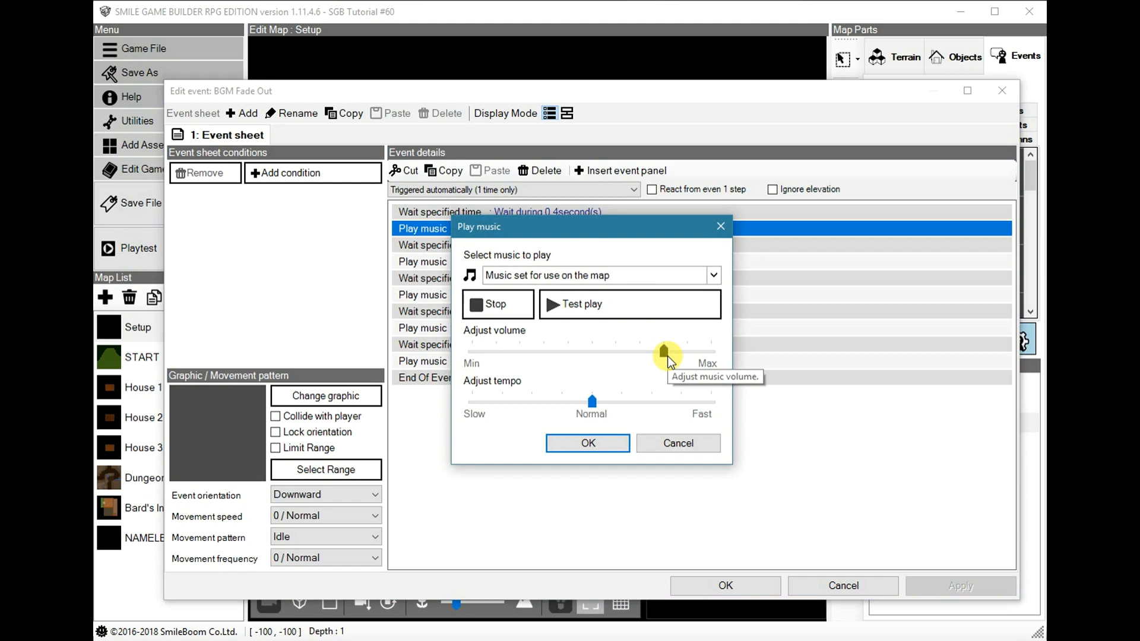
left_click(701, 444)
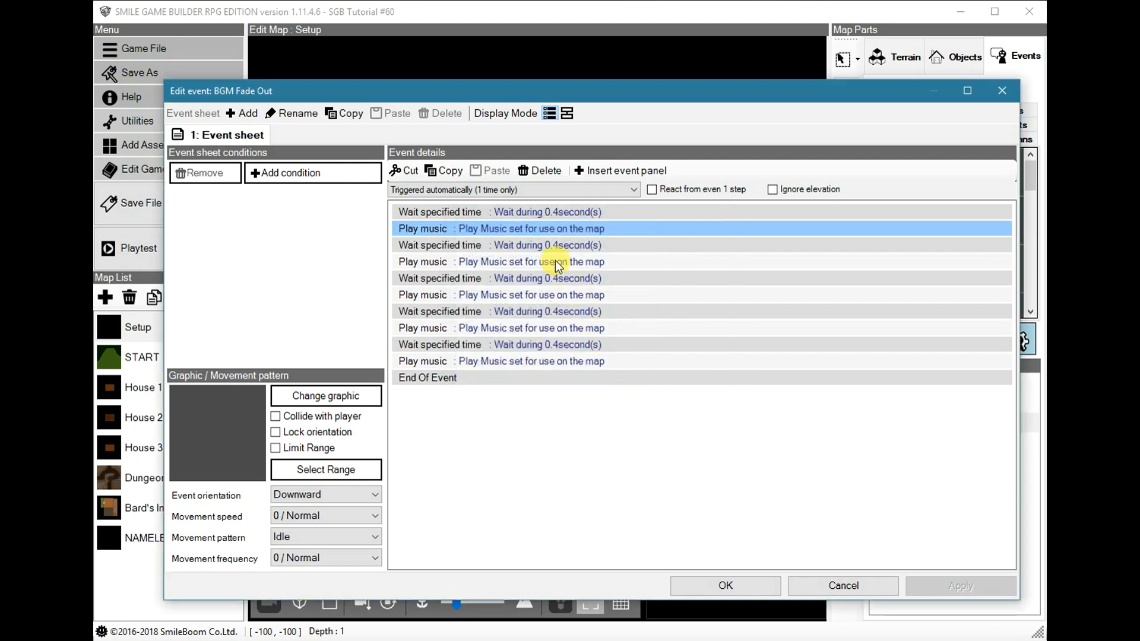
double_click(554, 261)
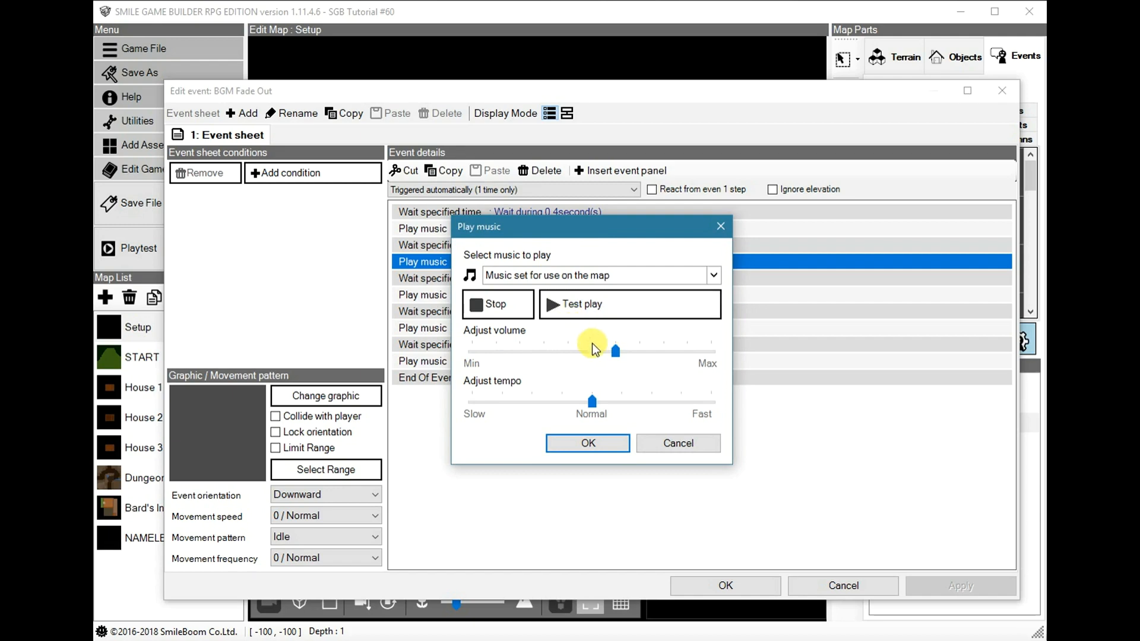
left_click(701, 441)
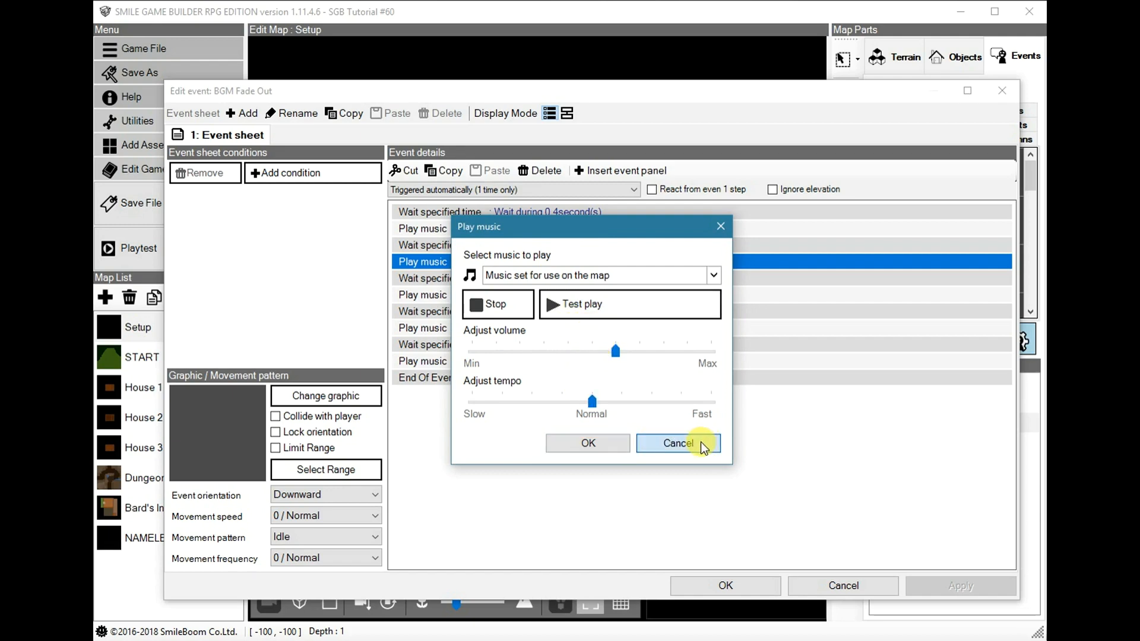
double_click(552, 362)
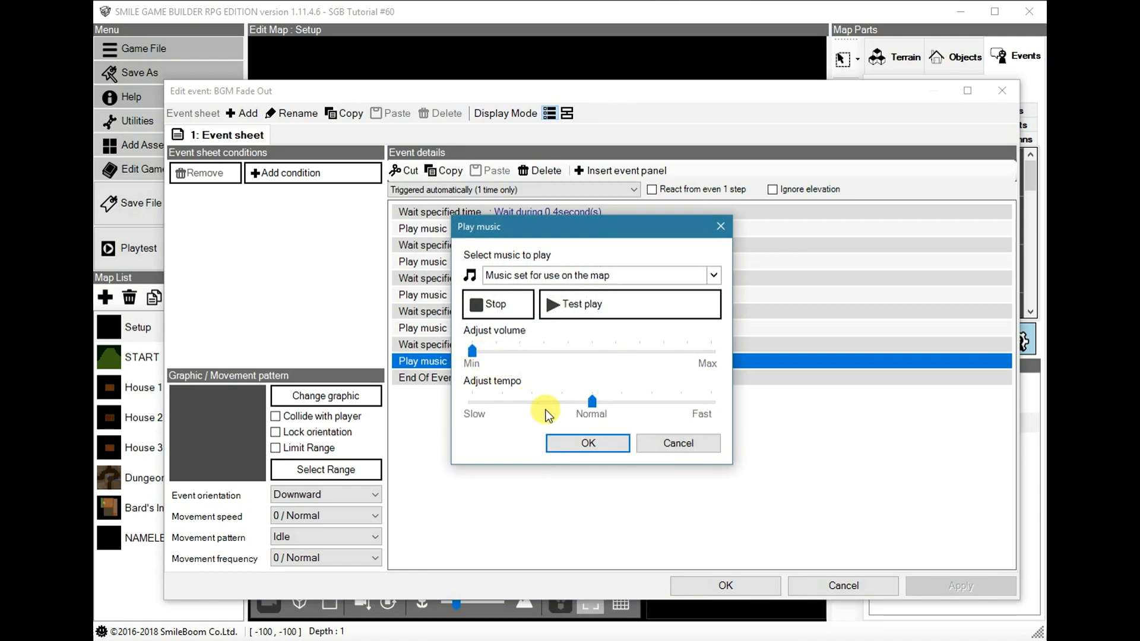
left_click(693, 448)
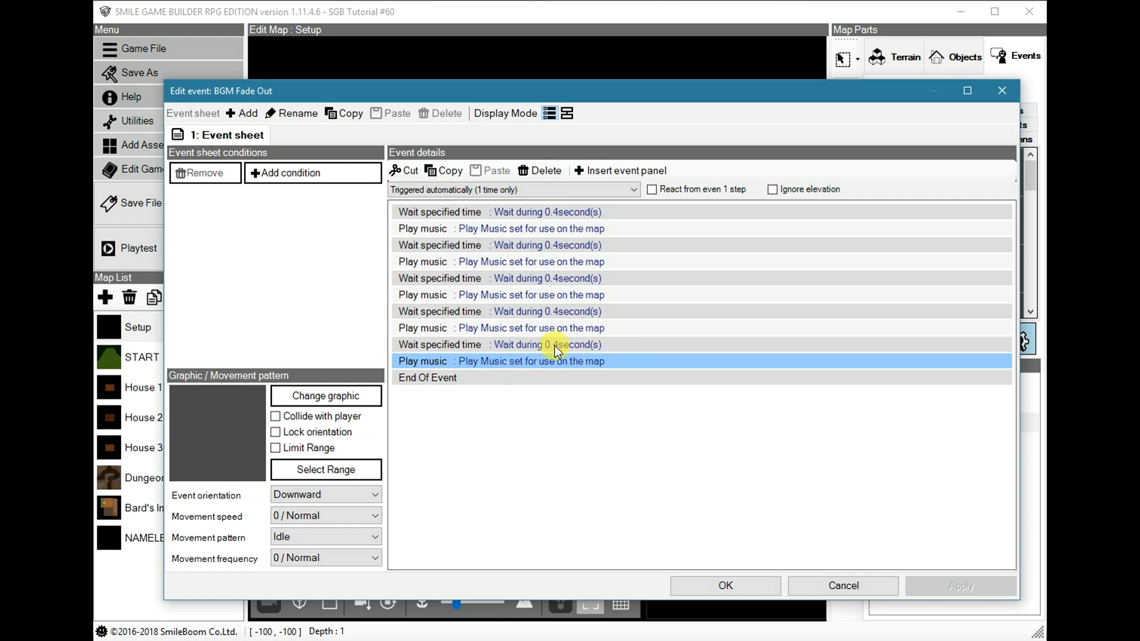
double_click(543, 363)
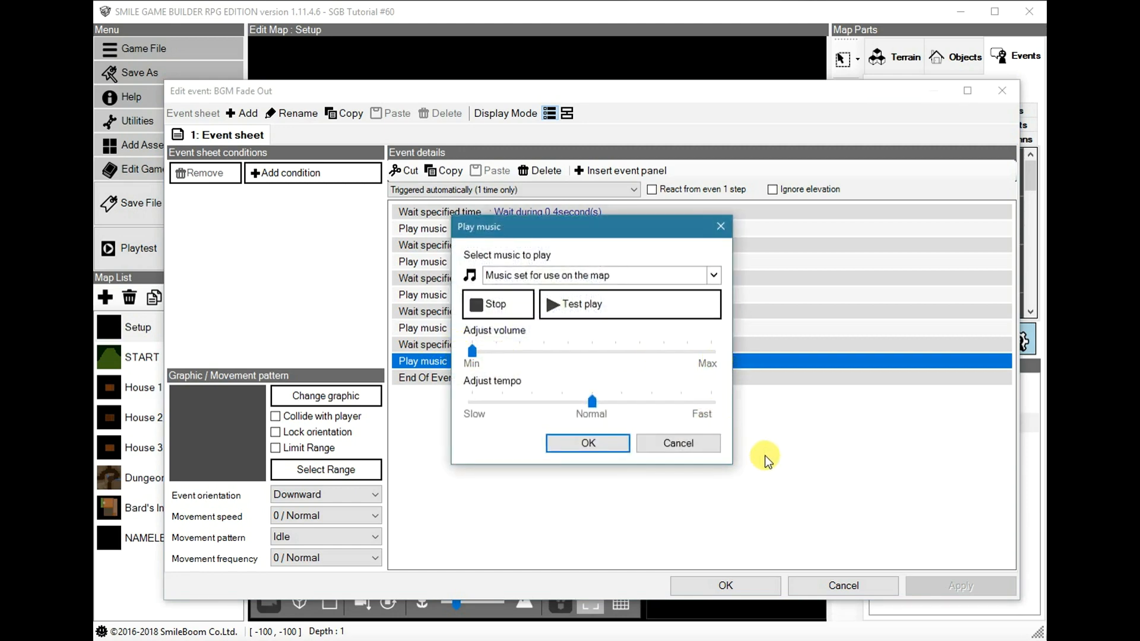
left_click(706, 445)
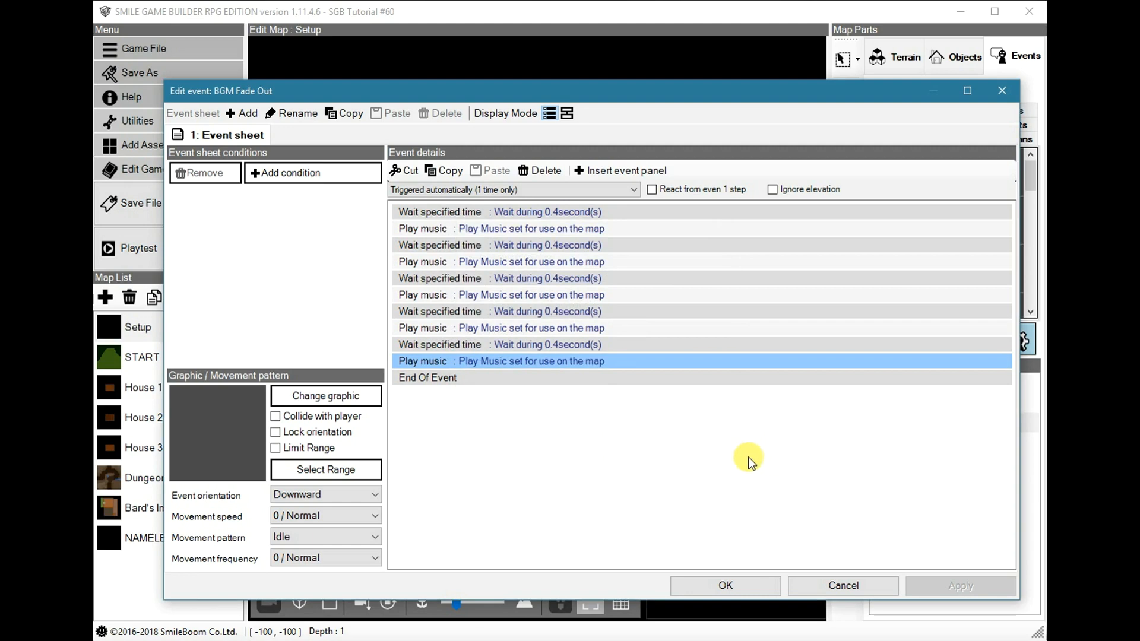
left_click(841, 585)
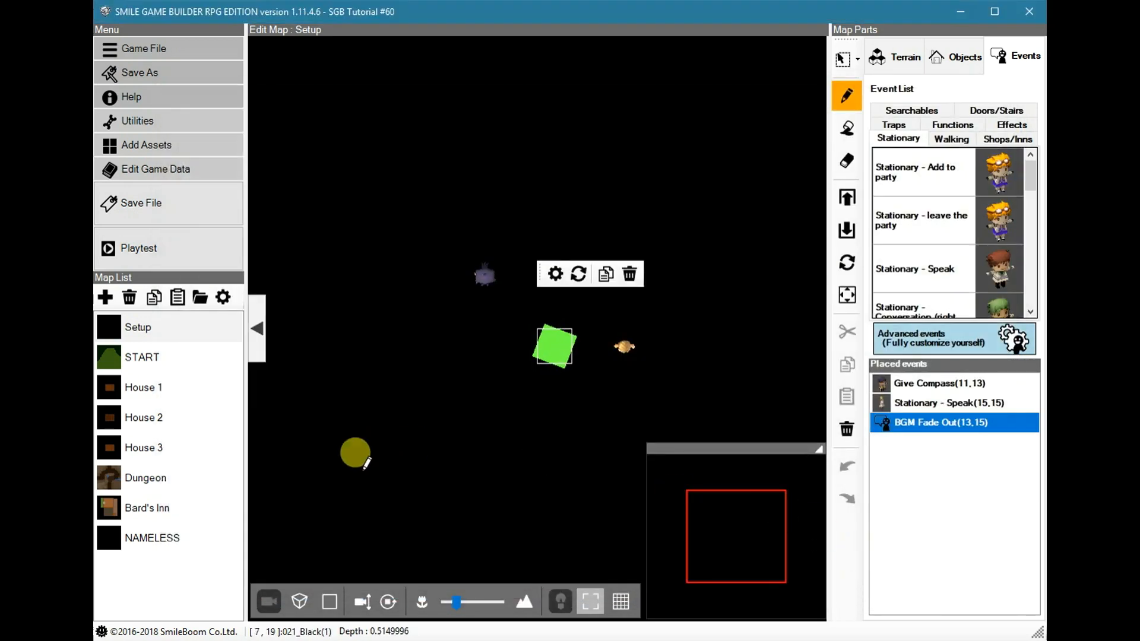
Switch to the Bard's Inn map and open the Wandering Minstrel (Random LVar) event for editing.
left_click(144, 509)
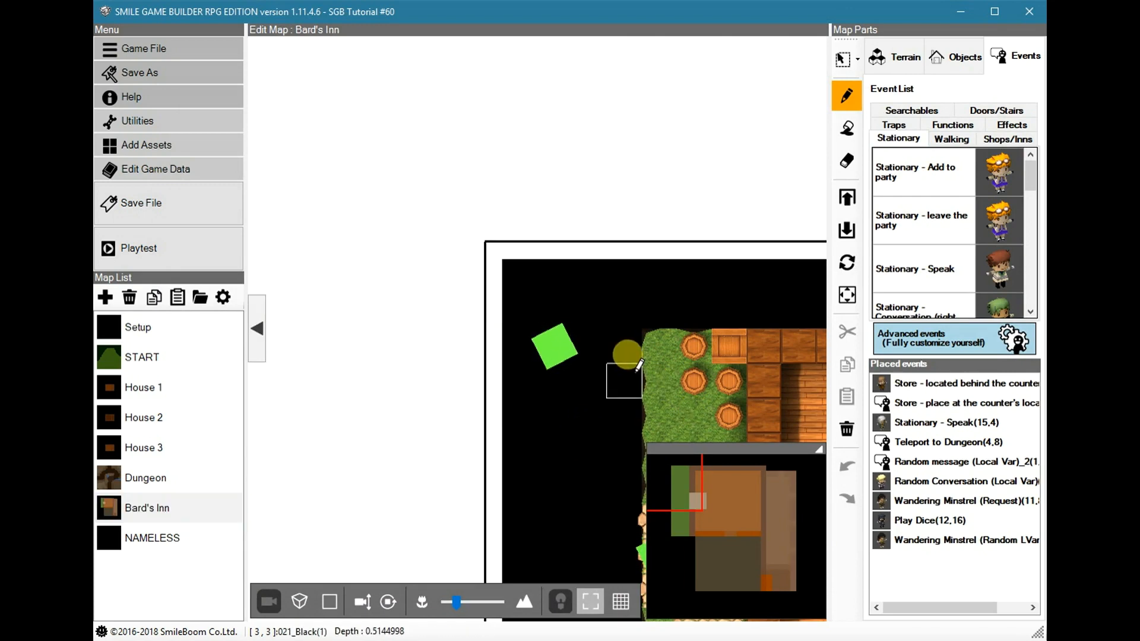
middle_click_drag(719, 410, 648, 385)
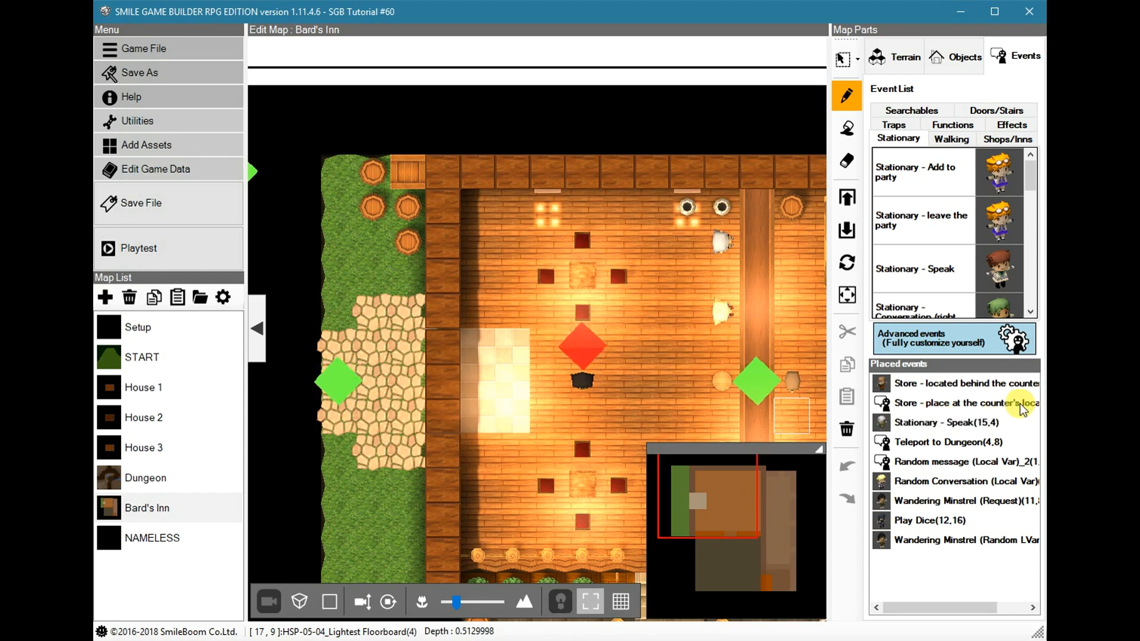
left_click(759, 452)
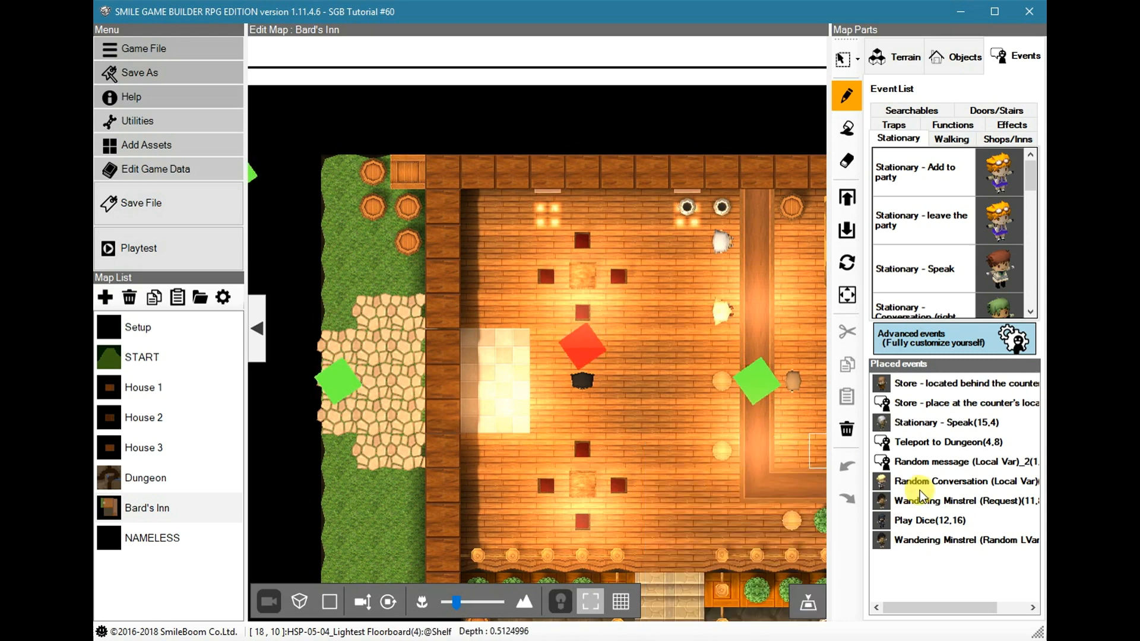
left_click(909, 544)
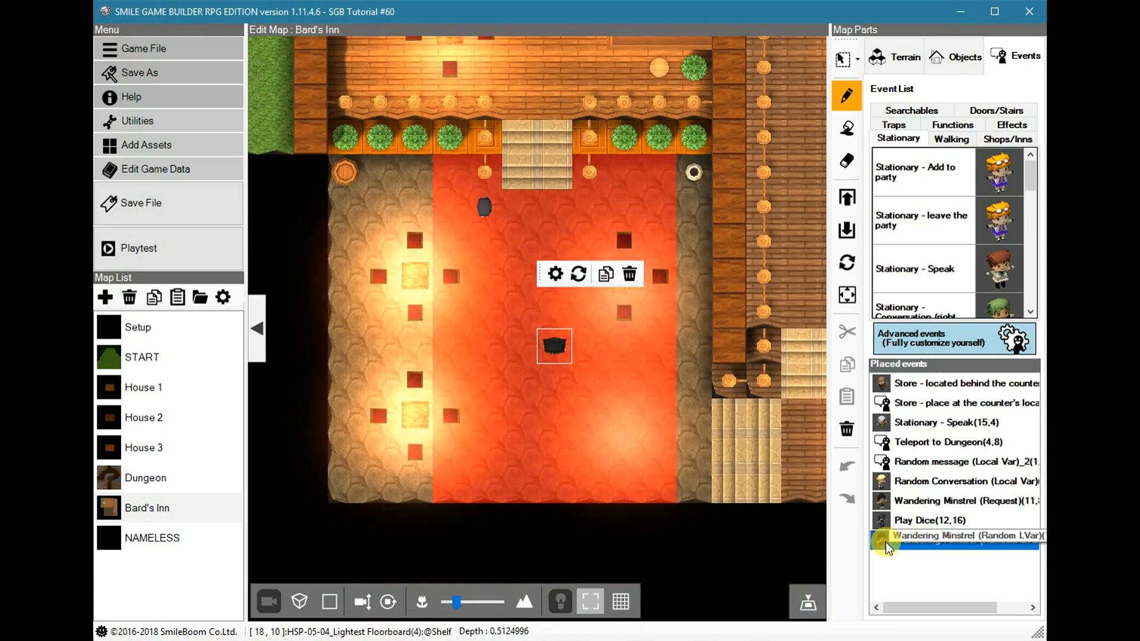
double_click(886, 542)
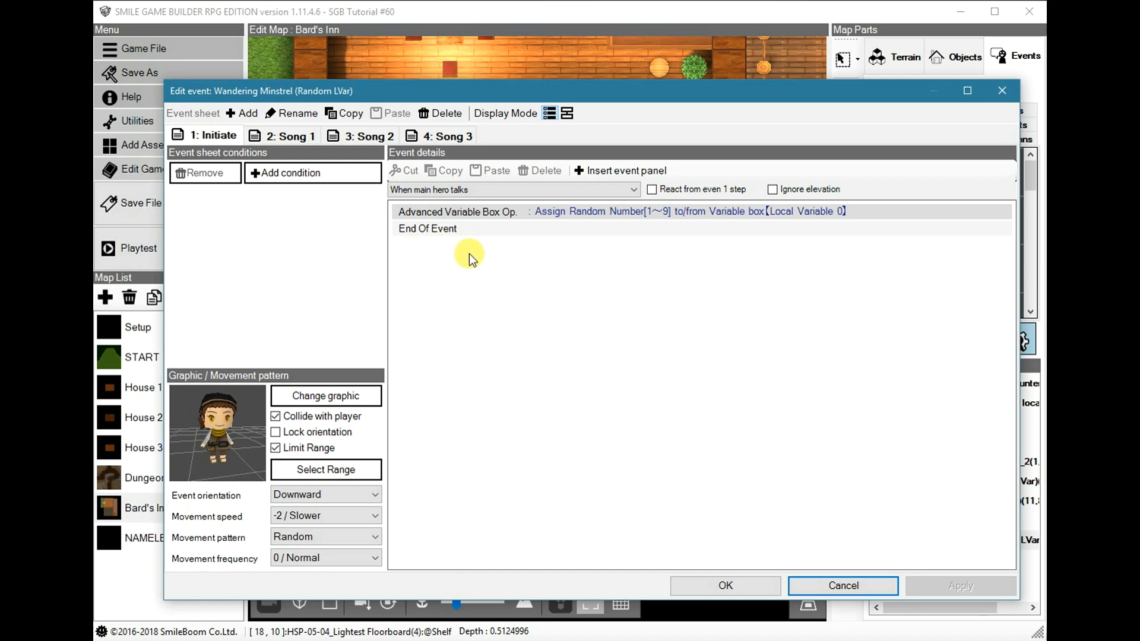
Check the minstrel's movement range without changing it and select the random number command in the Initiate sheet.
left_click(351, 476)
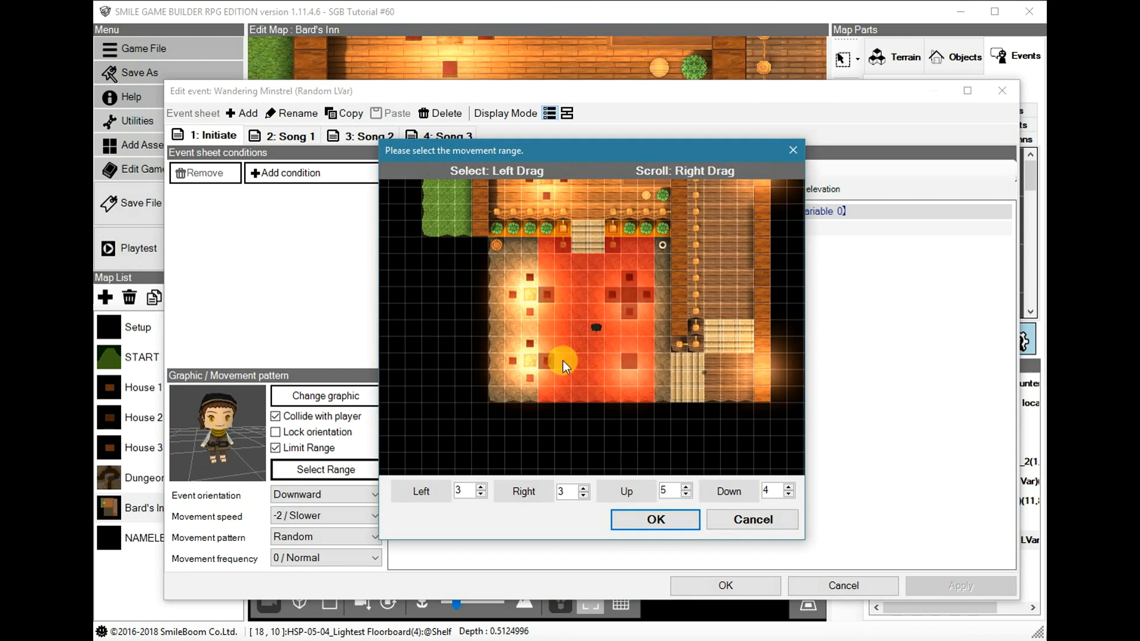
left_click(752, 520)
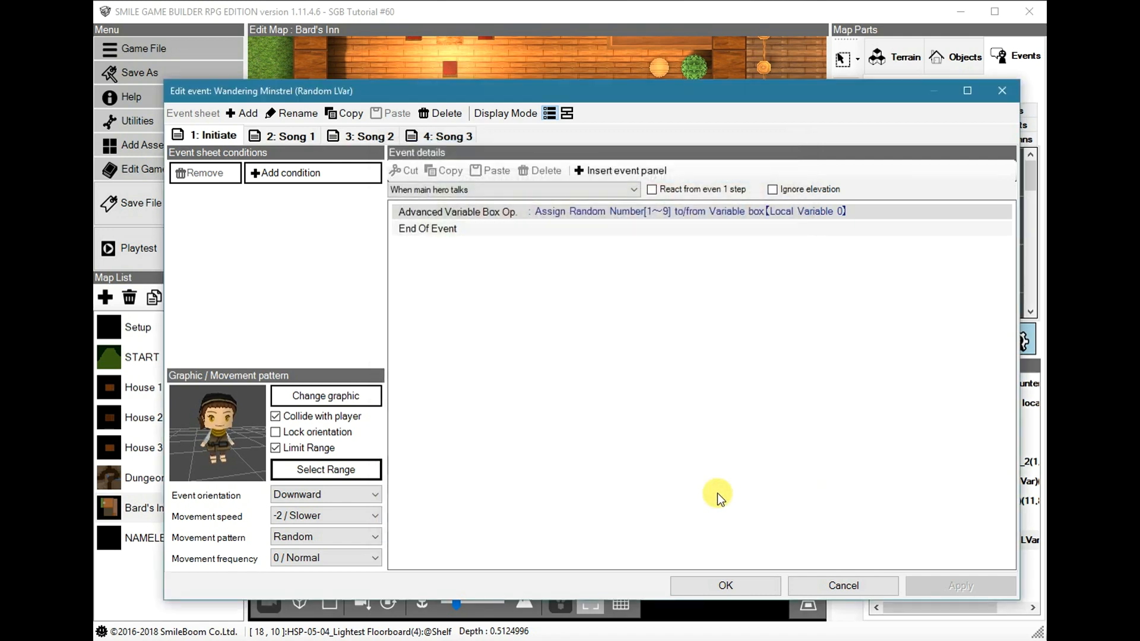
left_click(533, 218)
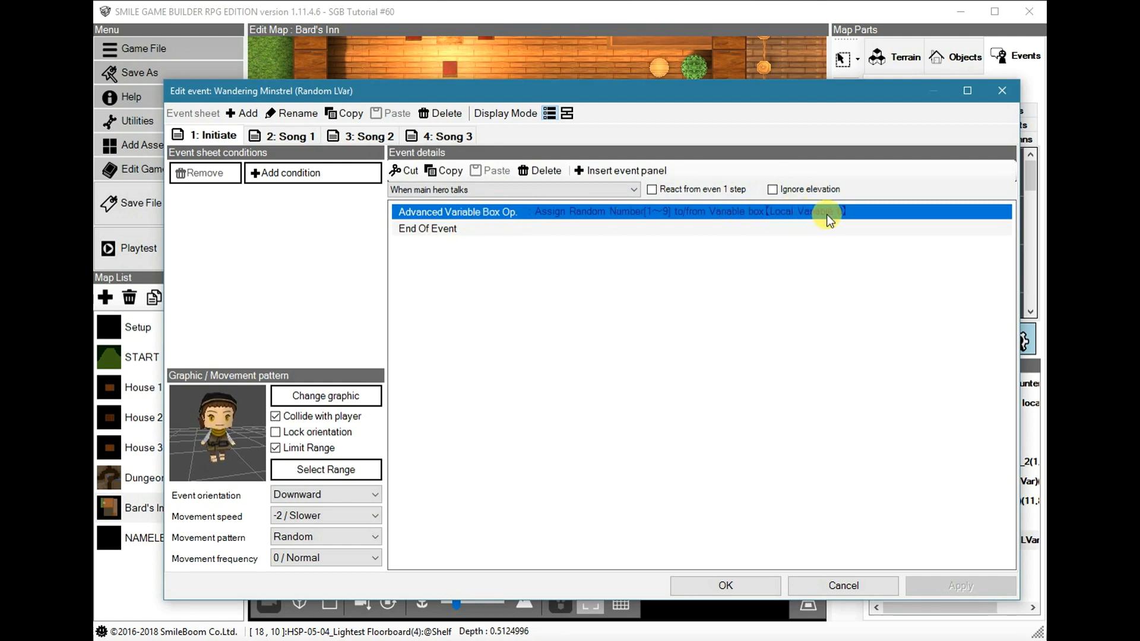
Test play the Minstrel 1 track from the Song 1 sheet's Play music command and close its settings without changes.
left_click(295, 139)
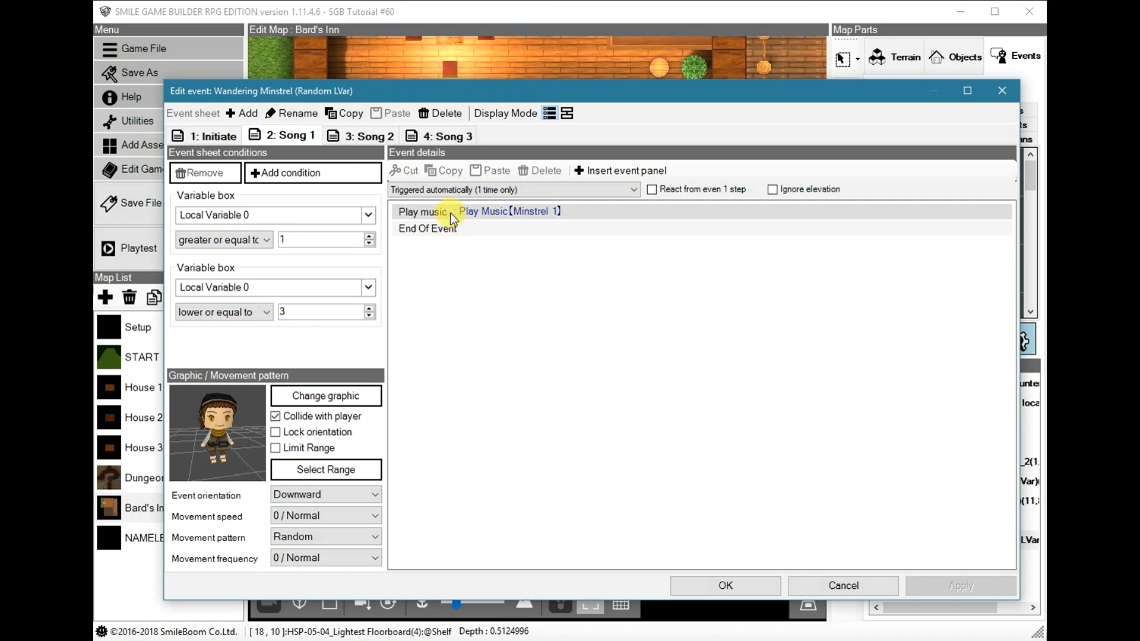
left_click(433, 214)
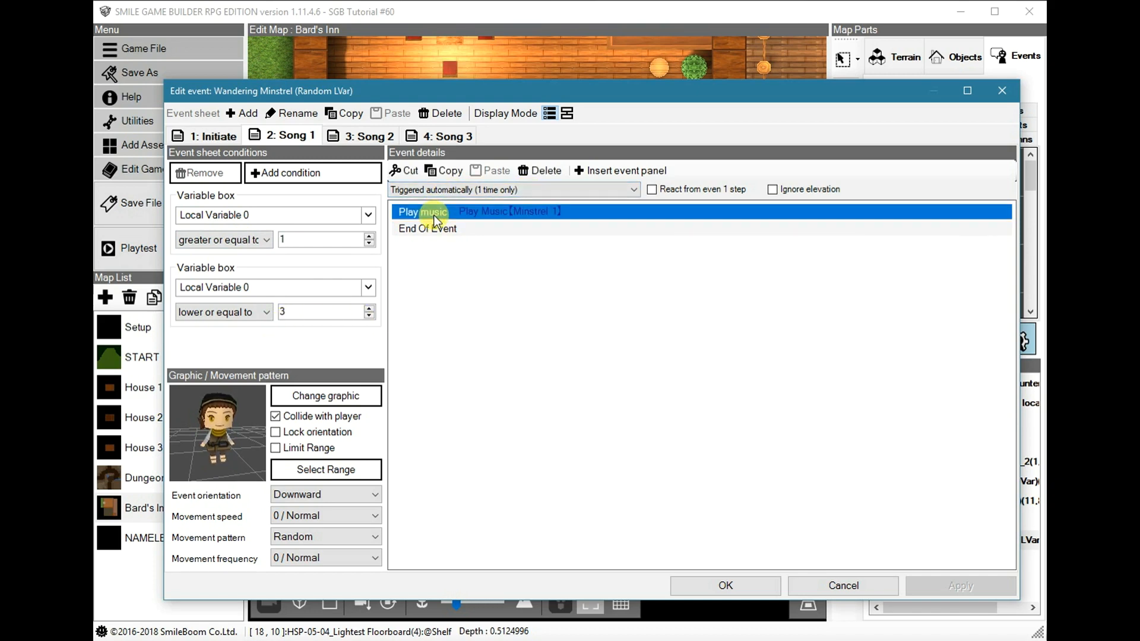
double_click(511, 222)
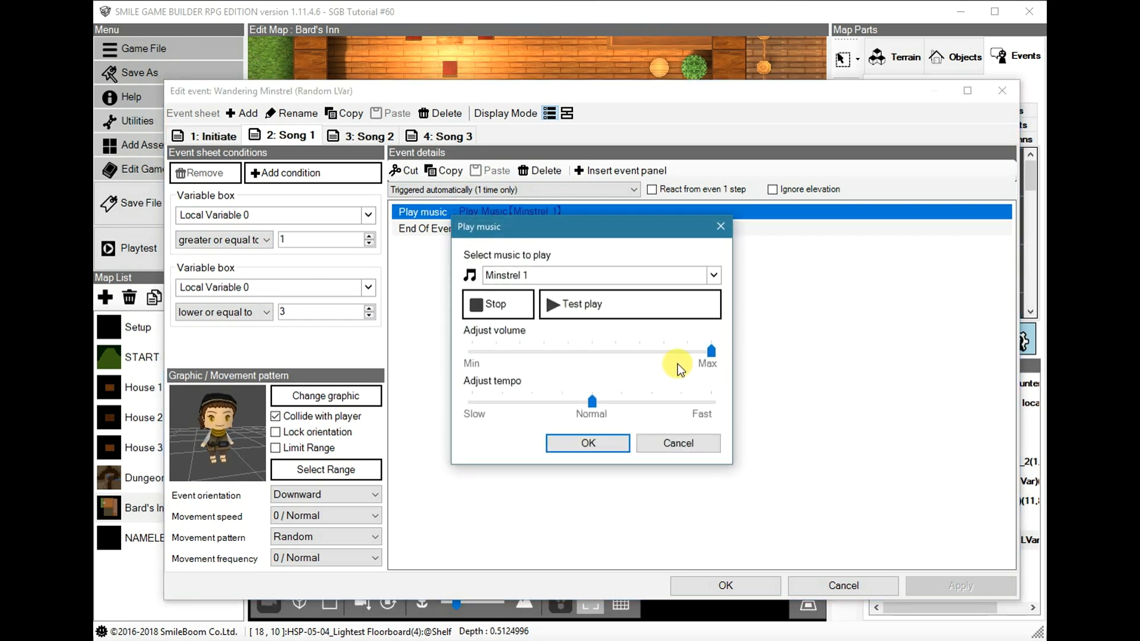
left_click(595, 306)
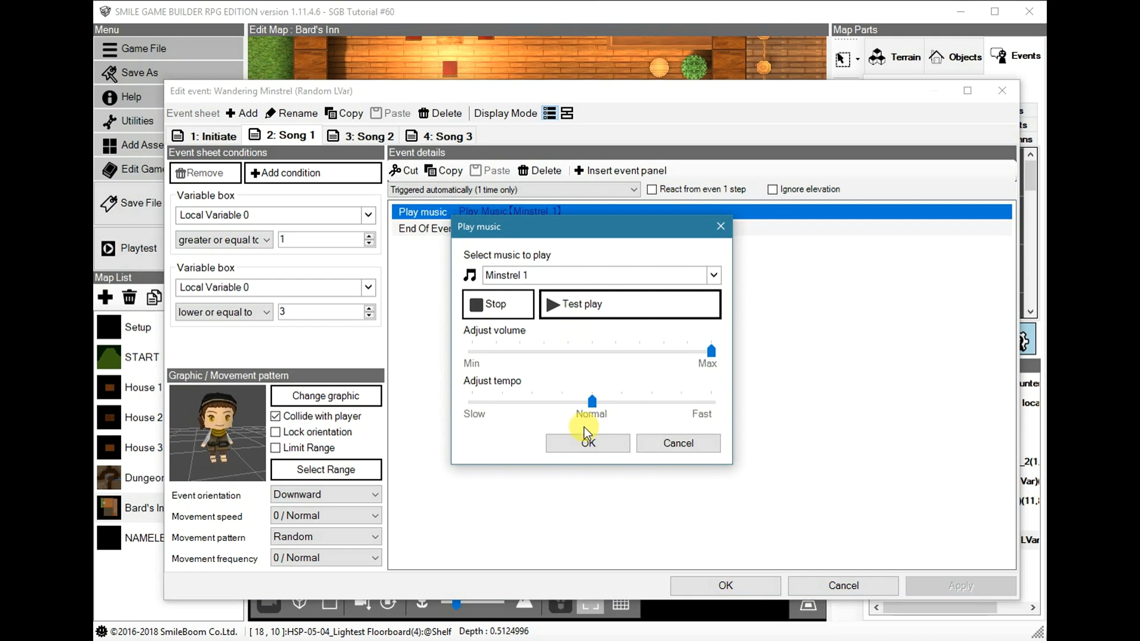
left_click(699, 448)
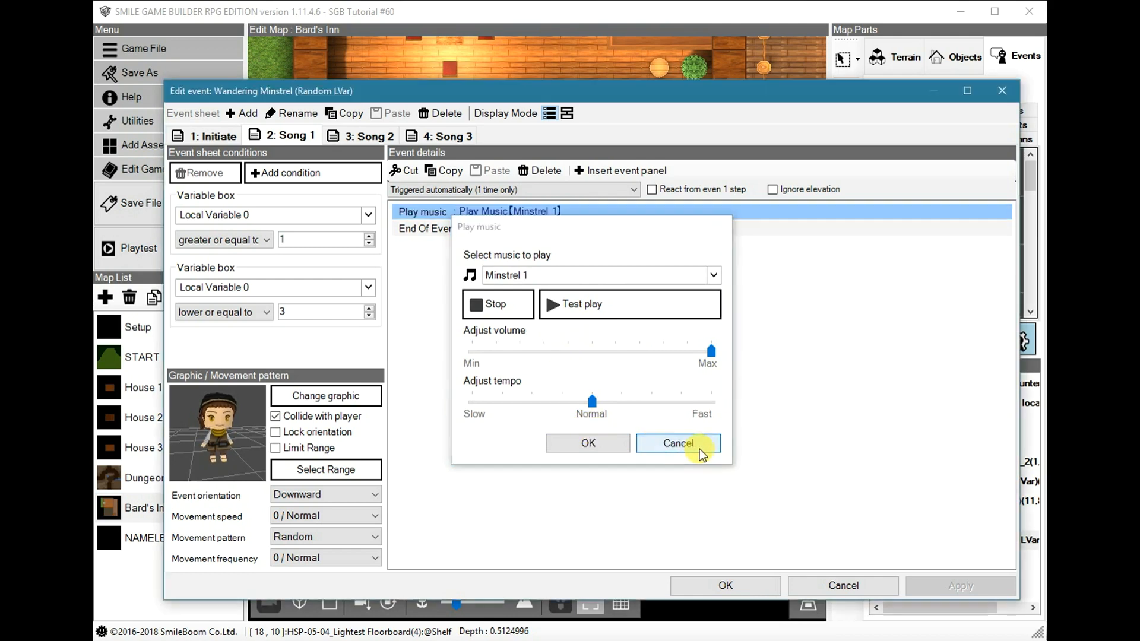
Test play the Minstrel 2 and Minstrel 3 tracks from the Song 2 and Song 3 sheets, leaving both commands unchanged.
left_click(368, 136)
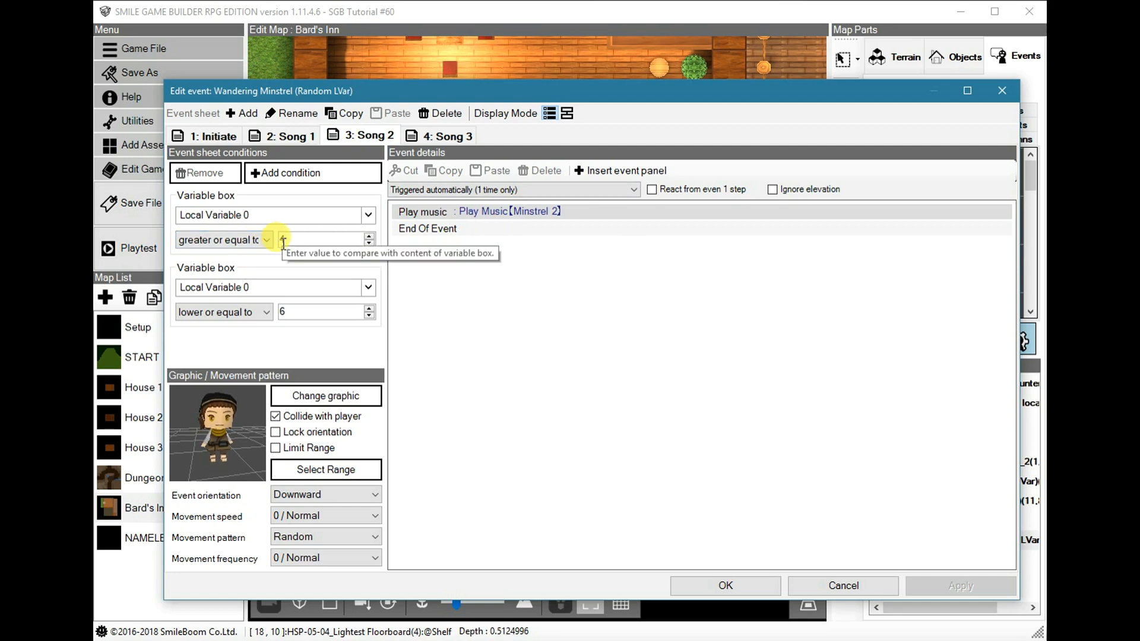
double_click(502, 214)
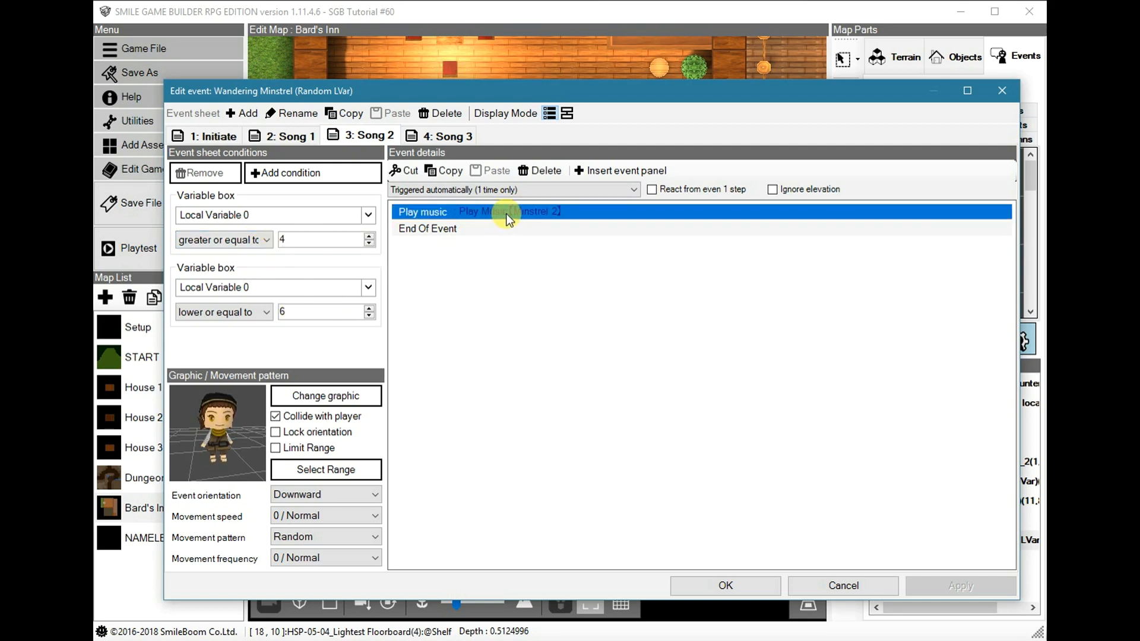
left_click(626, 317)
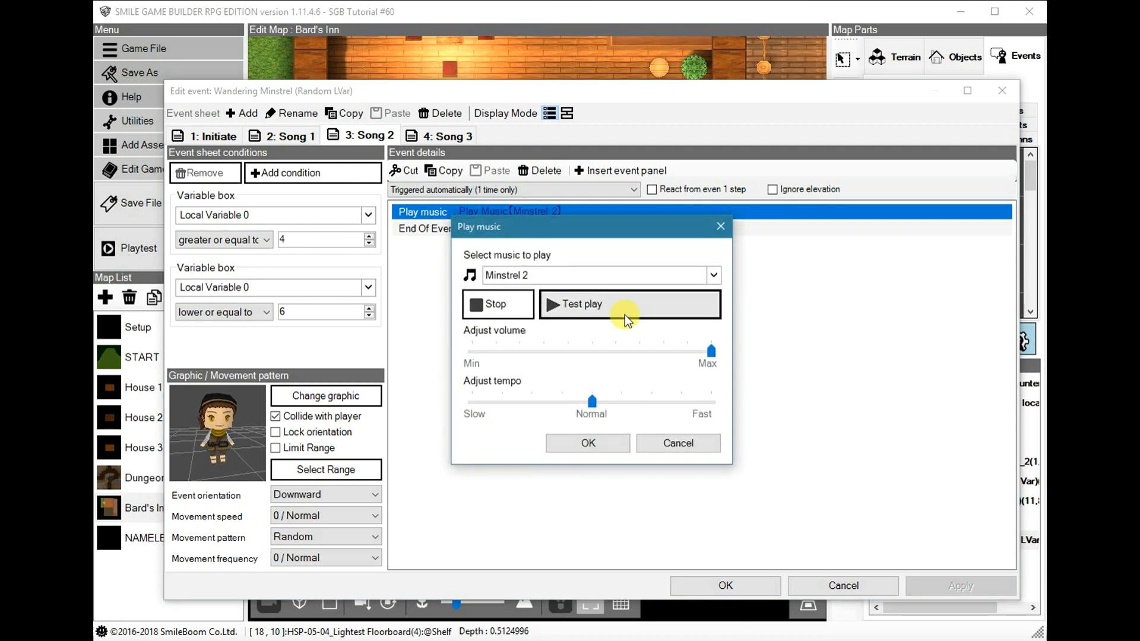
left_click(690, 447)
left_click(429, 135)
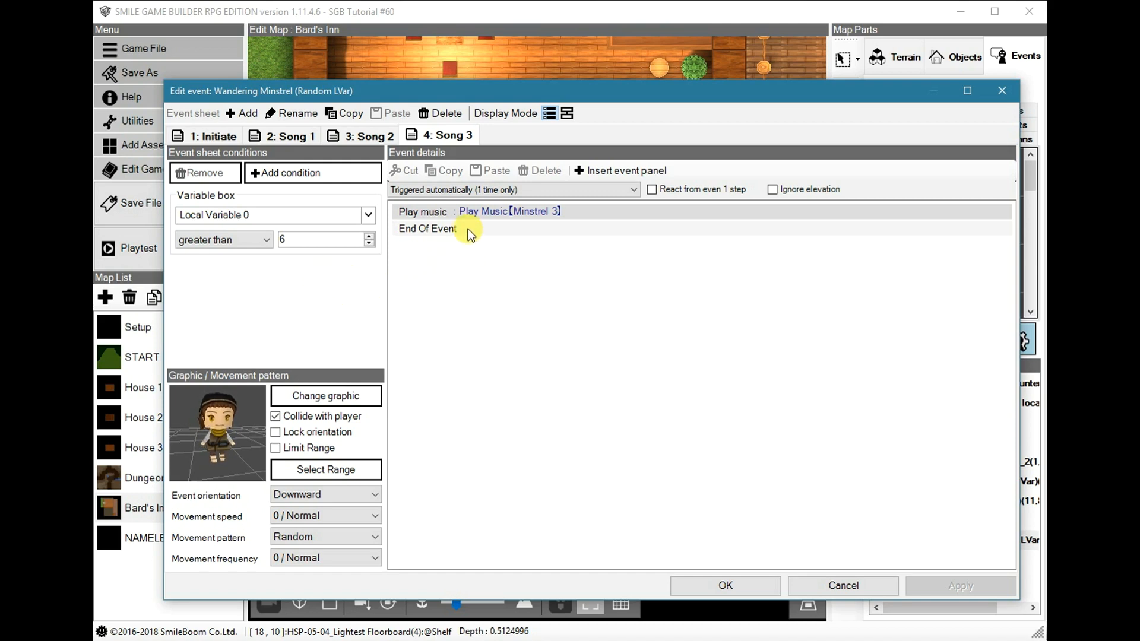
double_click(486, 214)
left_click(602, 309)
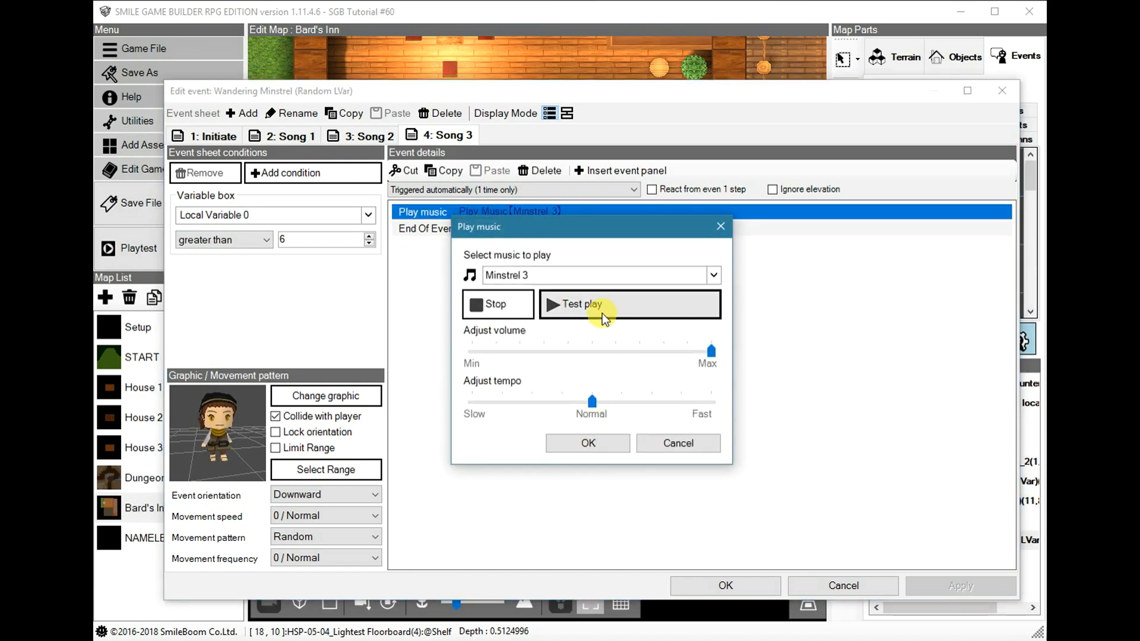
left_click(686, 447)
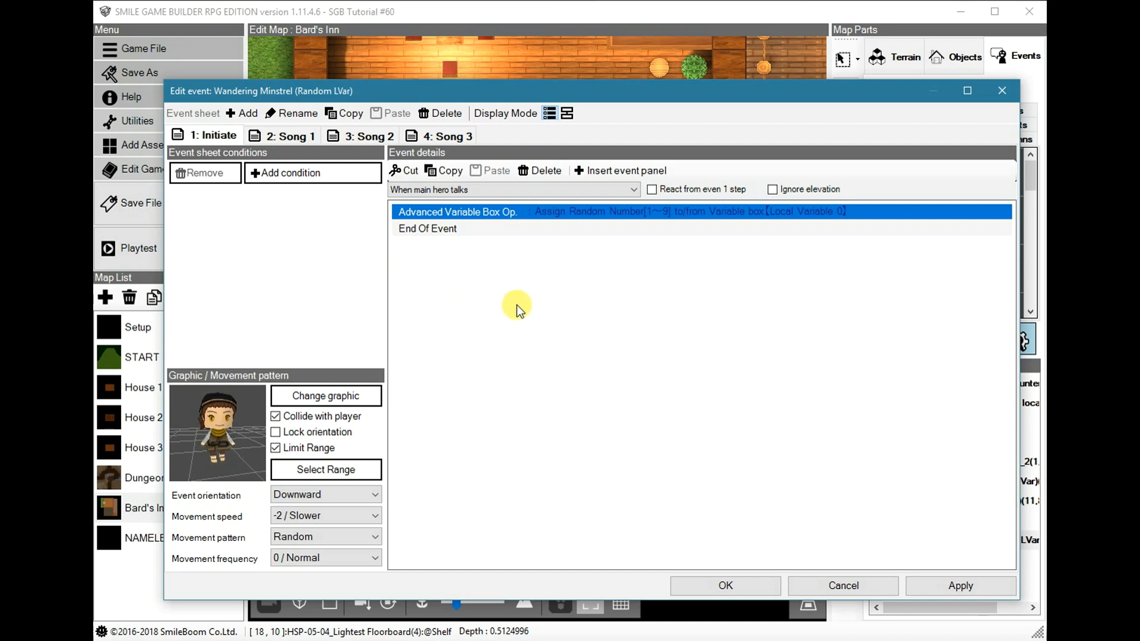
Review the variable conditions and music commands on the Song 1, Song 2 and Song 3 sheets.
left_click(296, 141)
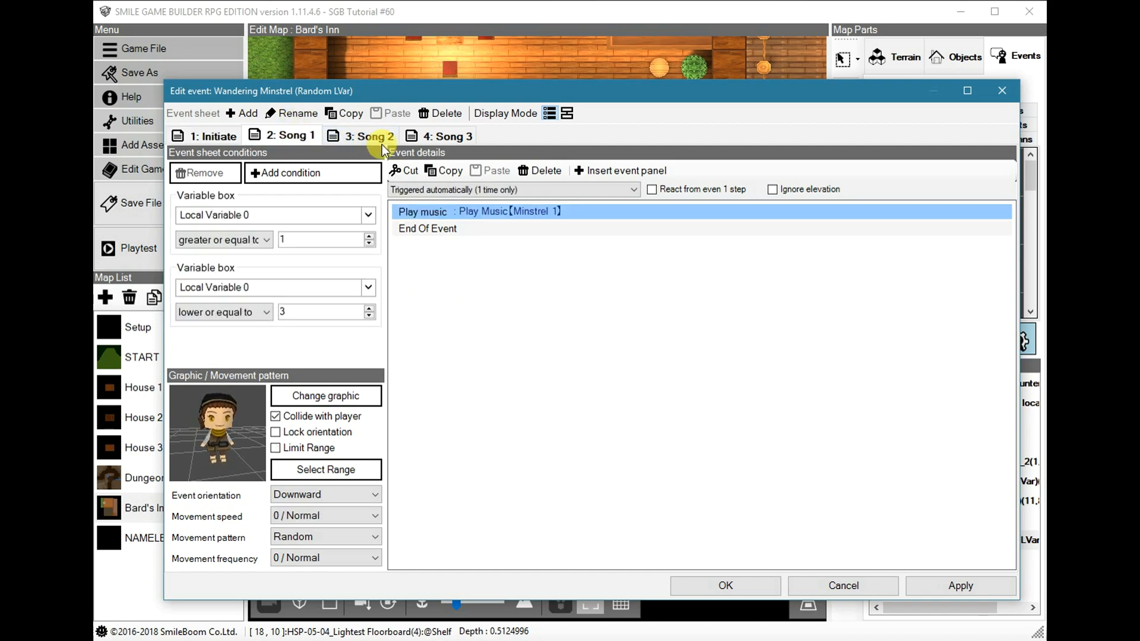
left_click(379, 137)
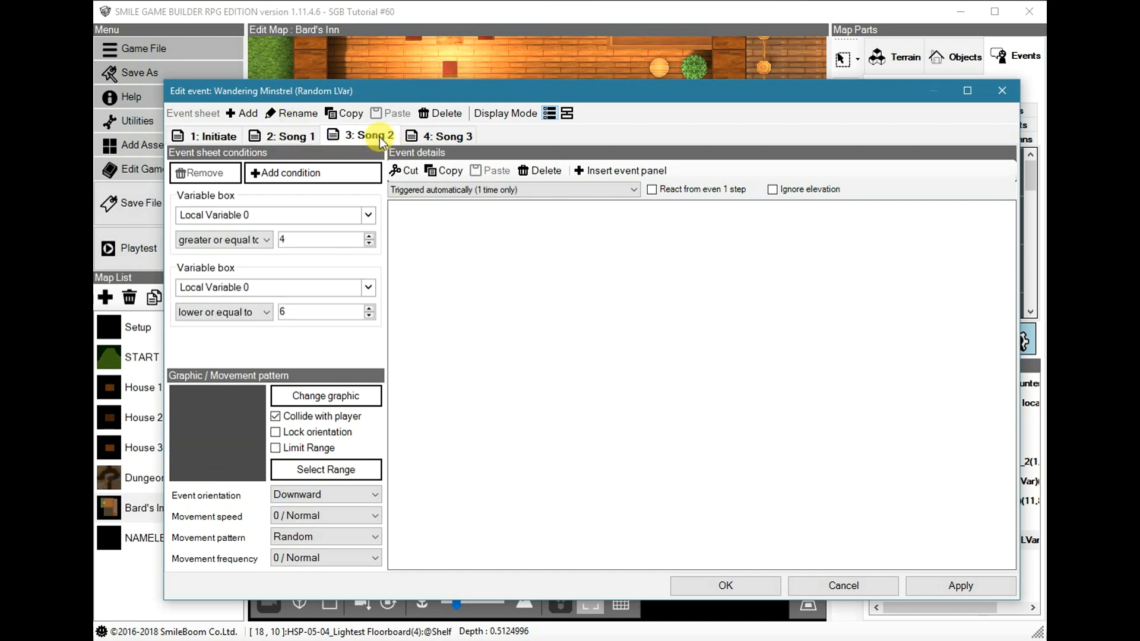
left_click(437, 140)
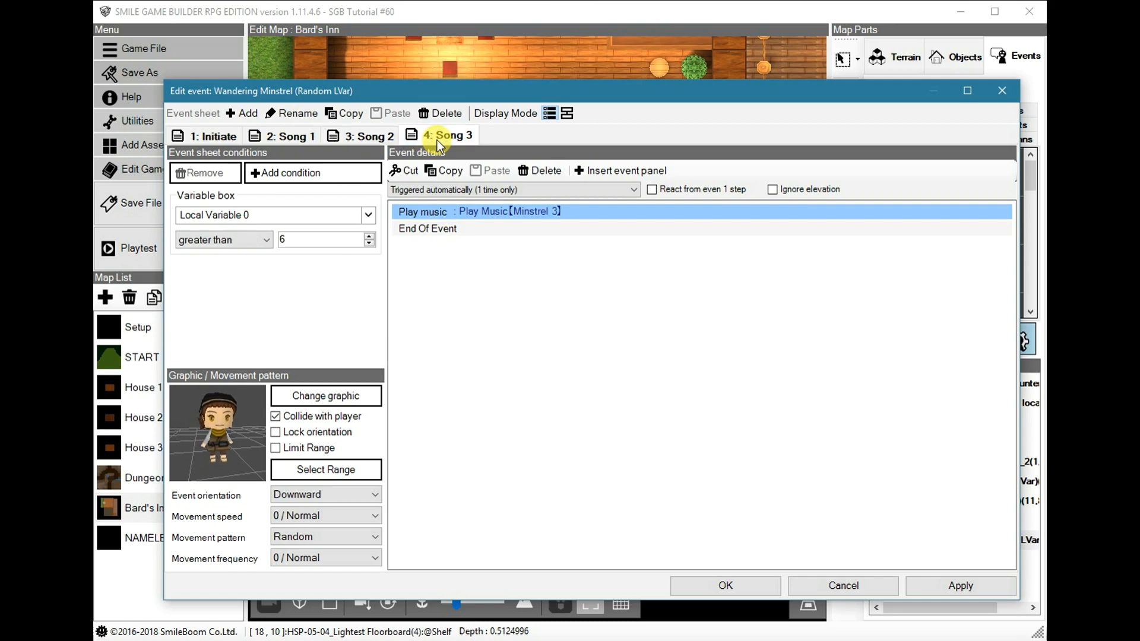
Set the Initiate sheet's trigger to Triggered automatically (1 time only) and save the minstrel event.
left_click(204, 137)
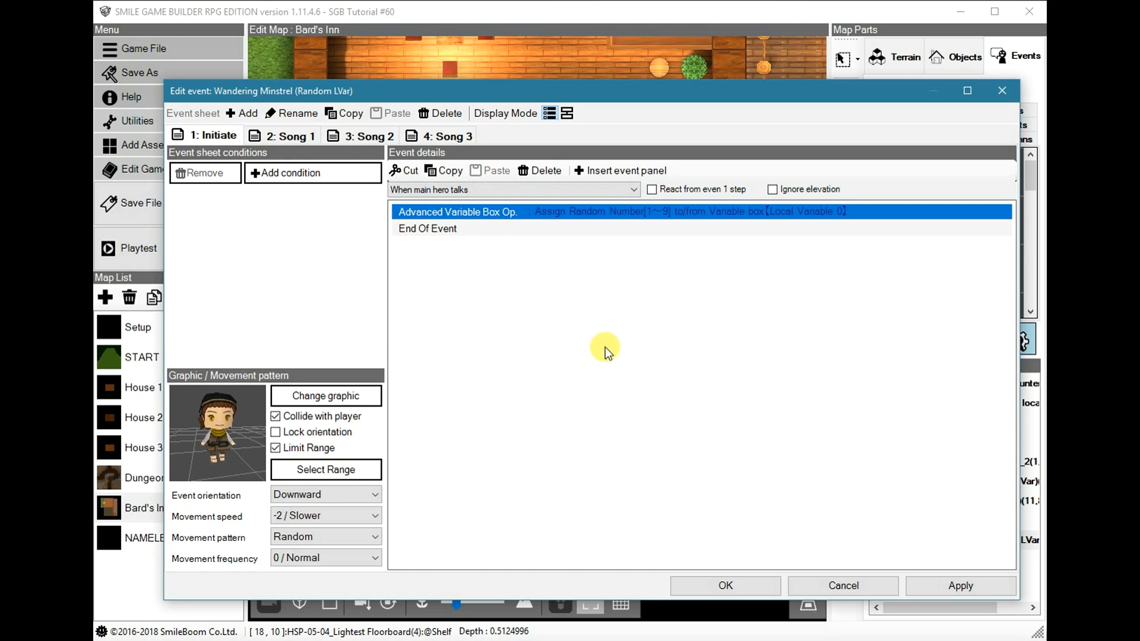
left_click(479, 191)
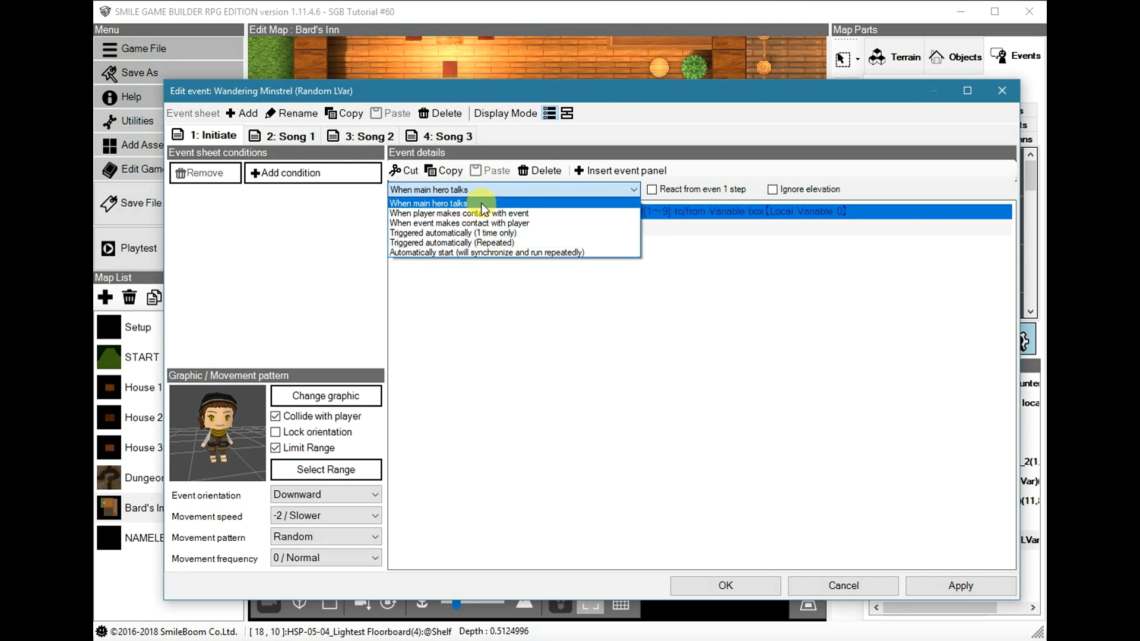
left_click(486, 232)
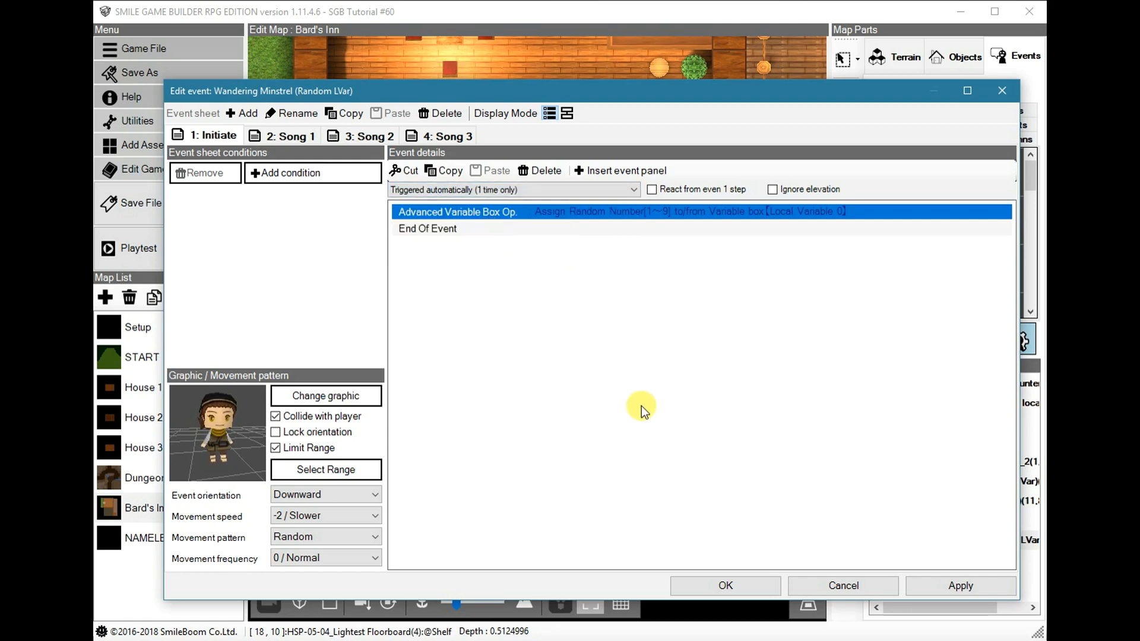
left_click(729, 587)
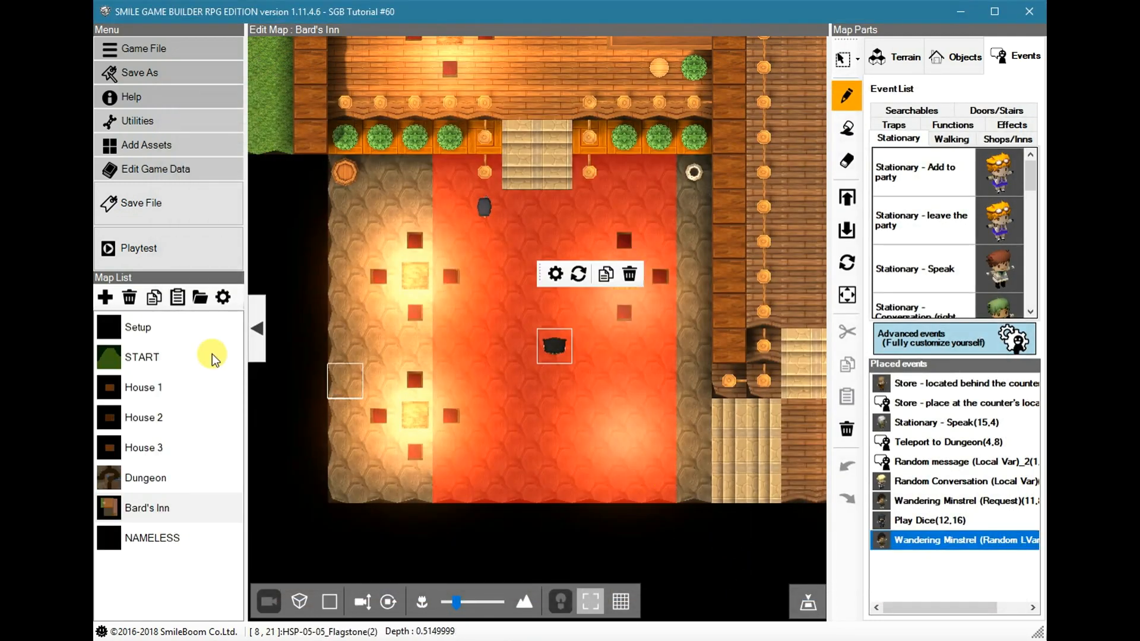
Start a playtest, dismiss the Bard's Inn welcome message and walk the hero across the upper room toward the stairs.
left_click(142, 248)
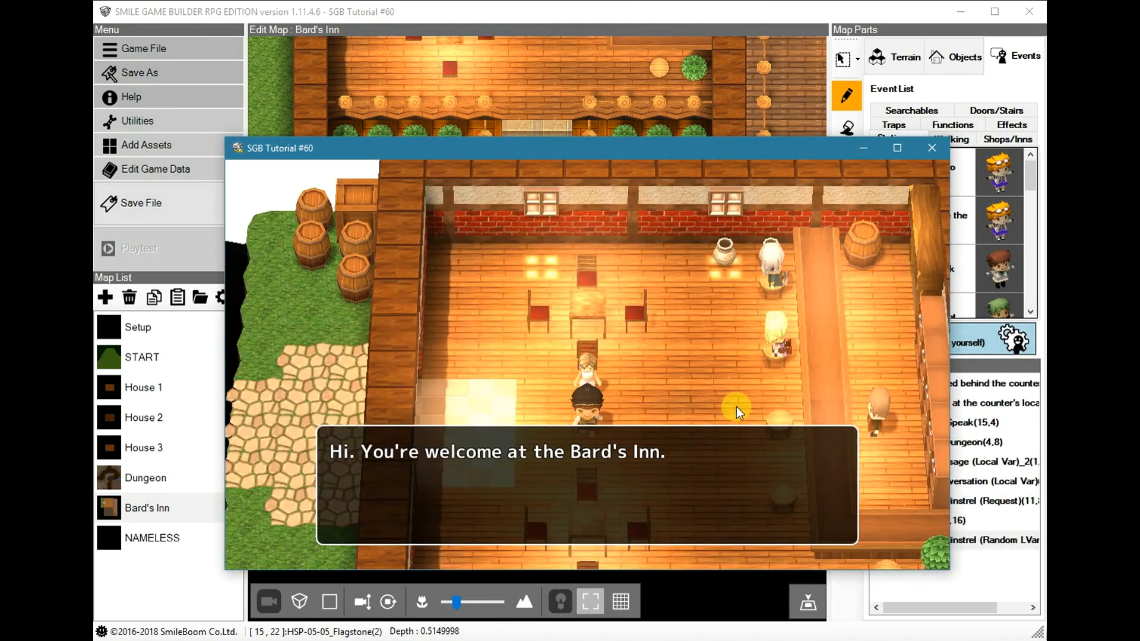
key("Return")
key("Right")
key("Up")
key("Down")
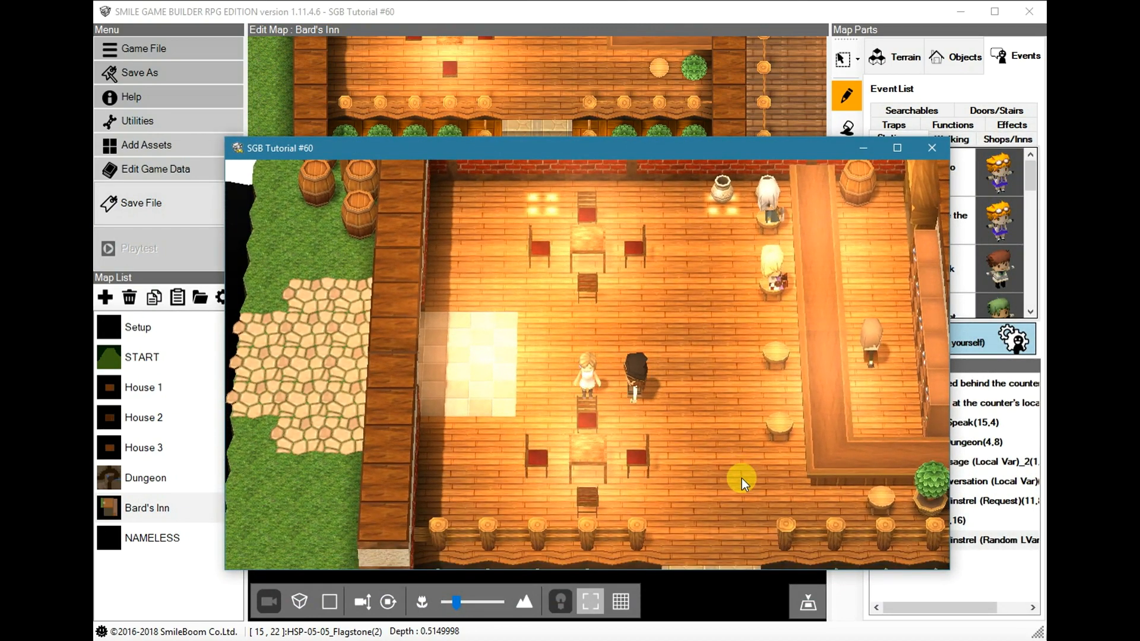
key("Right")
key("Up")
key("Down")
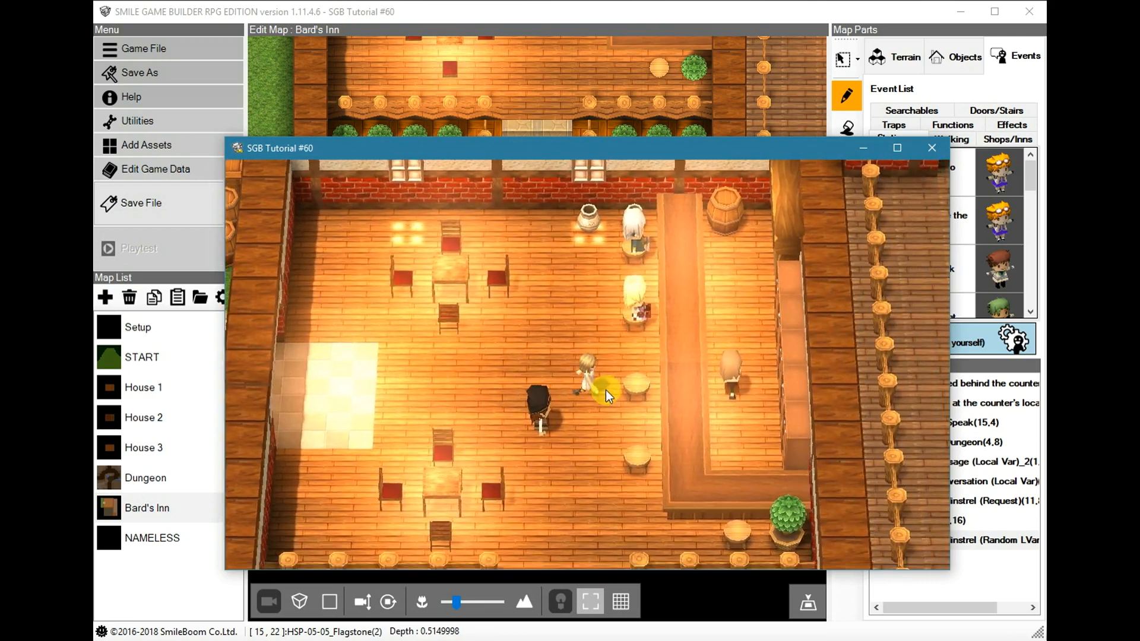
Walk the hero down into the lower room and move around beside the wandering minstrel to check the music.
key("Down")
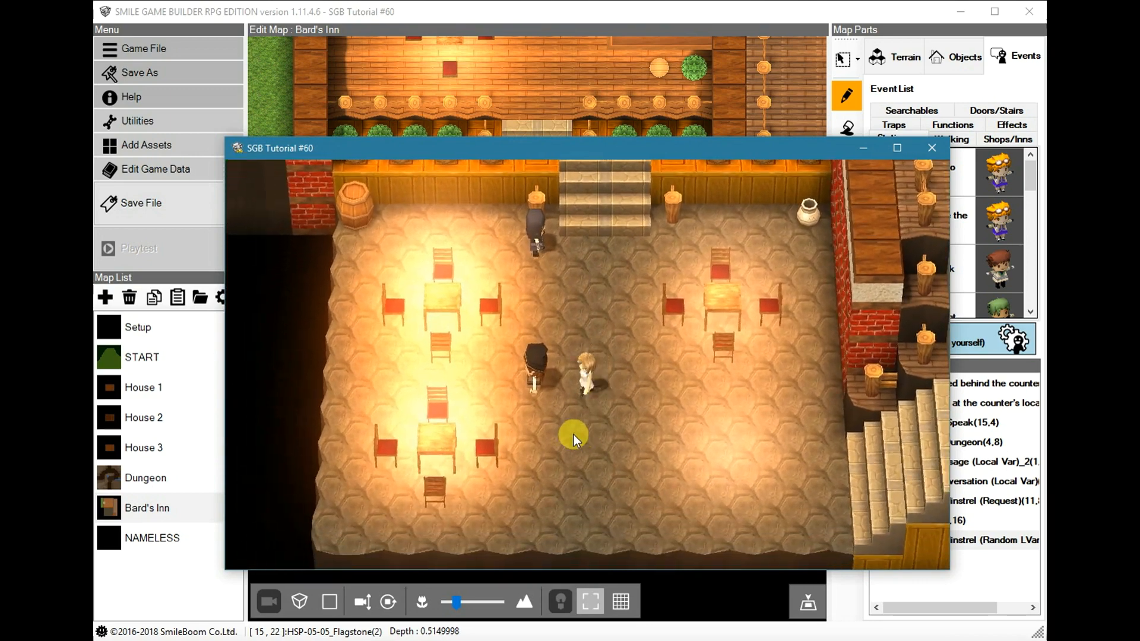
key("Down")
key("Down")
key("Left")
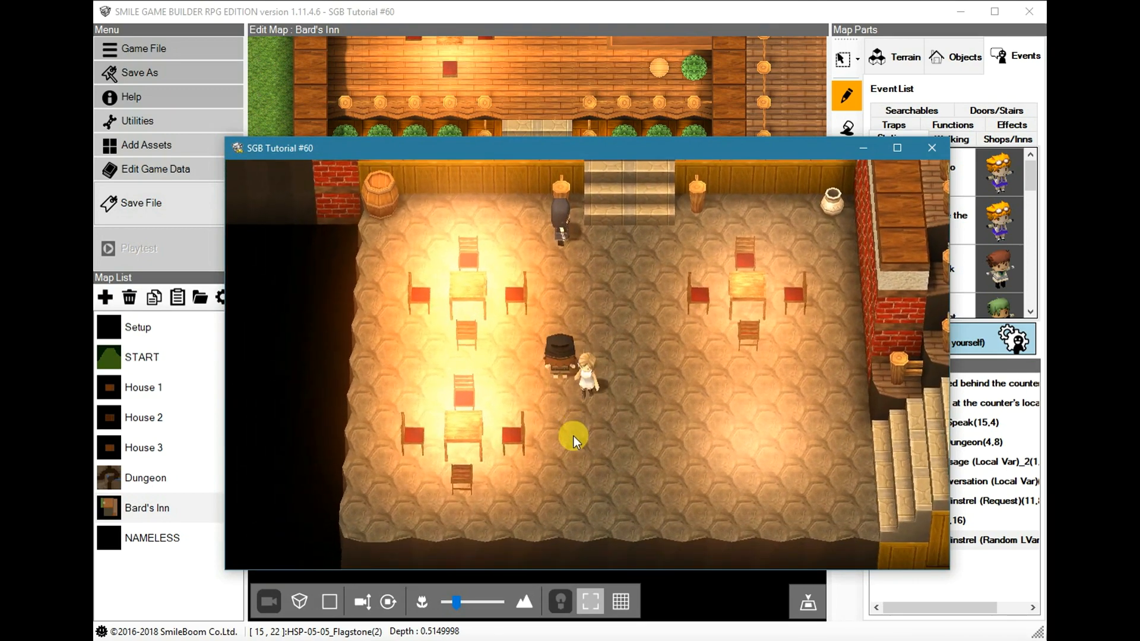
key("Up")
key("Right")
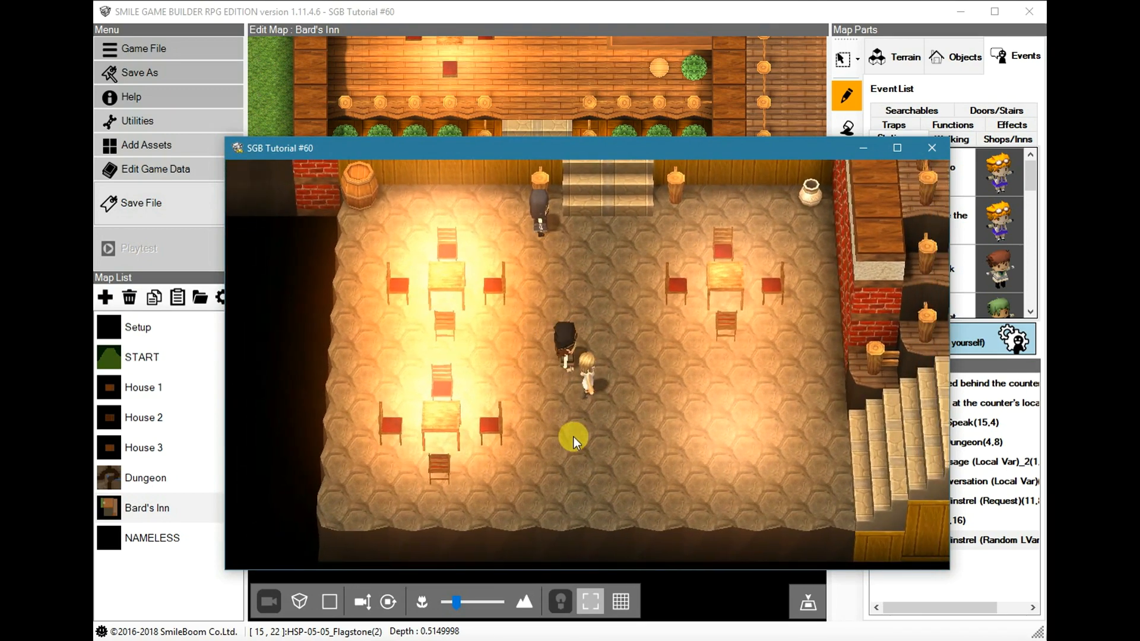
Reset the playtest to the title screen, start again, walk the hero toward the lower room and close the game.
key("F12")
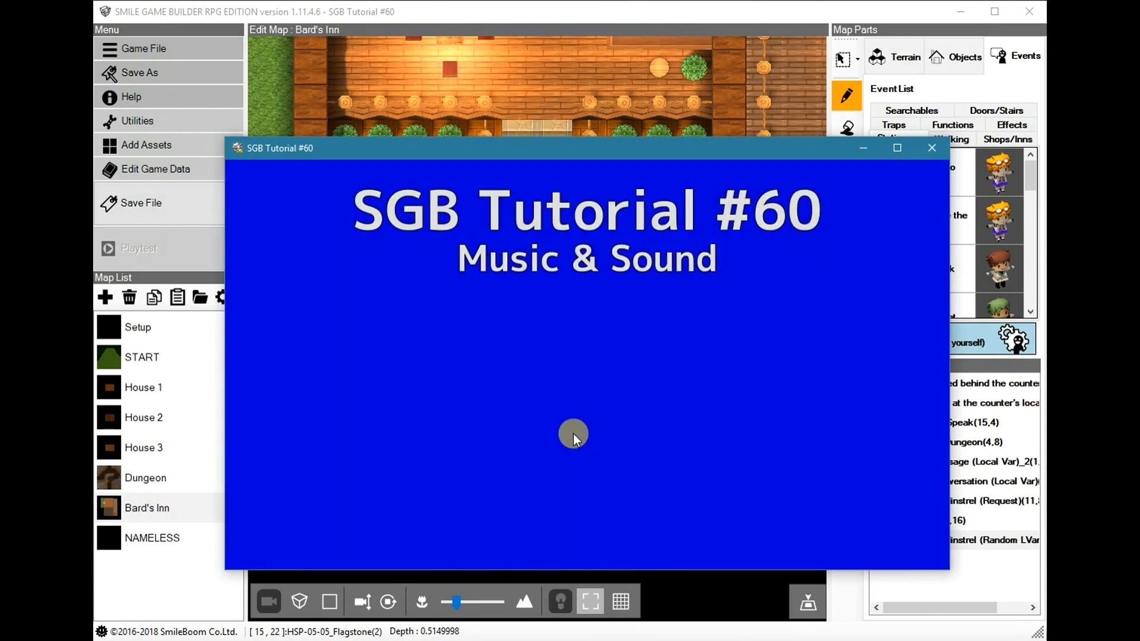
key("Return")
key("Return")
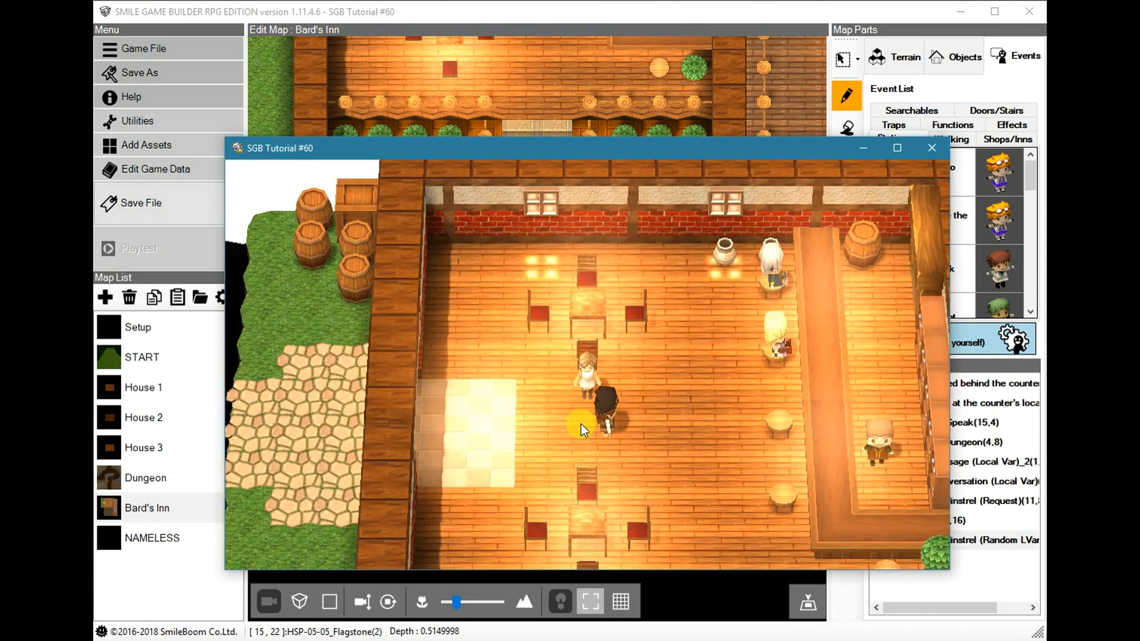
key("Down")
key("Right")
key("Down")
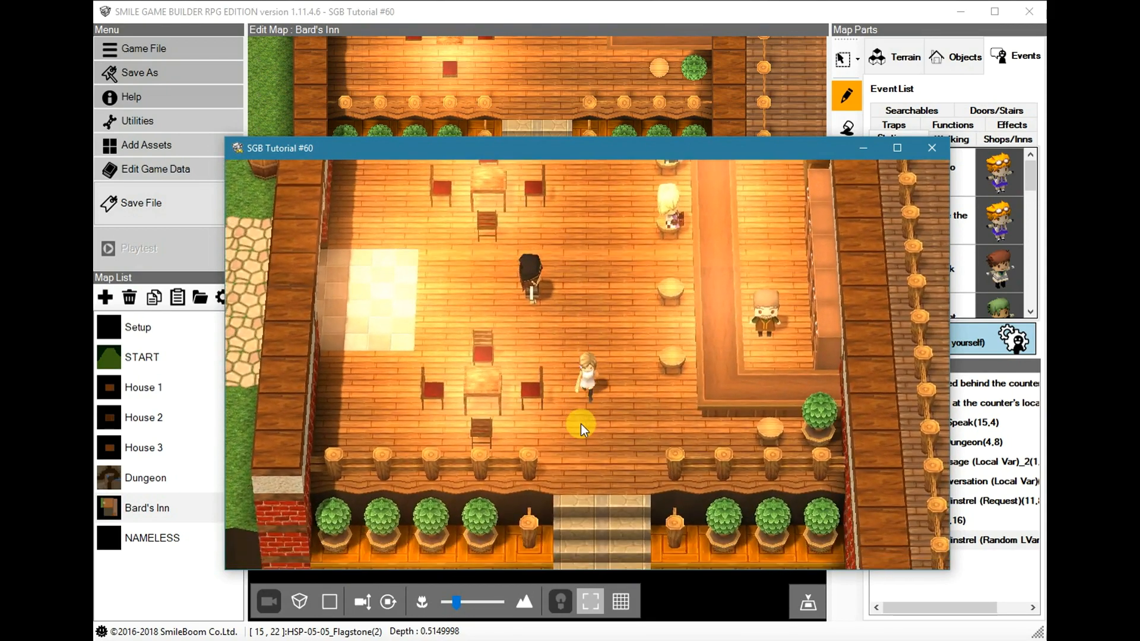
key("Down")
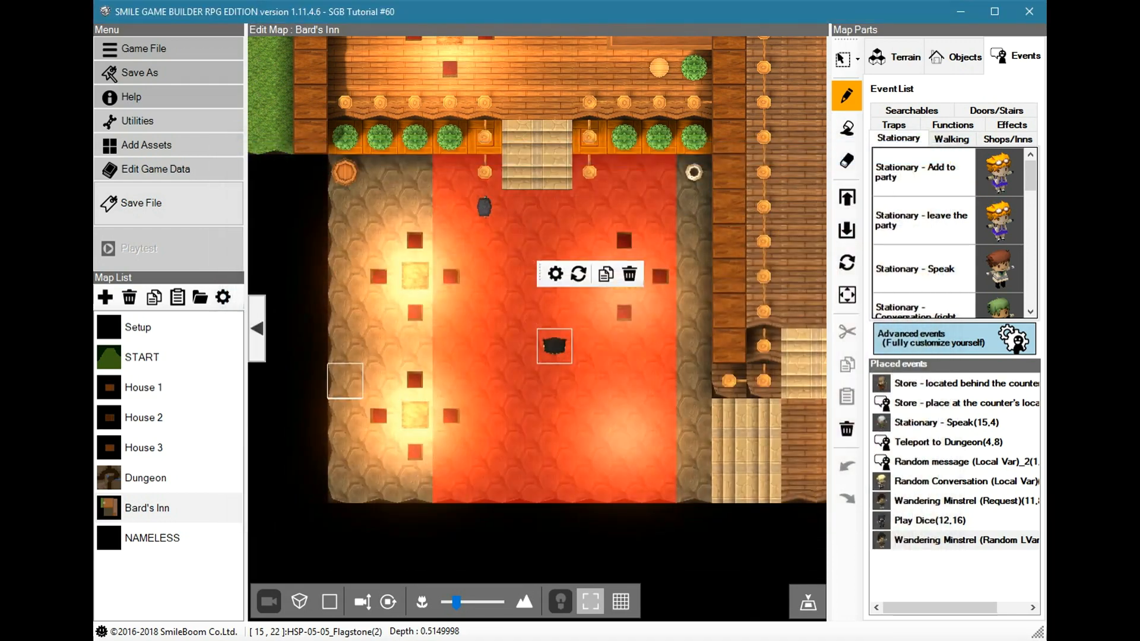
left_click(932, 148)
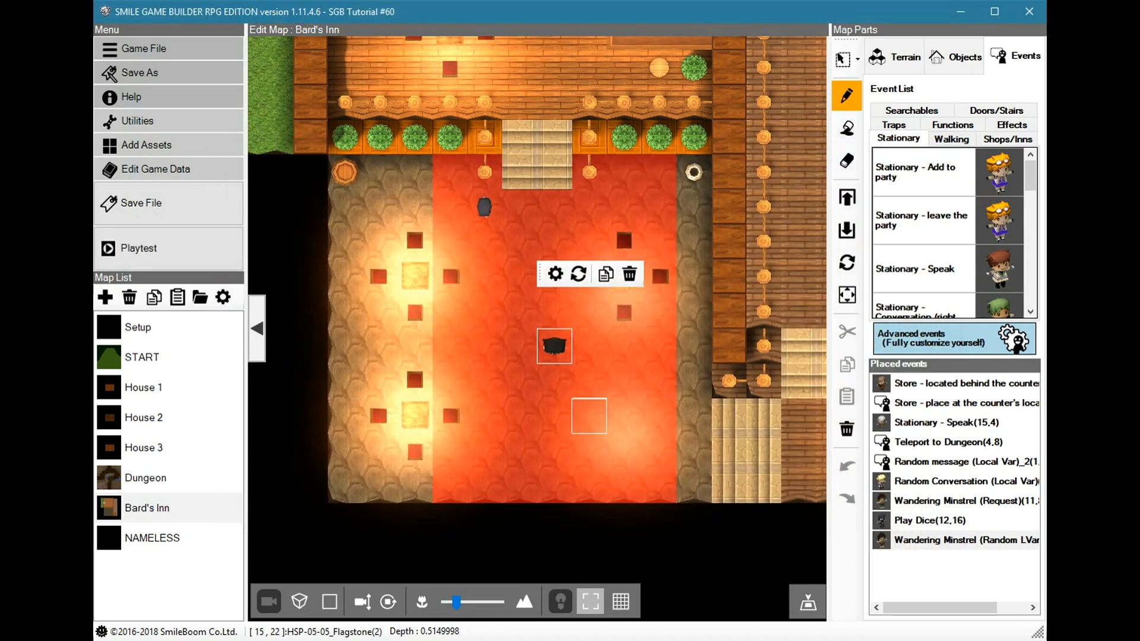
Set the Initiate sheet's trigger in the Wandering Minstrel (Random LVar) event to When main hero talks and save the event.
left_click(885, 544)
double_click(884, 544)
left_click(467, 191)
left_click(465, 203)
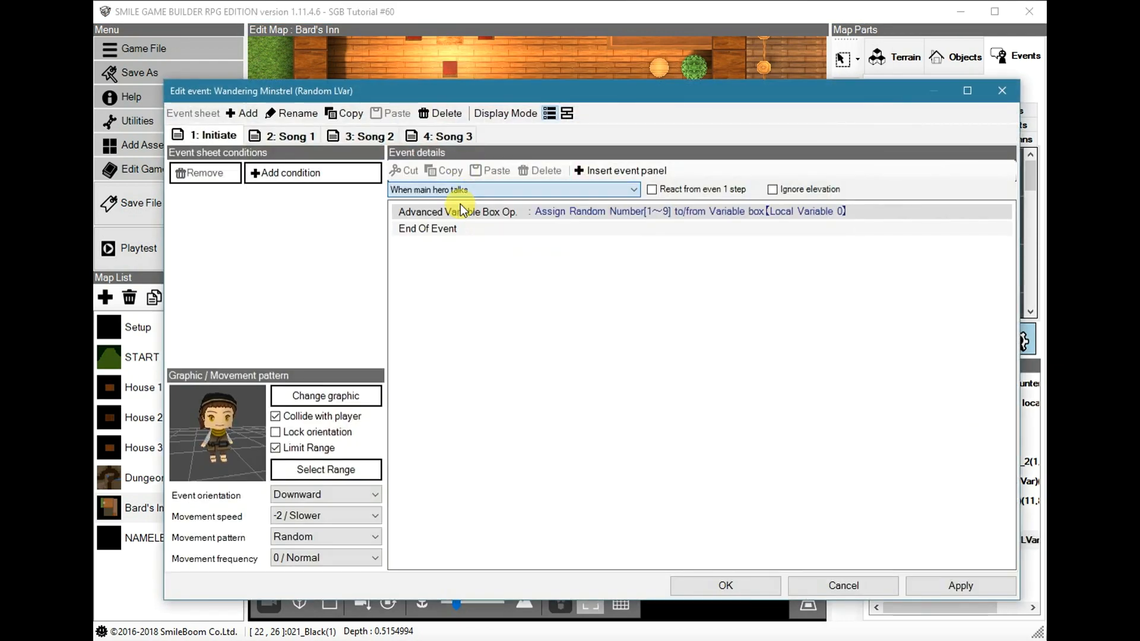
left_click(741, 588)
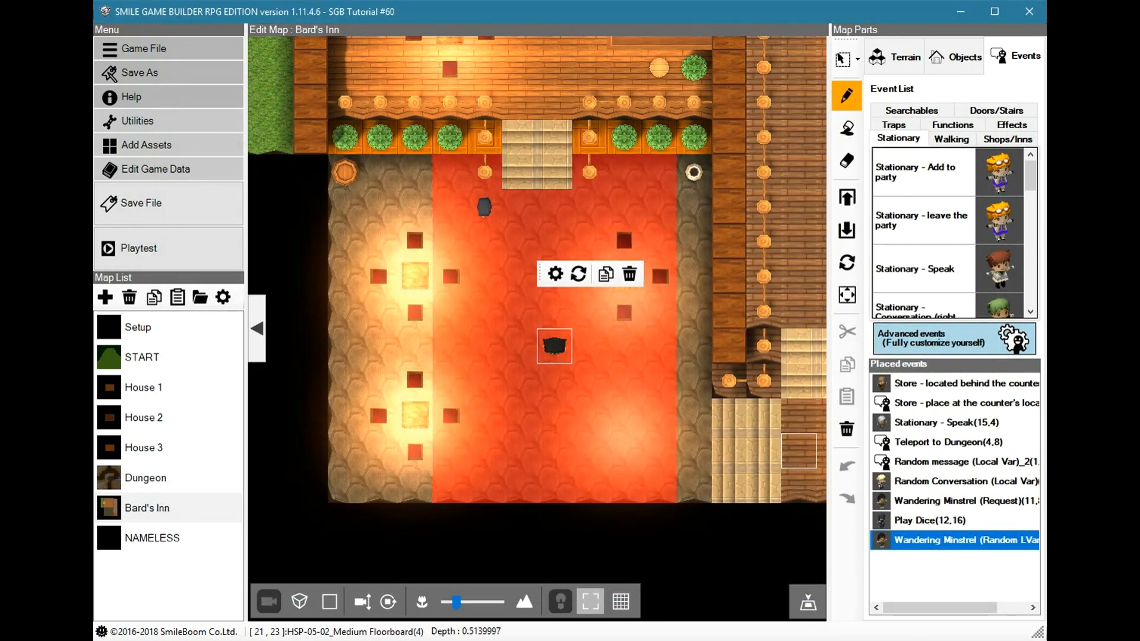
Open the Wandering Minstrel (Request) event and check its movement range without changing it.
left_click(889, 500)
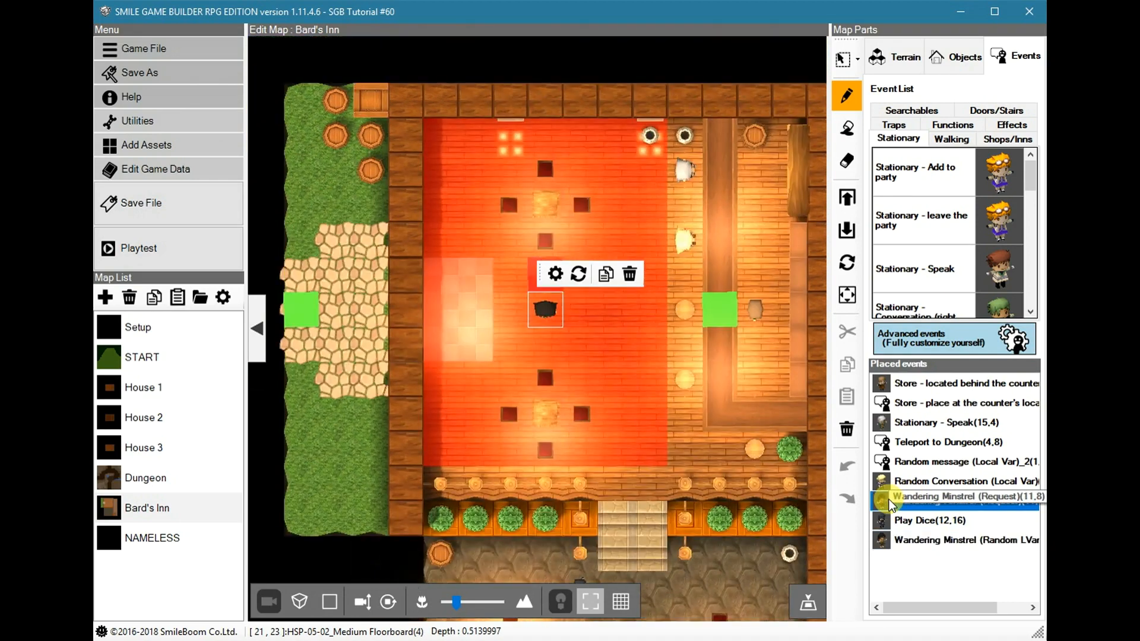
double_click(883, 500)
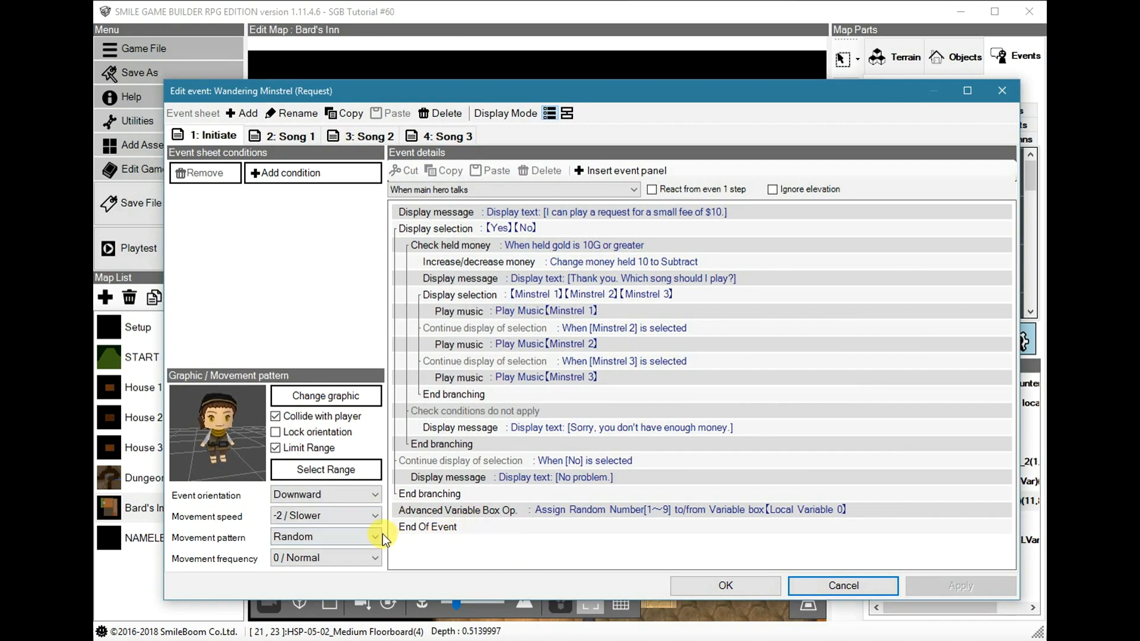
left_click(326, 470)
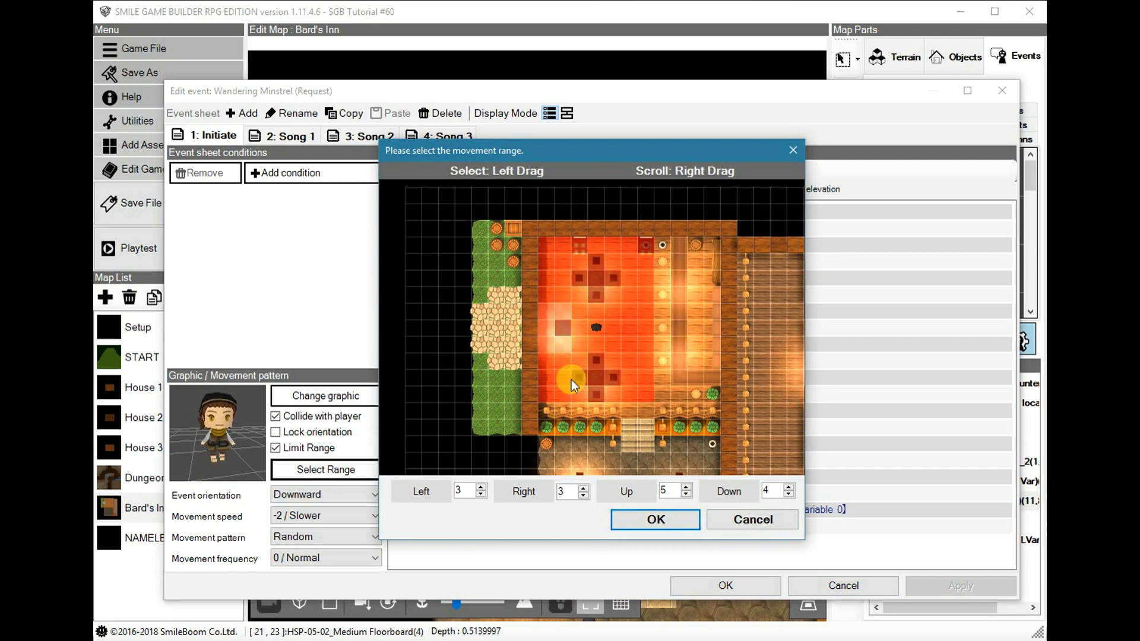
left_click(772, 526)
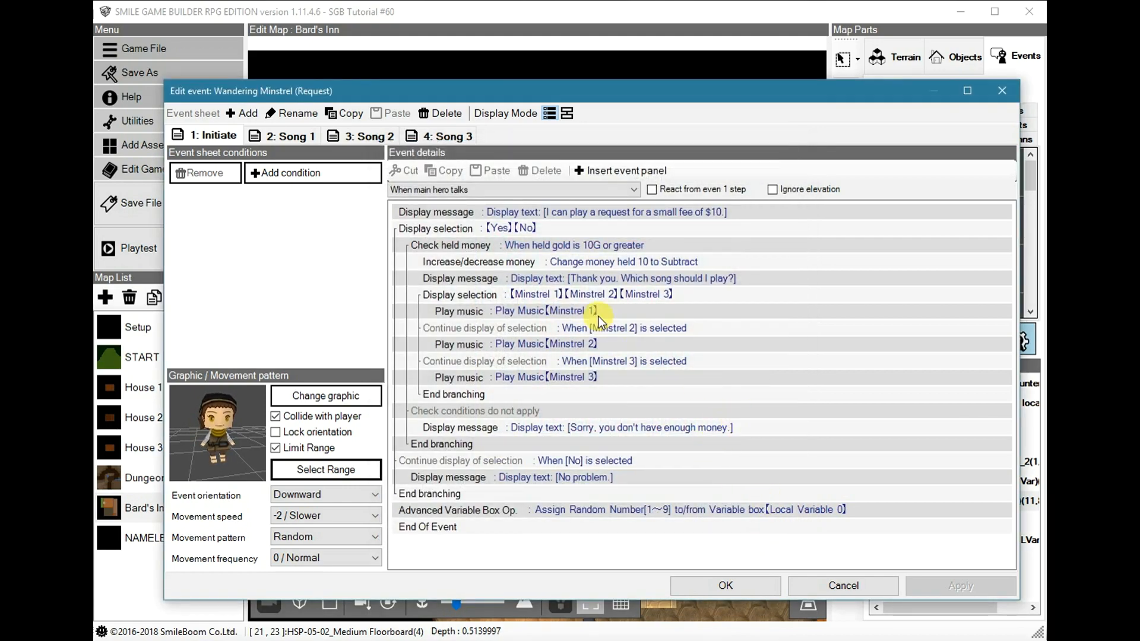
Check the Initiate sheet's trigger setting and the text of its opening fee message, leaving both as they are.
left_click(463, 212)
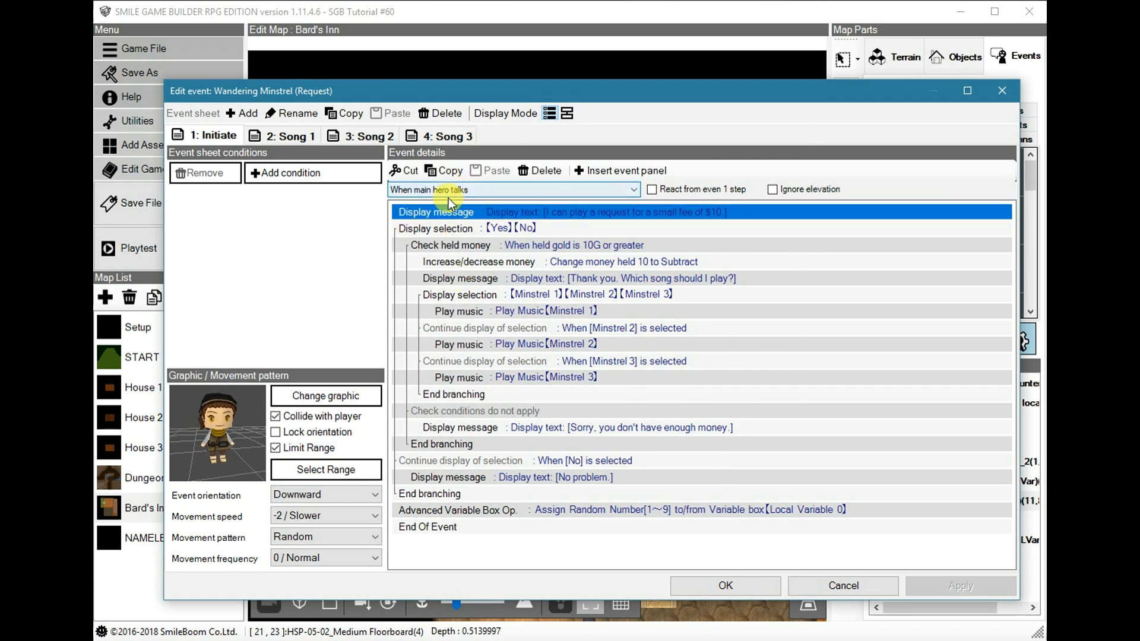
left_click(460, 193)
left_click(457, 208)
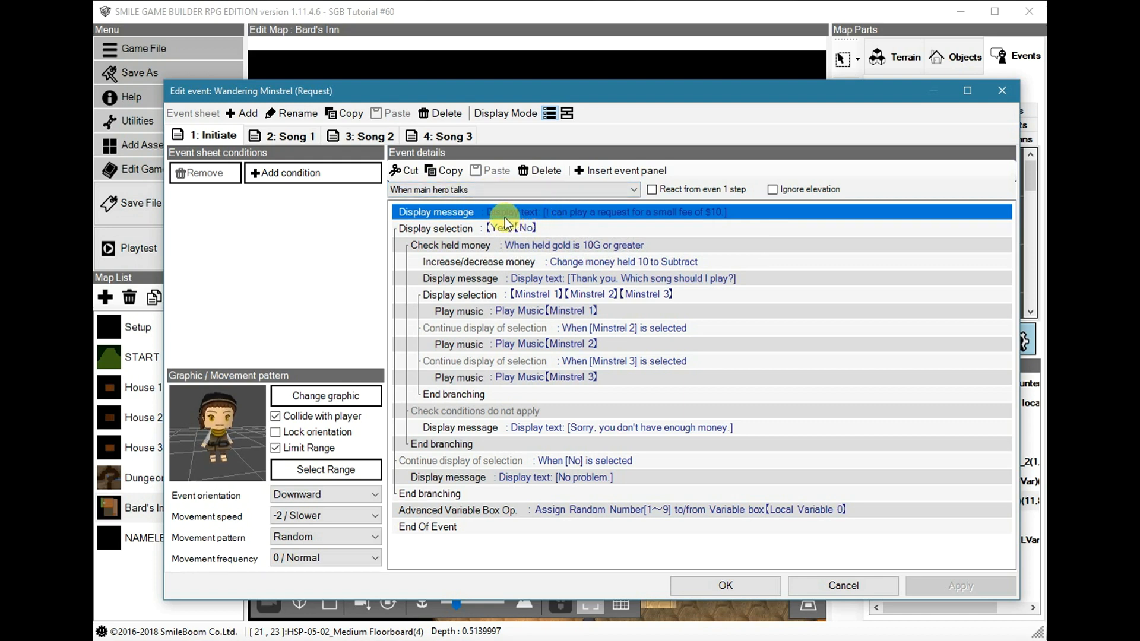
double_click(567, 215)
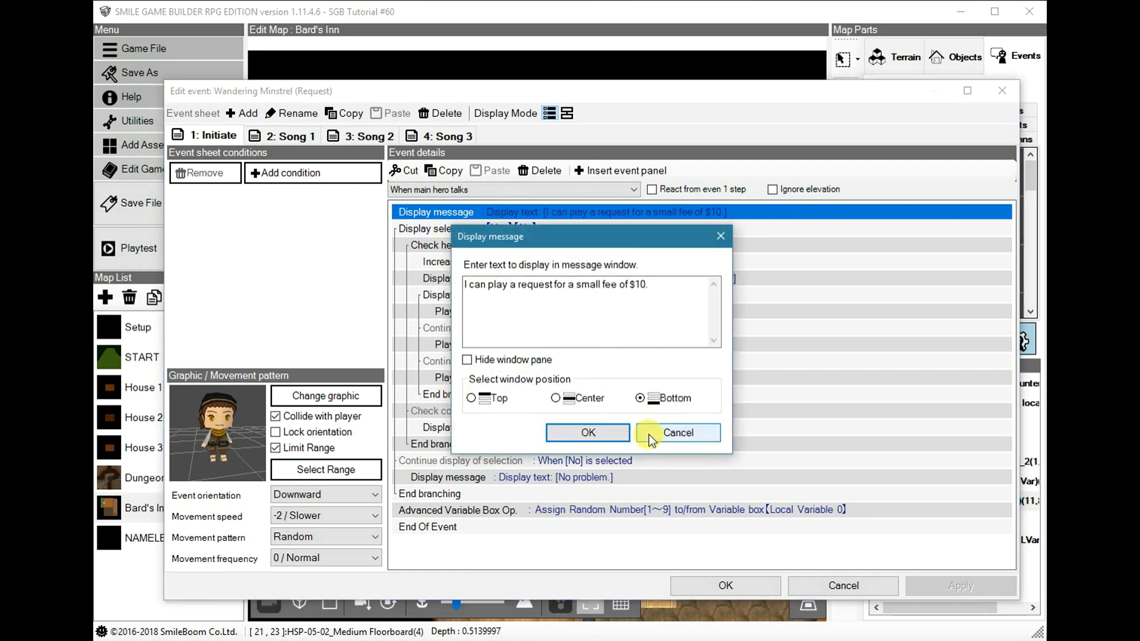
left_click(680, 433)
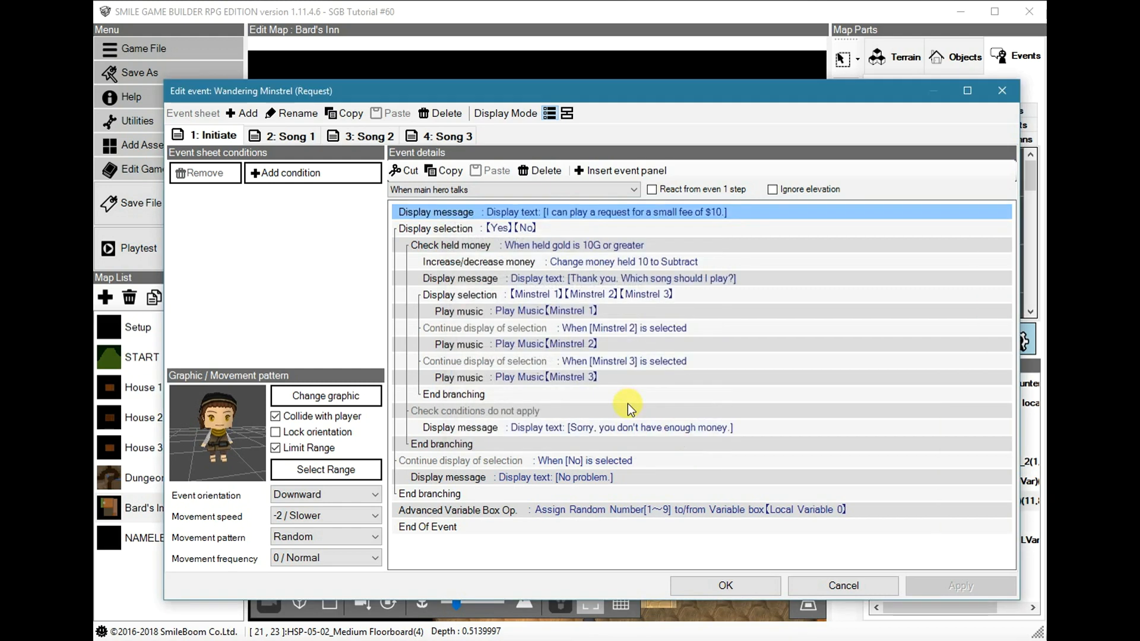
Inspect the Yes/No selection, the held-money check and the money subtraction panel on the Initiate sheet without editing them.
left_click(495, 231)
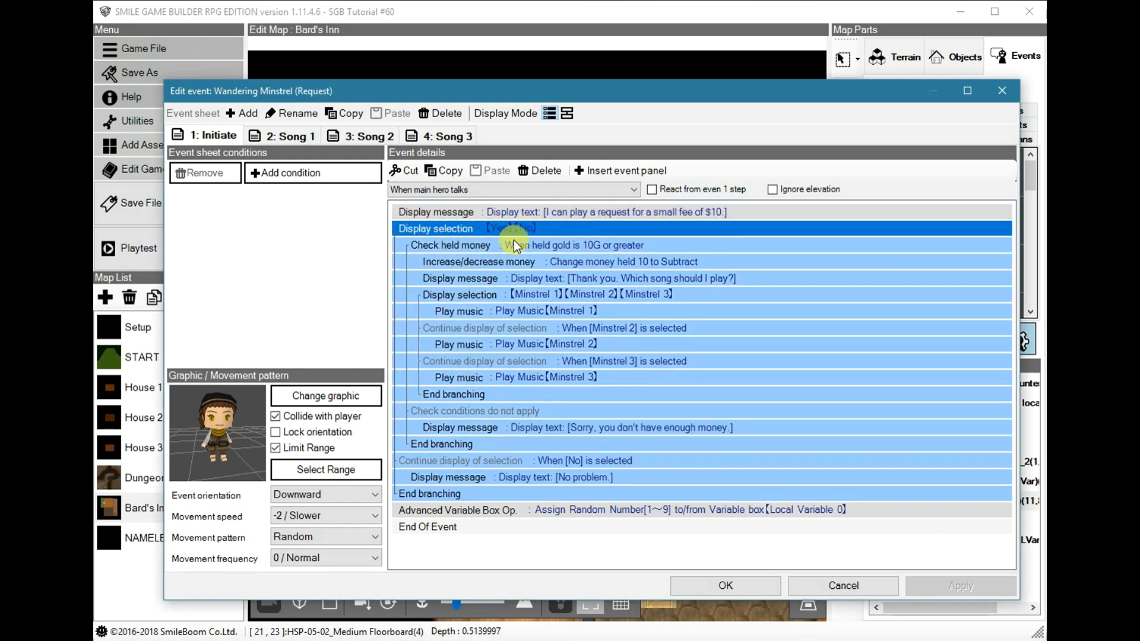
left_click(497, 246)
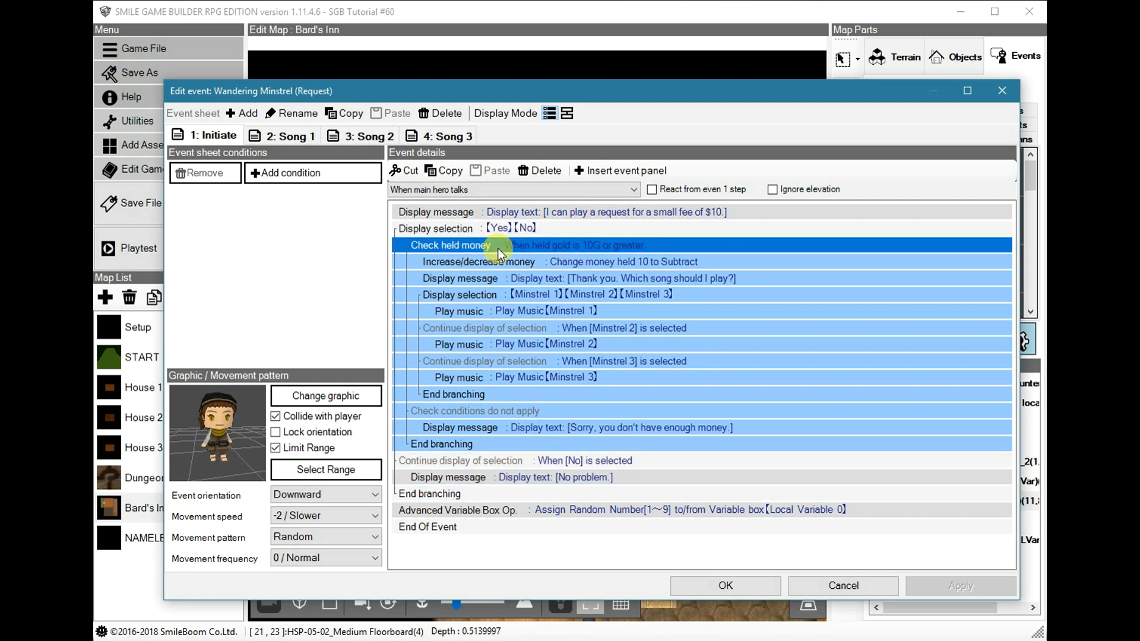
double_click(498, 248)
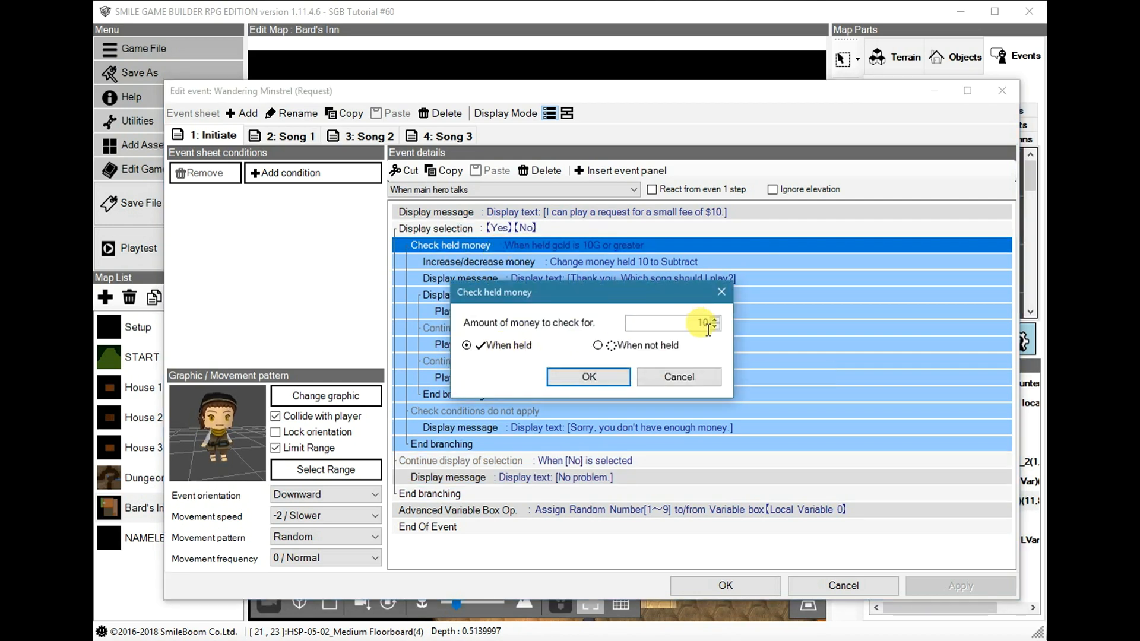
left_click(684, 376)
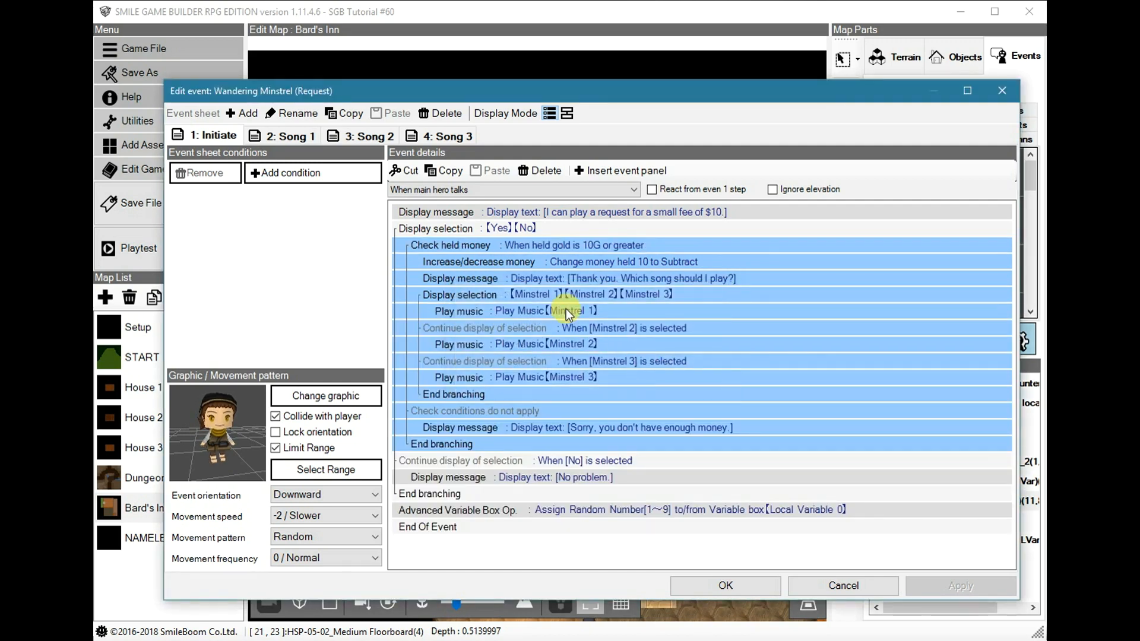
left_click(524, 263)
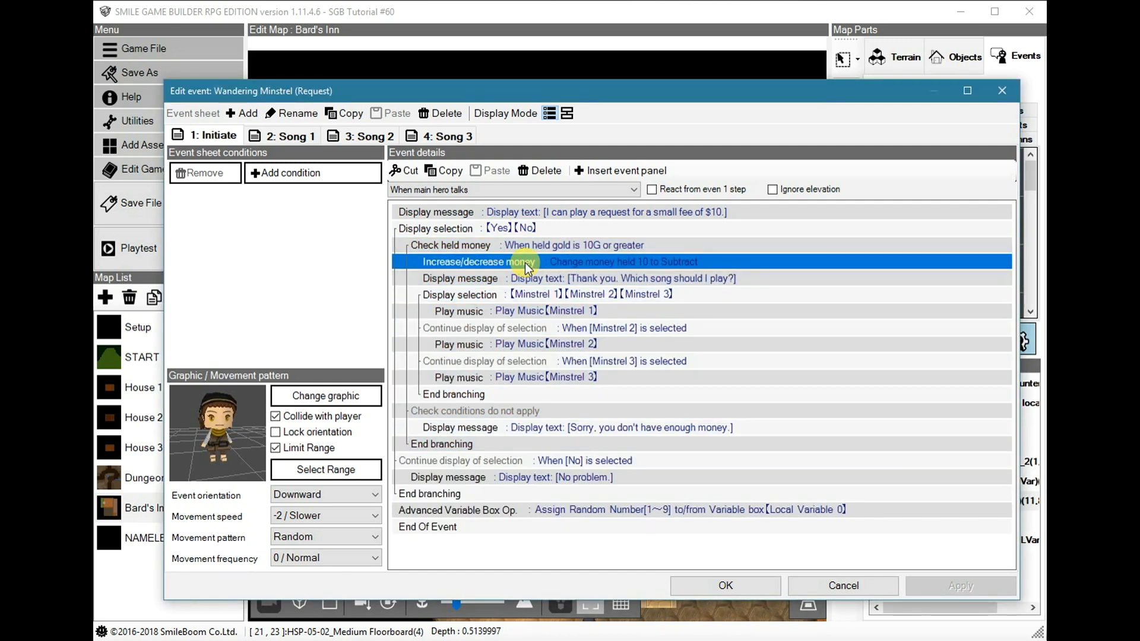
left_click(528, 243)
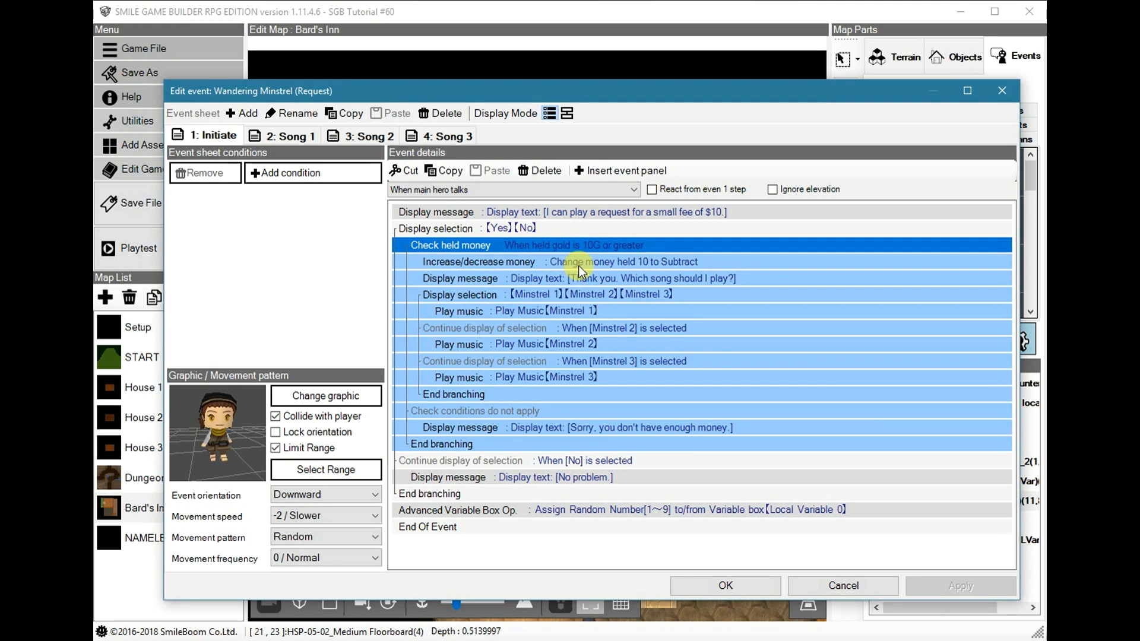
left_click(578, 265)
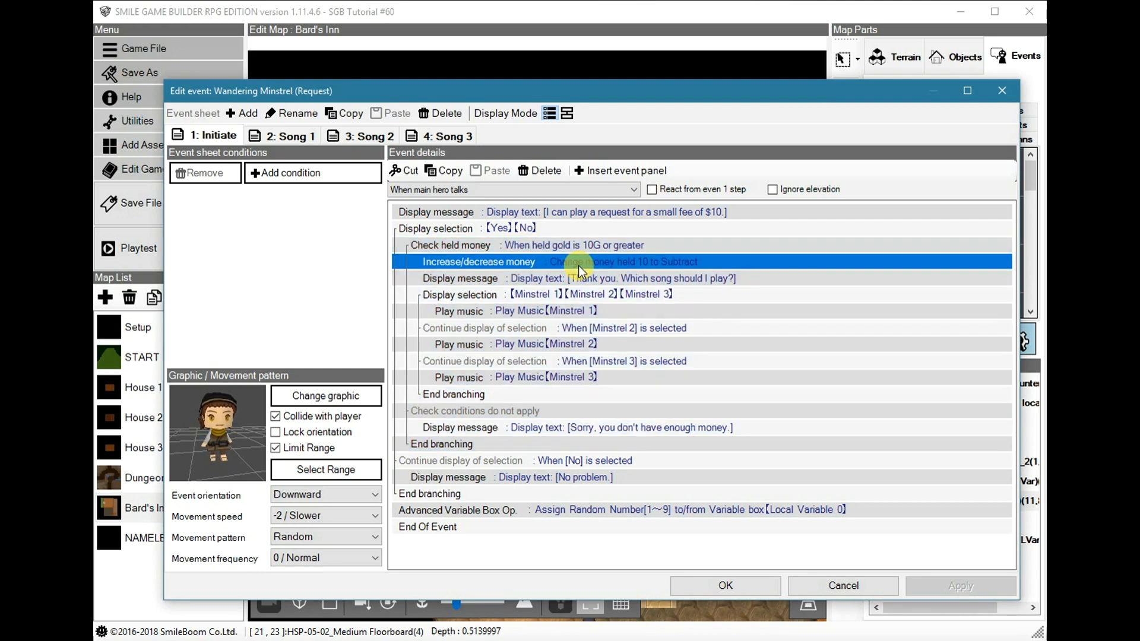
double_click(578, 265)
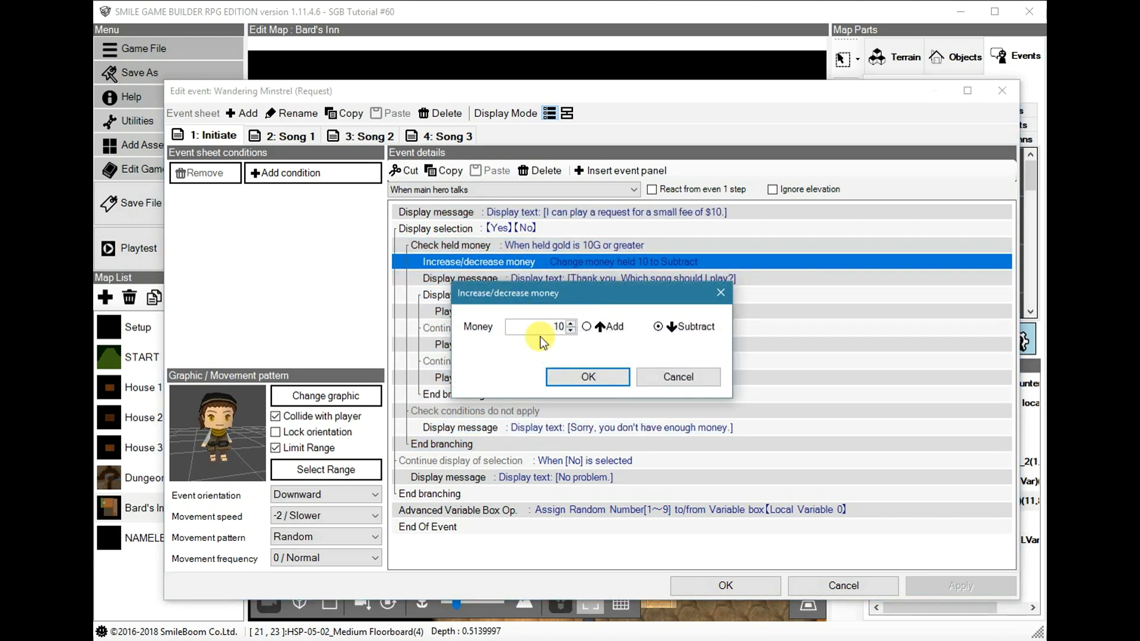
left_click(682, 378)
Examine the message asking which song to play and the selection branches that play Minstrel 1, Minstrel 2 and Minstrel 3.
left_click(583, 281)
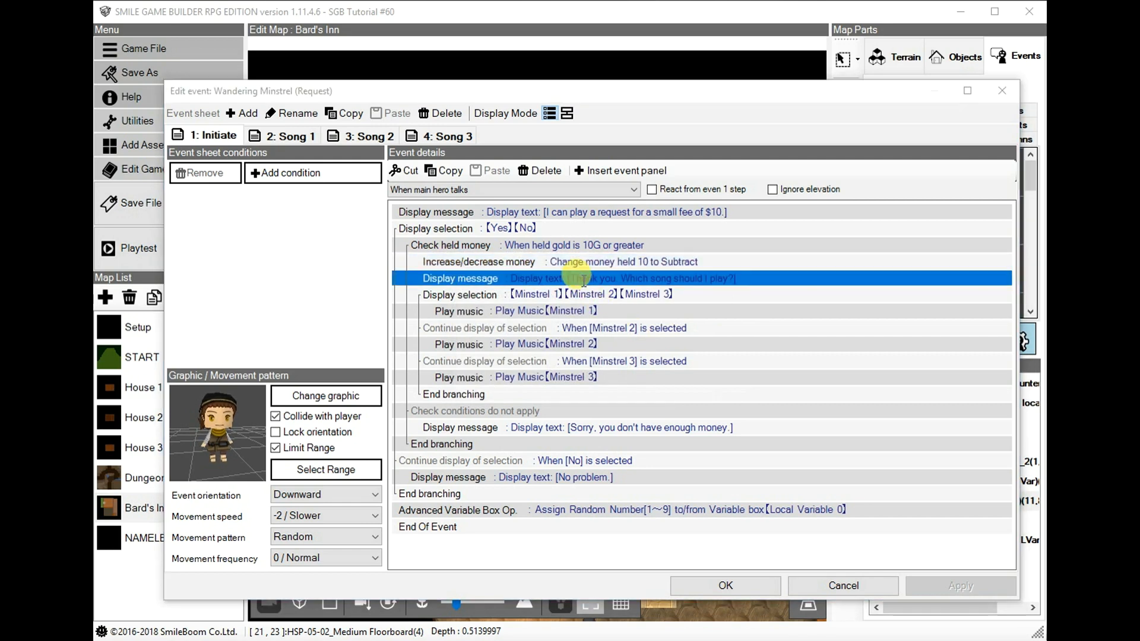
double_click(582, 280)
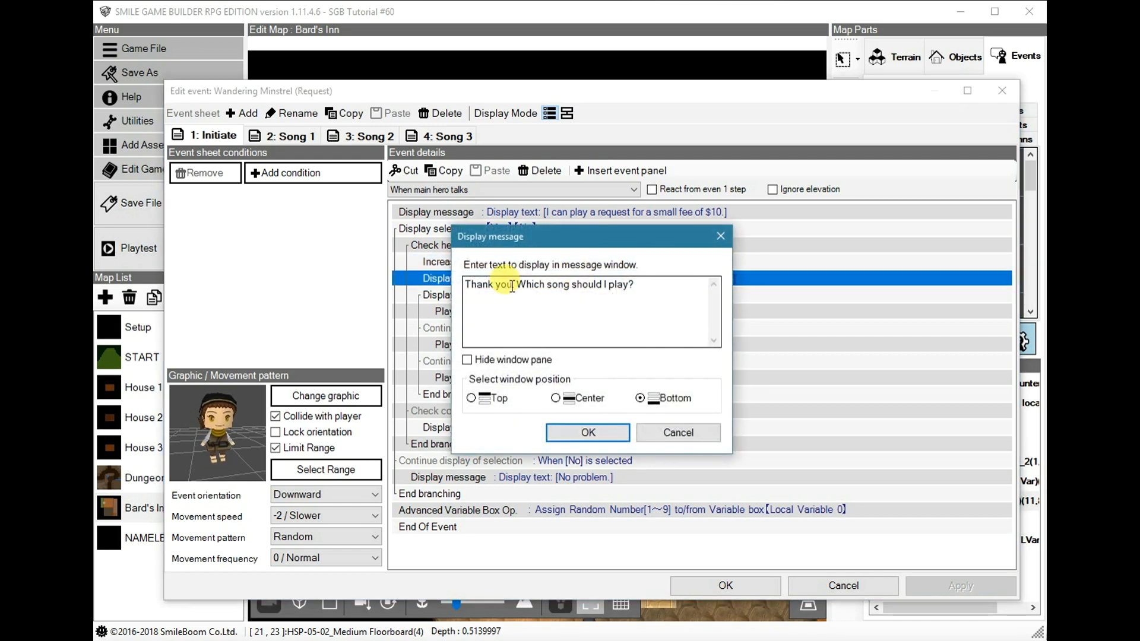
left_click(682, 432)
left_click(564, 295)
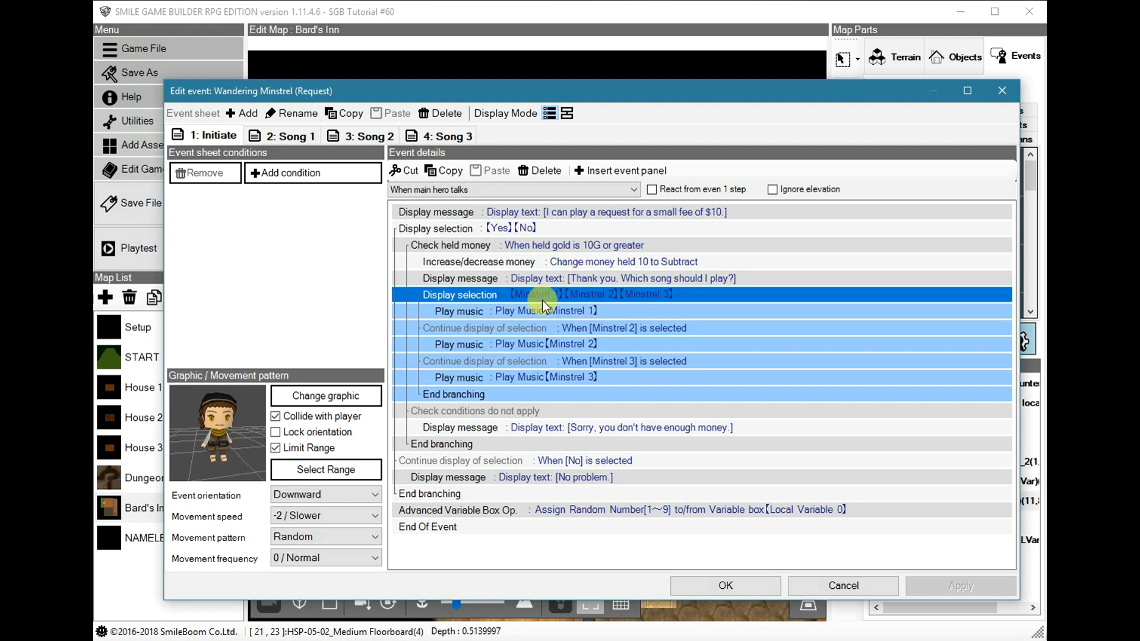
left_click(564, 311)
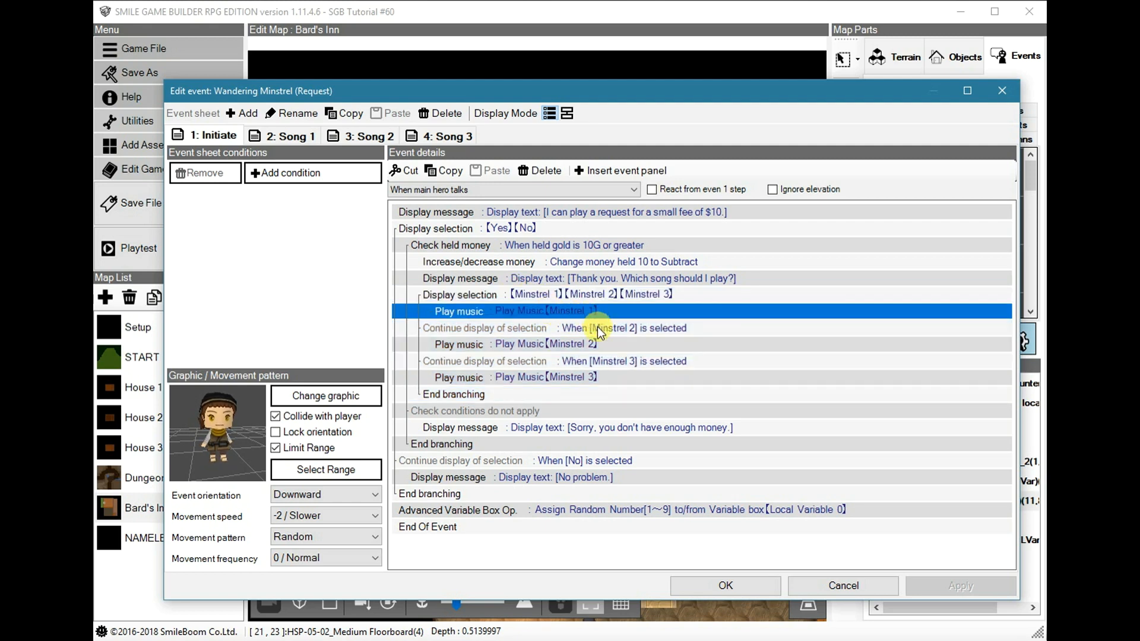
left_click(574, 330)
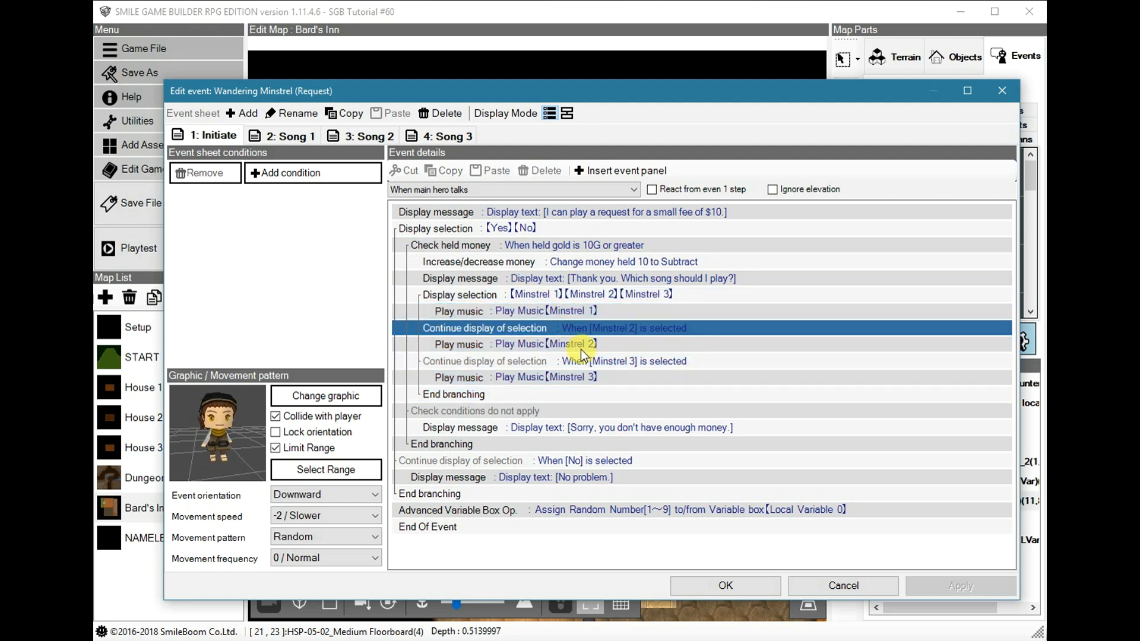
left_click(578, 348)
left_click(574, 364)
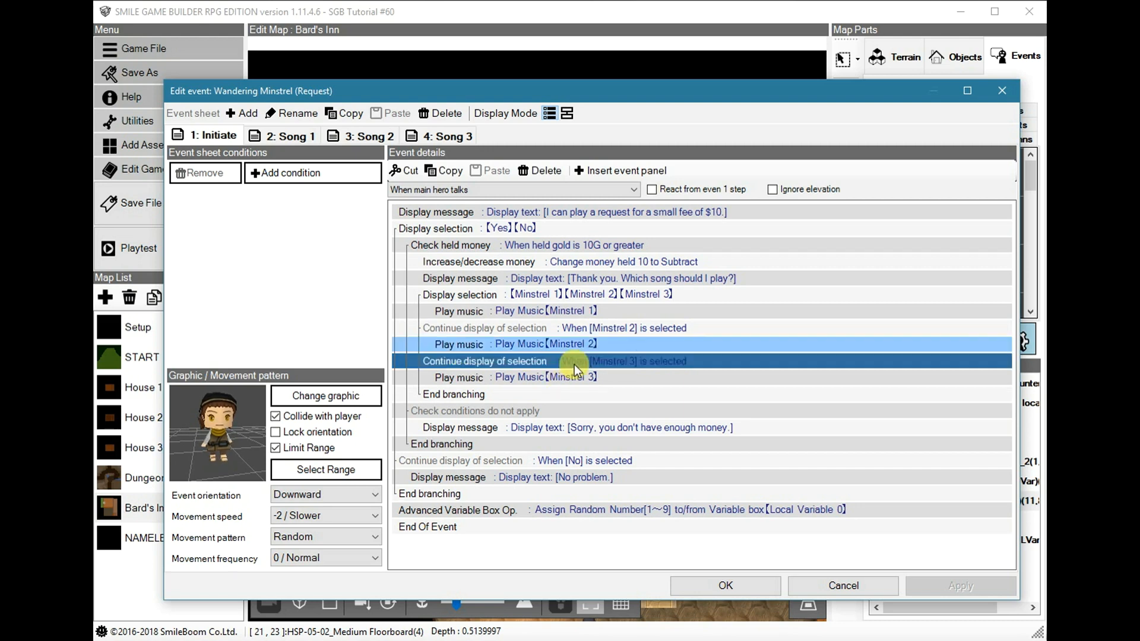
left_click(594, 376)
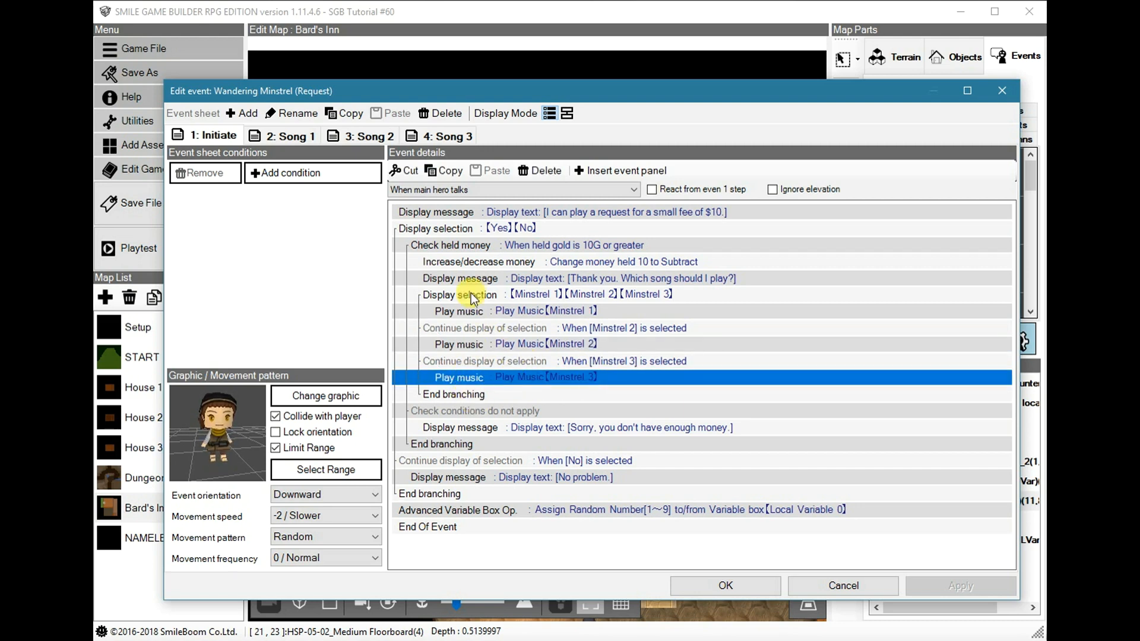
Review how the held-money check handles a player who cannot pay, including the message in its conditions-do-not-apply branch.
left_click(465, 261)
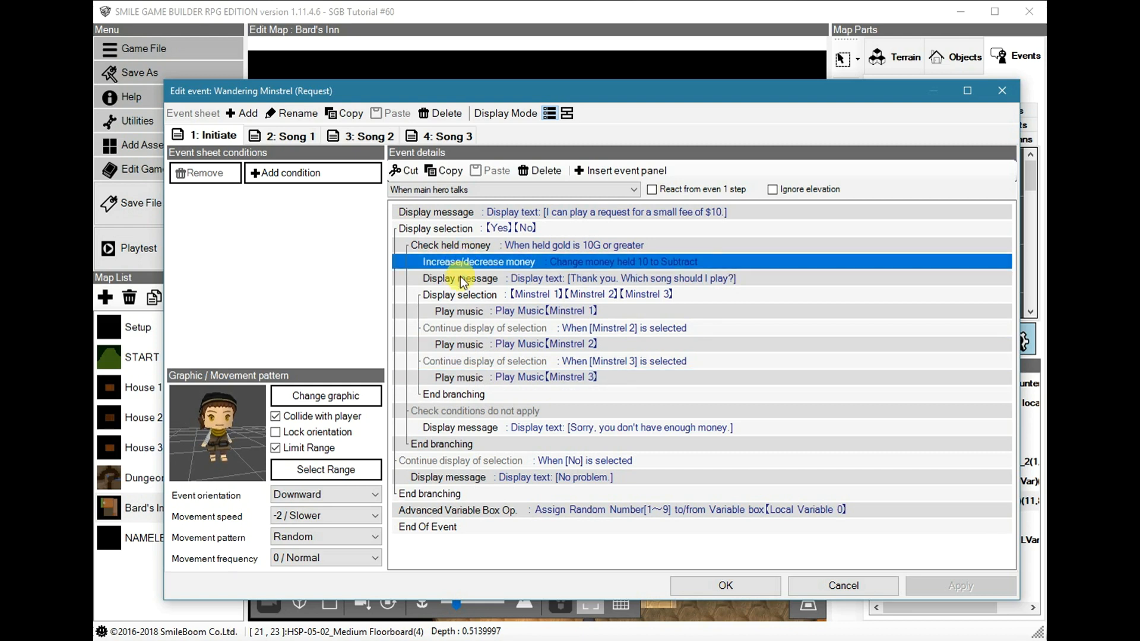
left_click(460, 276)
left_click(452, 246)
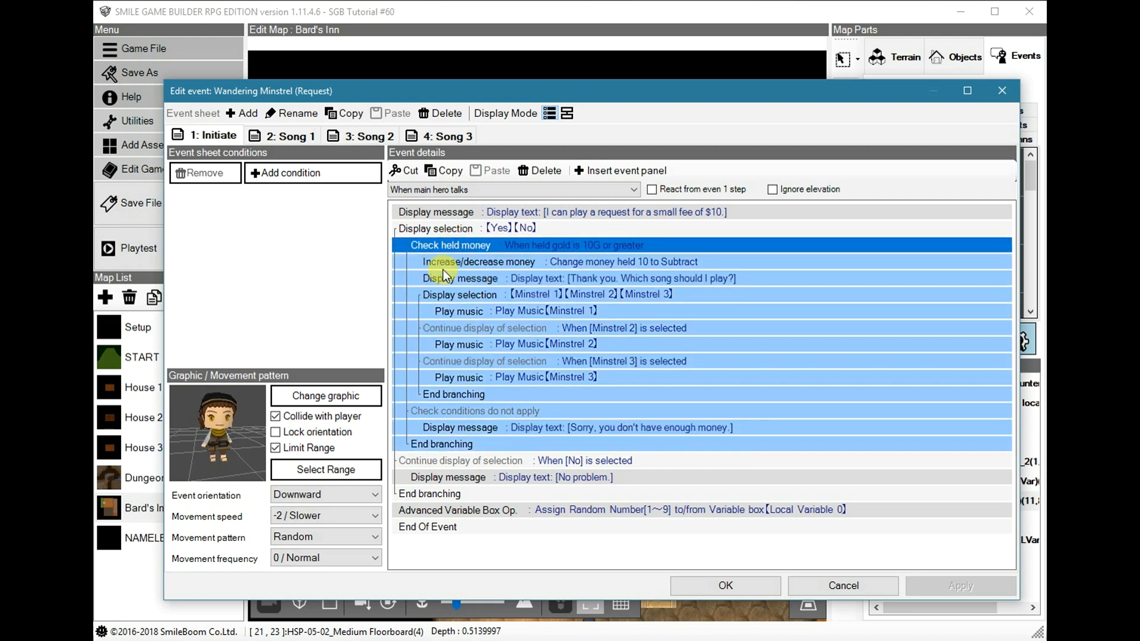
double_click(482, 431)
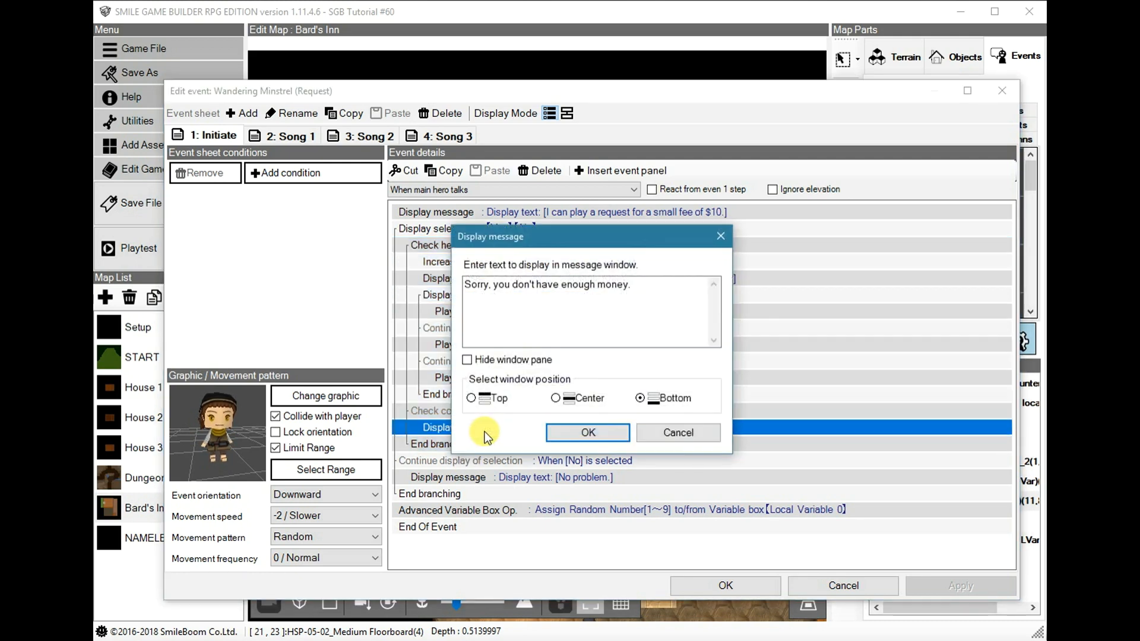
left_click(685, 431)
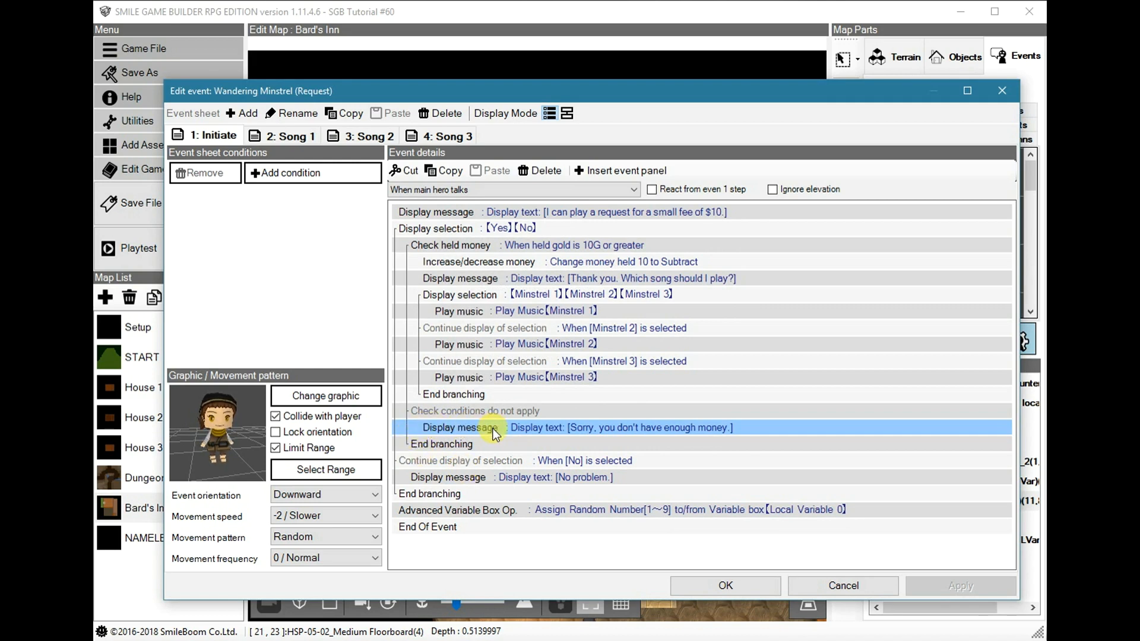
left_click(435, 512)
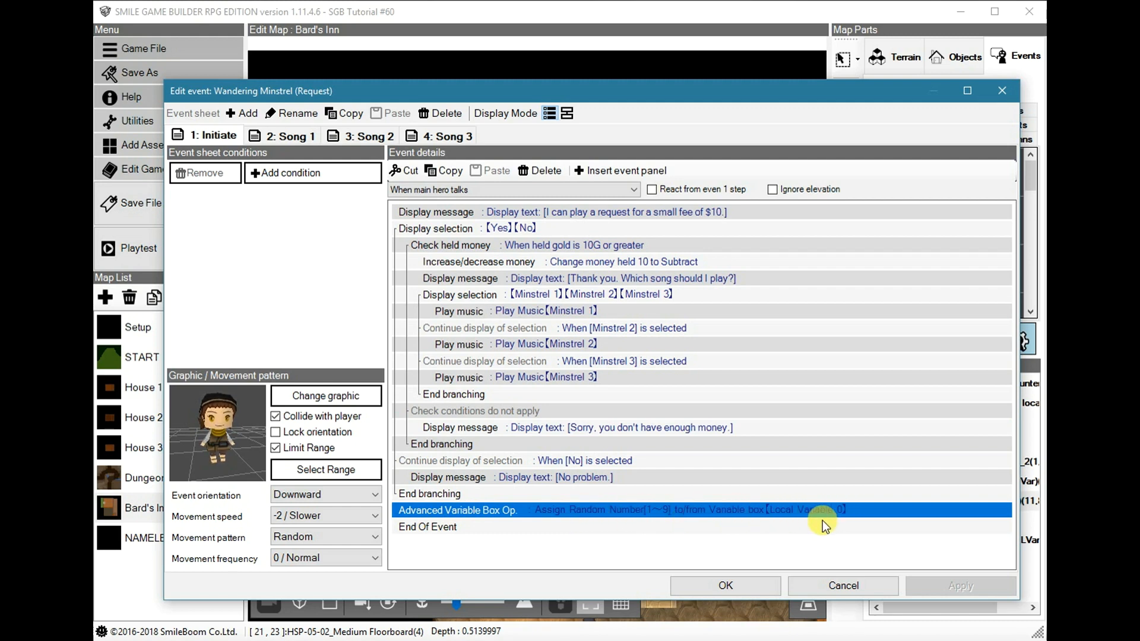
left_click(548, 425)
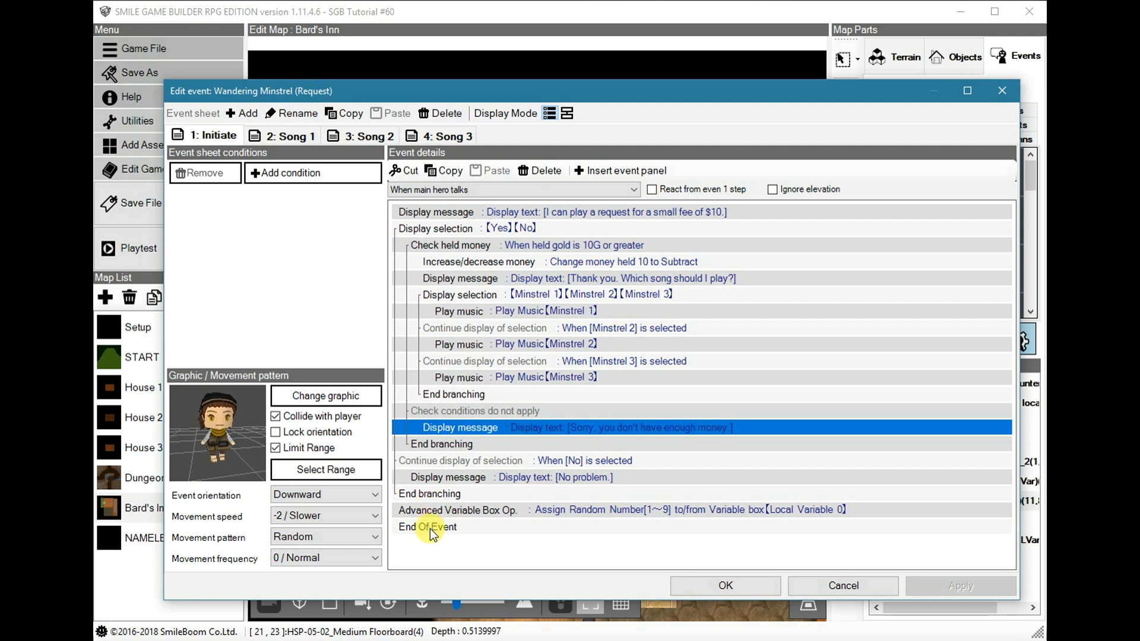
Trace the Yes/No selection's structure from its start to End branching, including the message in the No branch.
left_click(440, 491)
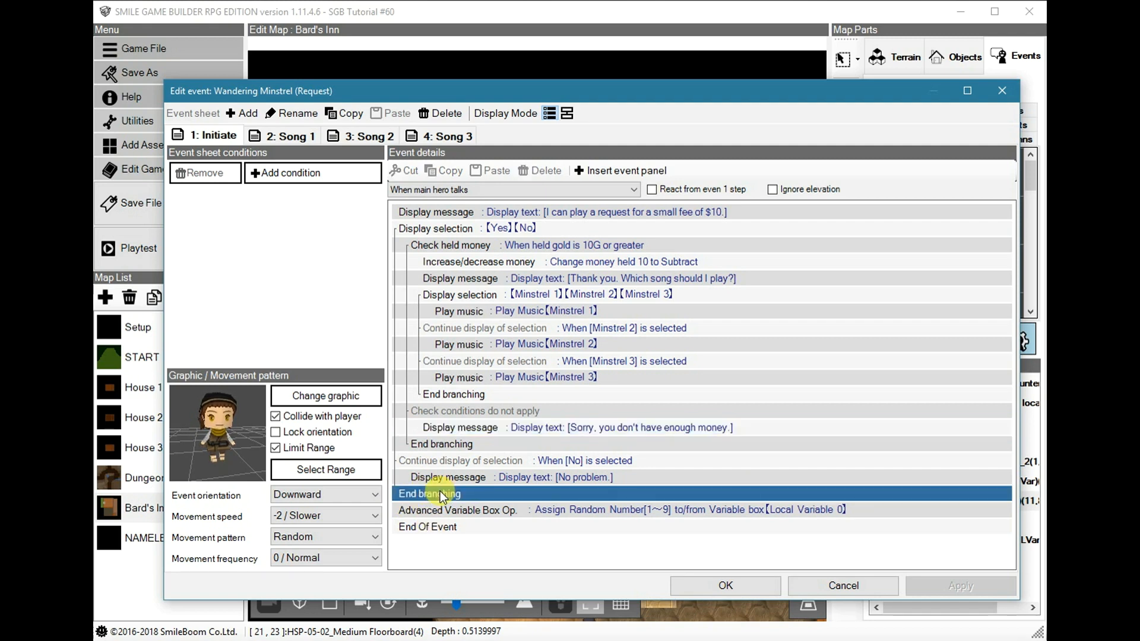
left_click(441, 230)
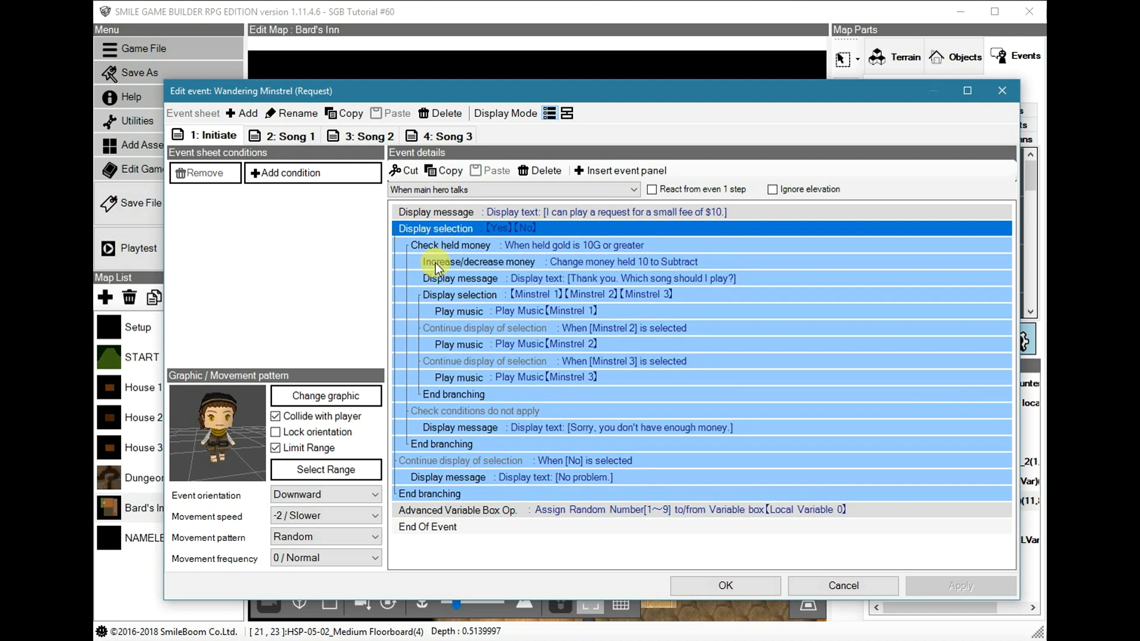
left_click(478, 460)
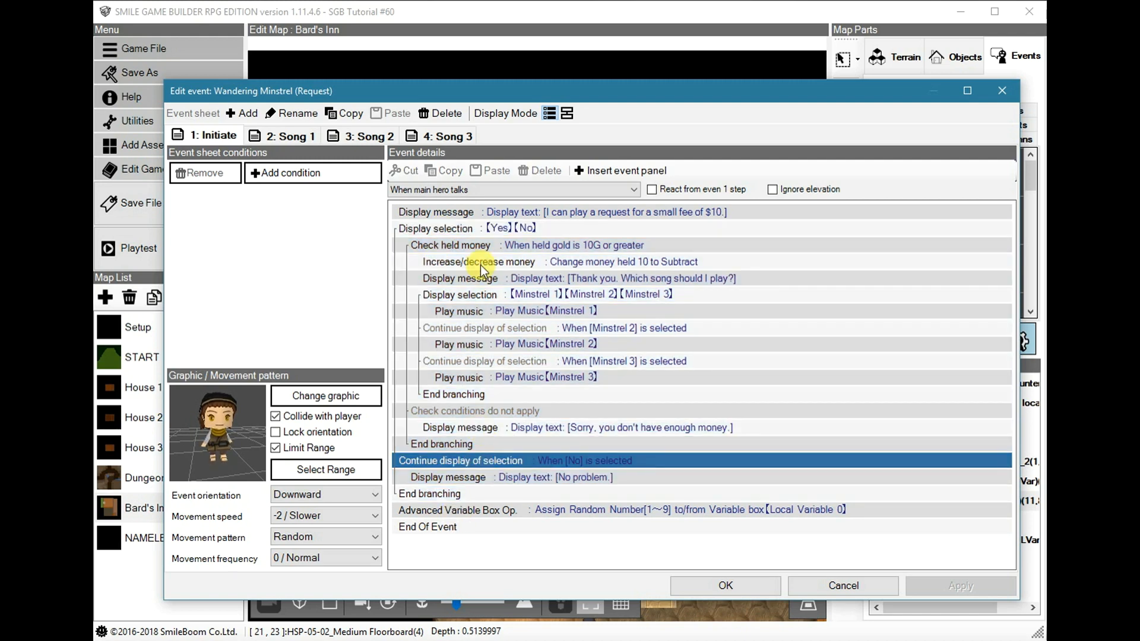
left_click(484, 230)
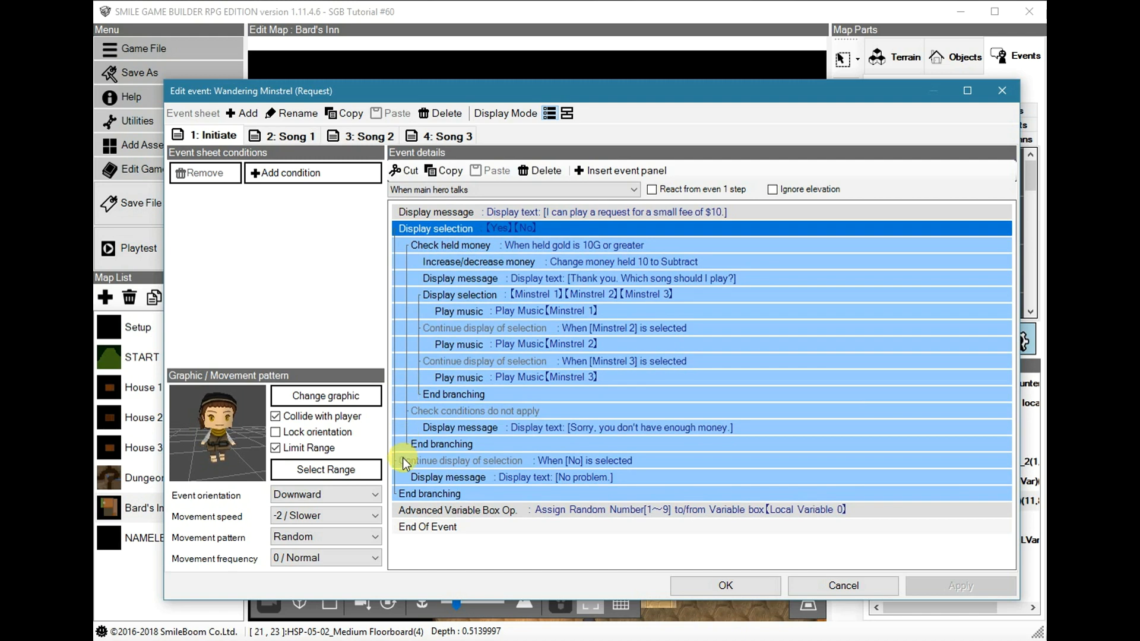
left_click(482, 460)
left_click(497, 478)
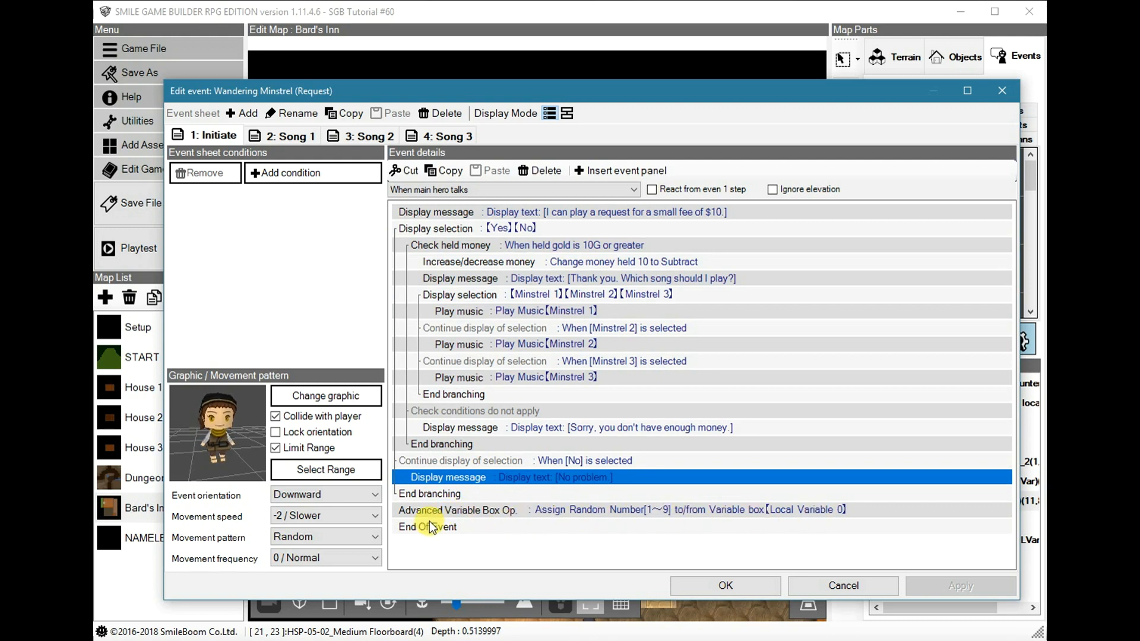
Compare the random number assignment to Local Variable 0 with the song sheets' conditions and commands, and return to the Initiate sheet.
left_click(627, 514)
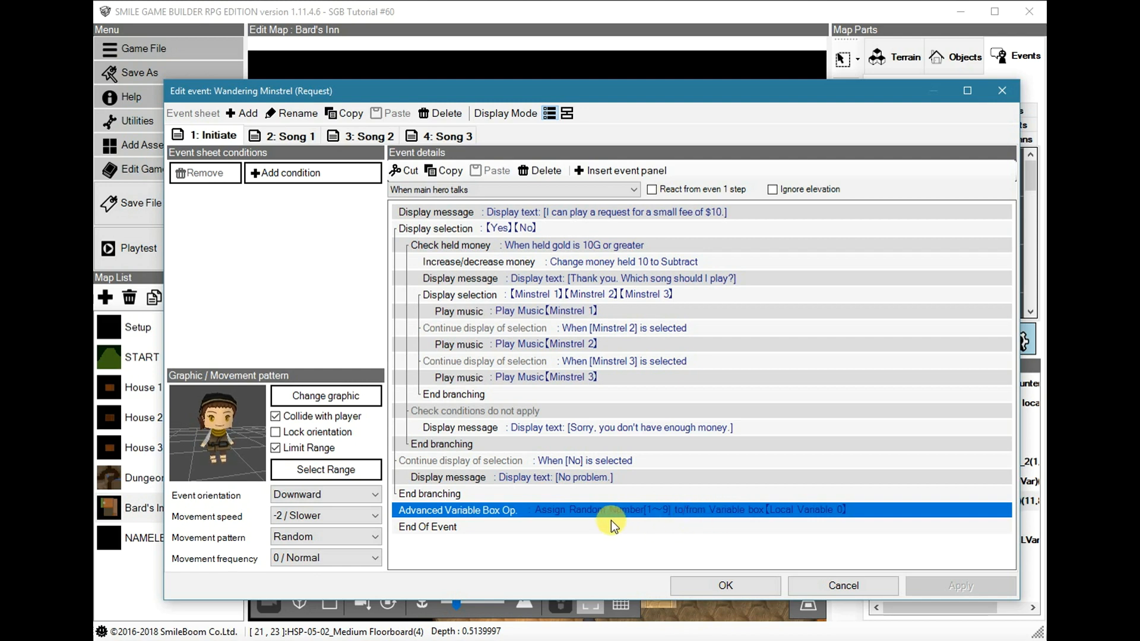
left_click(293, 137)
left_click(369, 135)
left_click(458, 138)
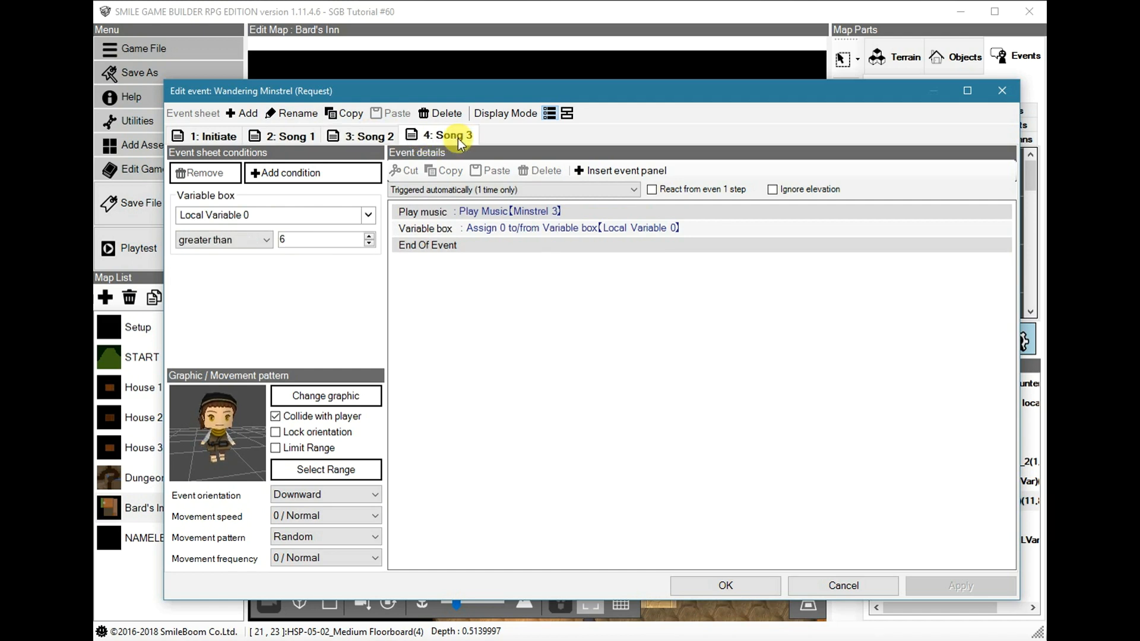
left_click(493, 231)
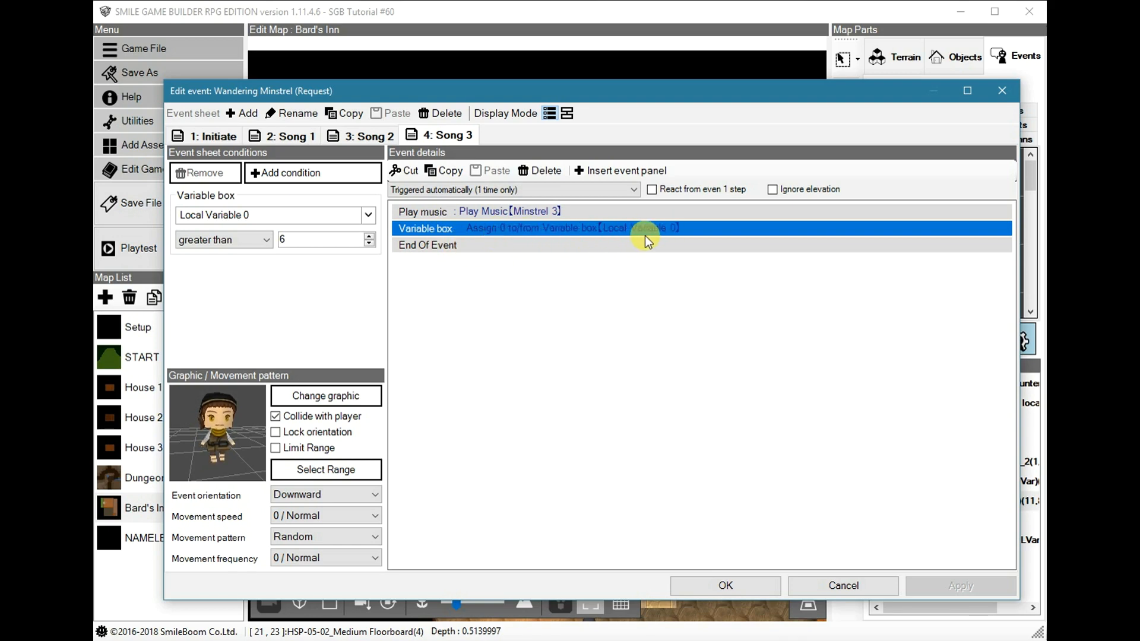
left_click(372, 138)
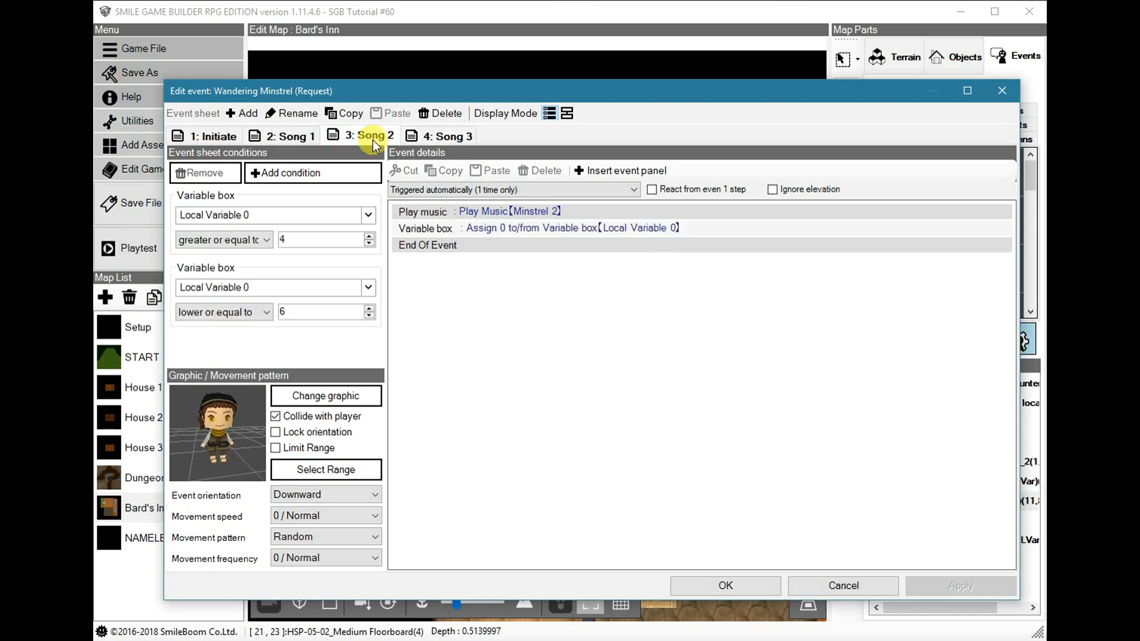
left_click(209, 135)
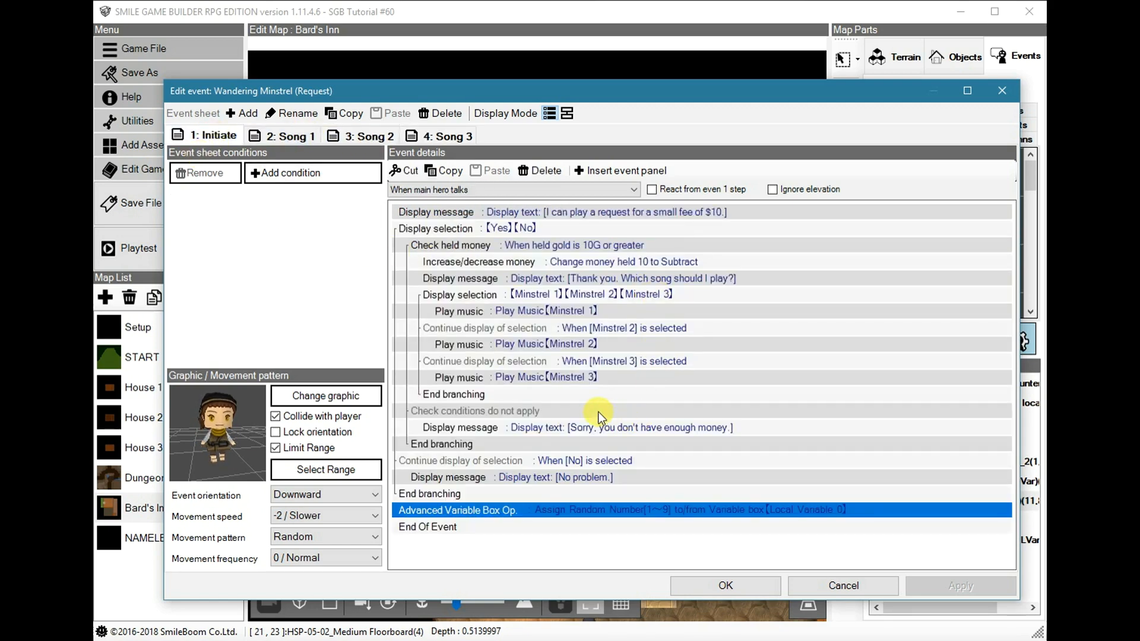
Try an event switch condition using Local Switch set to On for the Initiate sheet, and remove it.
left_click(281, 175)
left_click(279, 192)
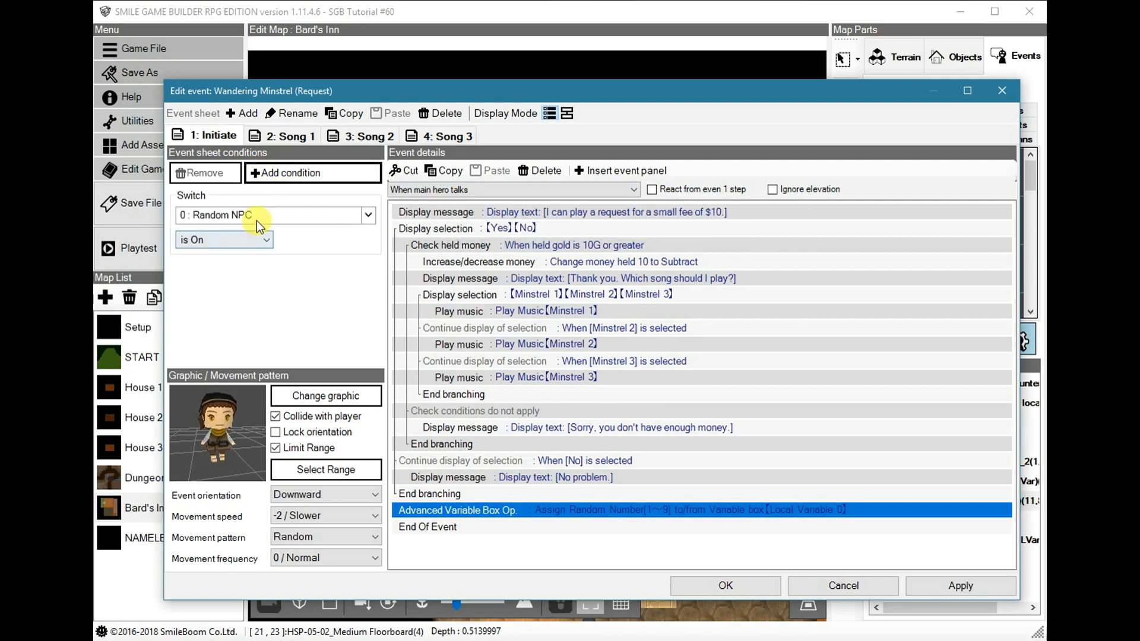
left_click(270, 216)
left_click(280, 263)
left_click(246, 301)
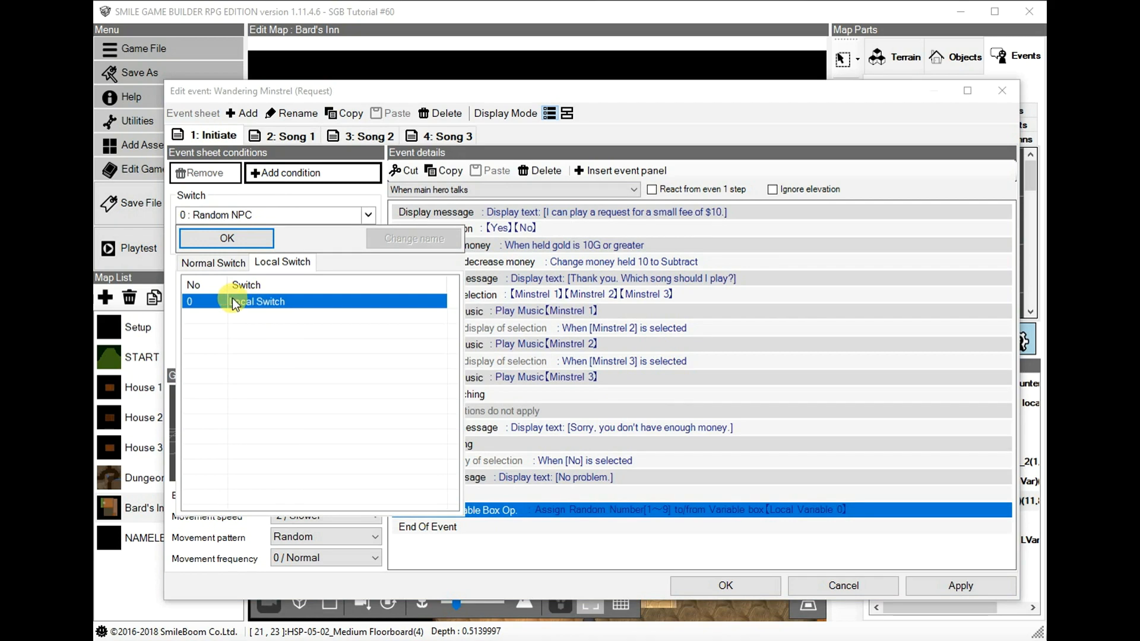
left_click(229, 241)
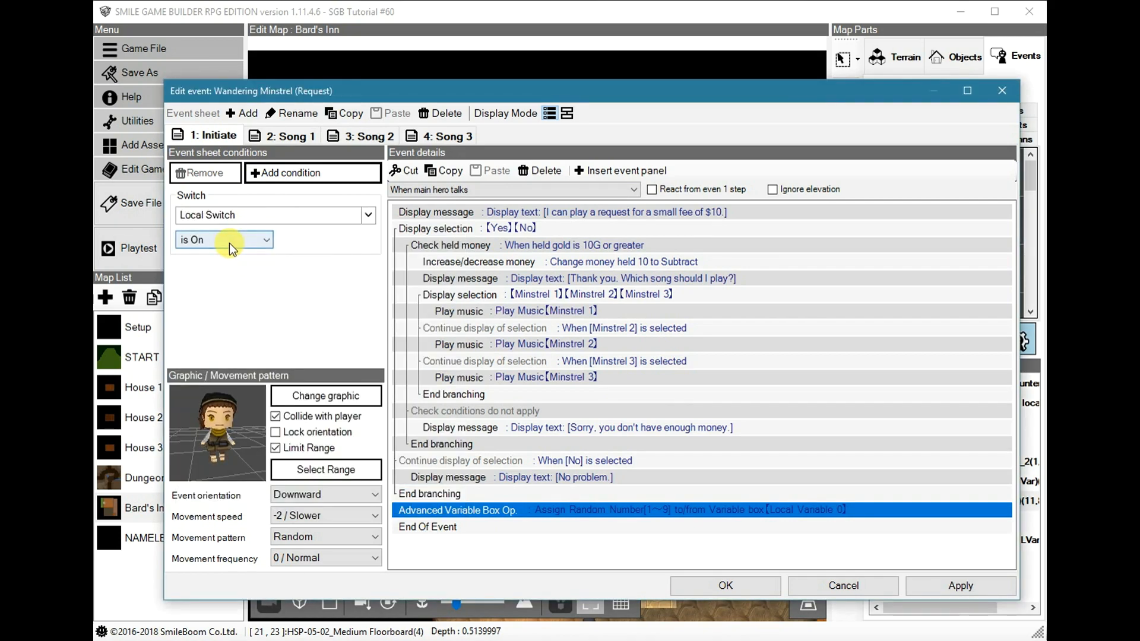
left_click(254, 212)
left_click(251, 200)
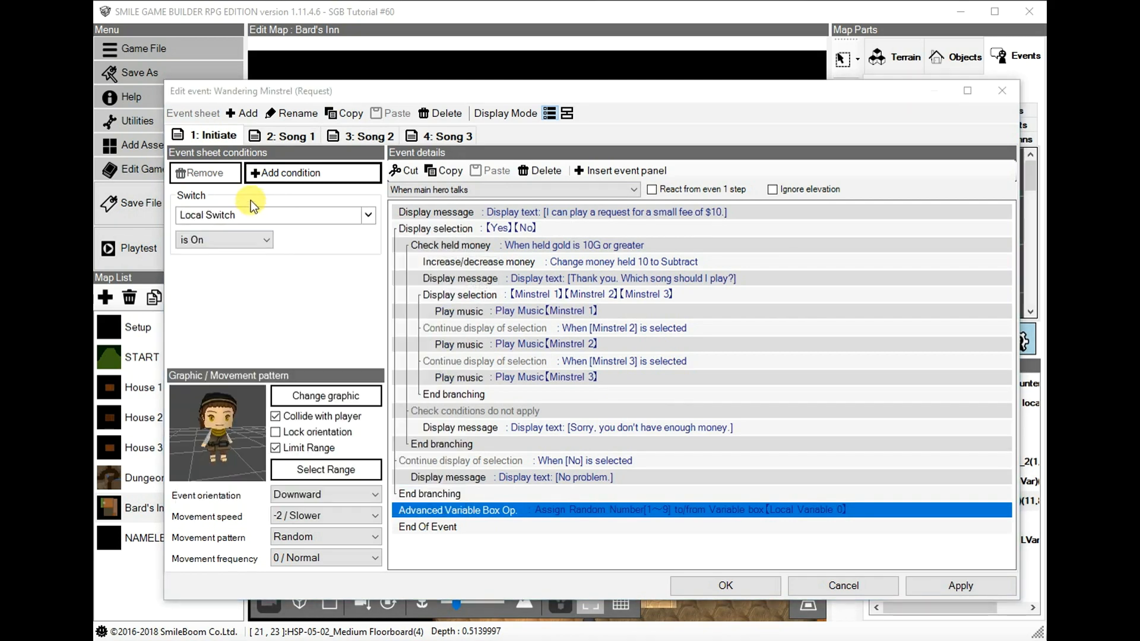
left_click(203, 190)
left_click(205, 177)
Try a variable box condition requiring Local Variable 0 to equal 0 on the Initiate sheet, and remove it.
left_click(291, 170)
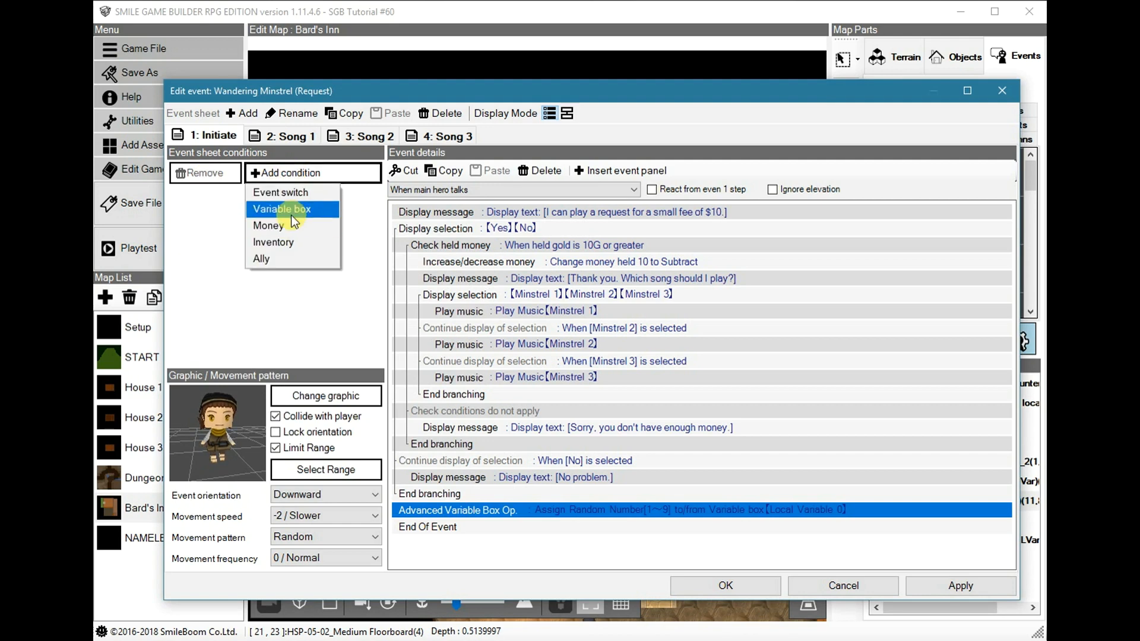
left_click(280, 210)
left_click(255, 217)
left_click(275, 261)
left_click(244, 302)
left_click(235, 239)
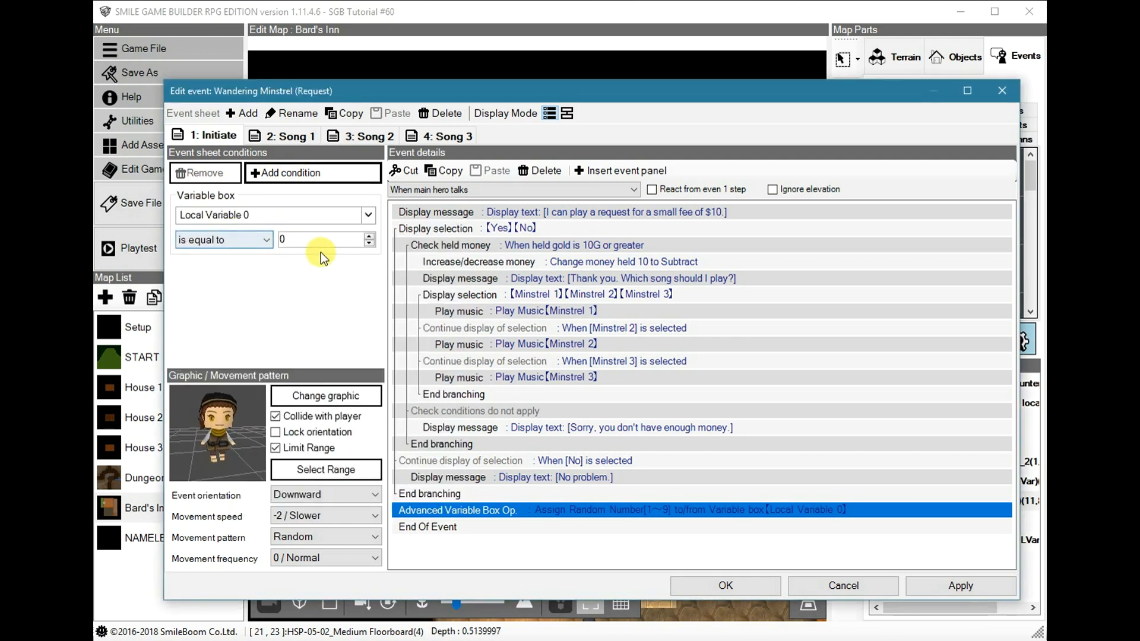
left_click(214, 197)
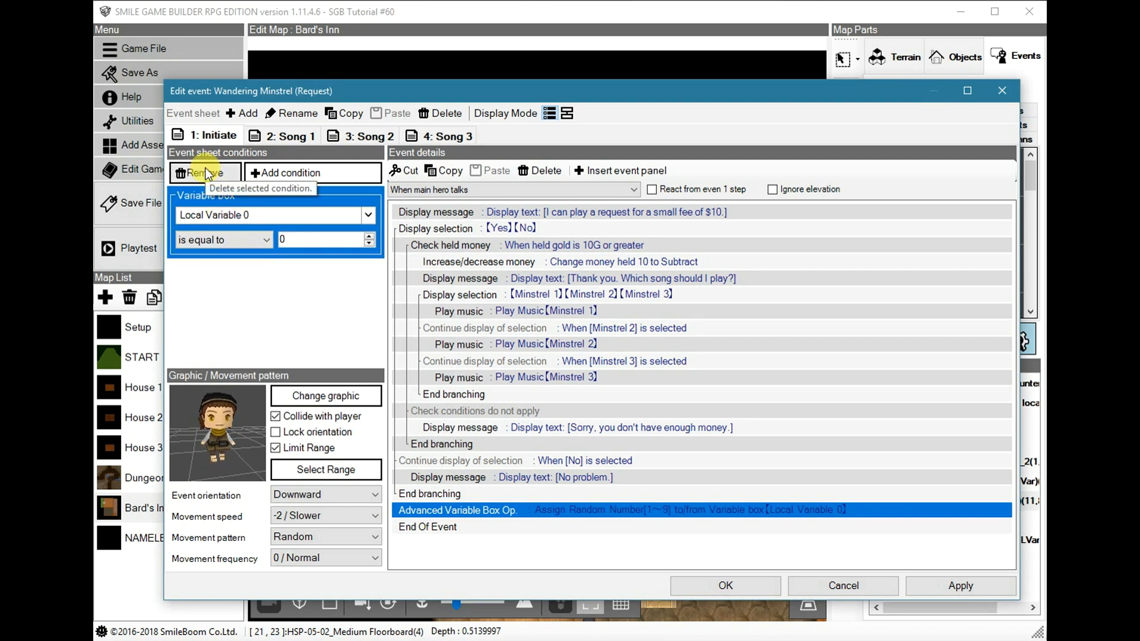
left_click(206, 172)
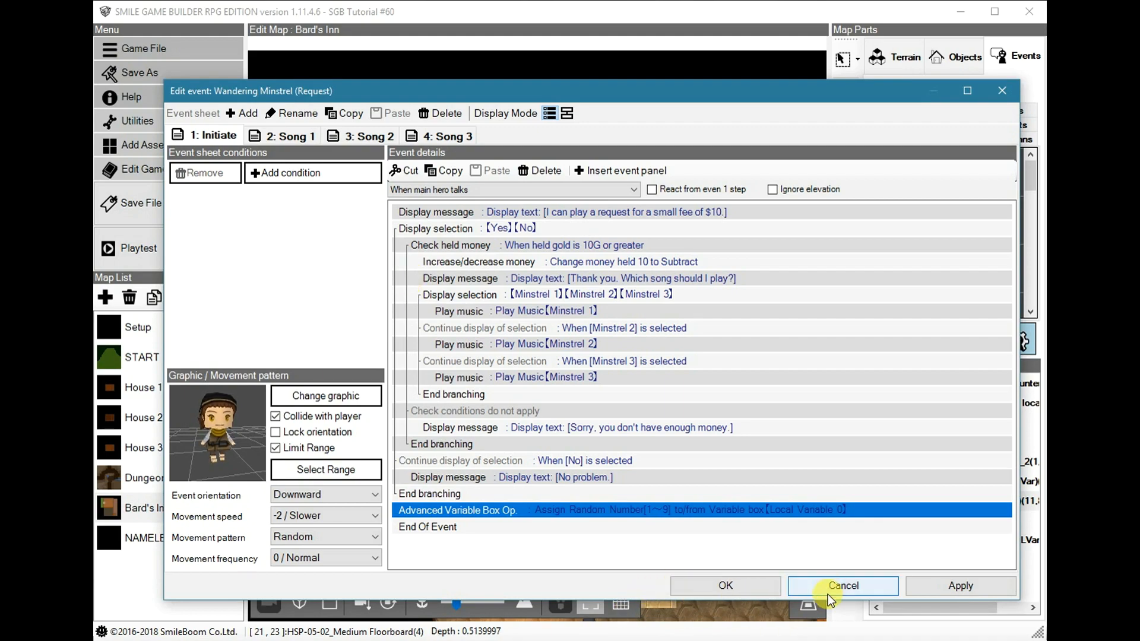
Close the Wandering Minstrel (Request) event without saving changes and start a playtest in a conveniently placed window.
left_click(859, 588)
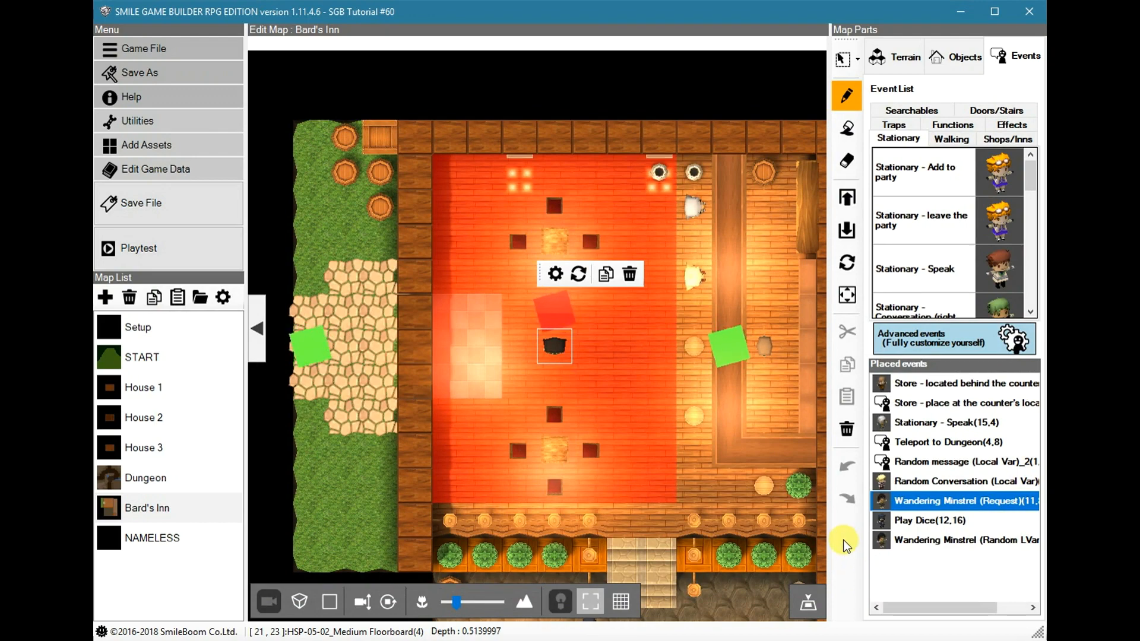
left_click(162, 249)
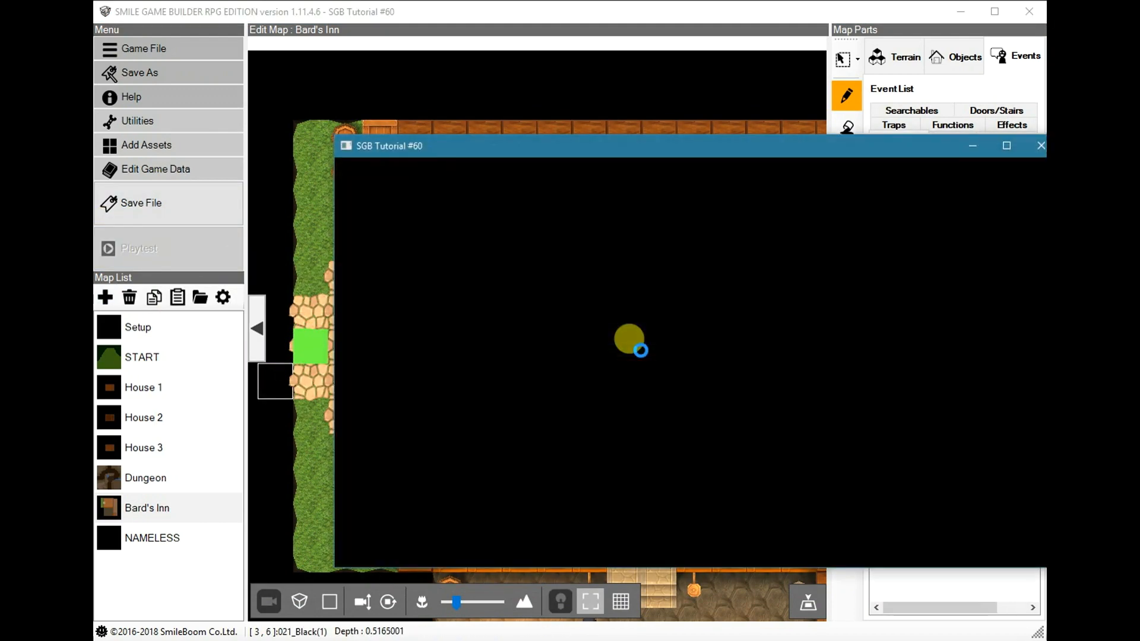
left_click_drag(753, 146, 604, 137)
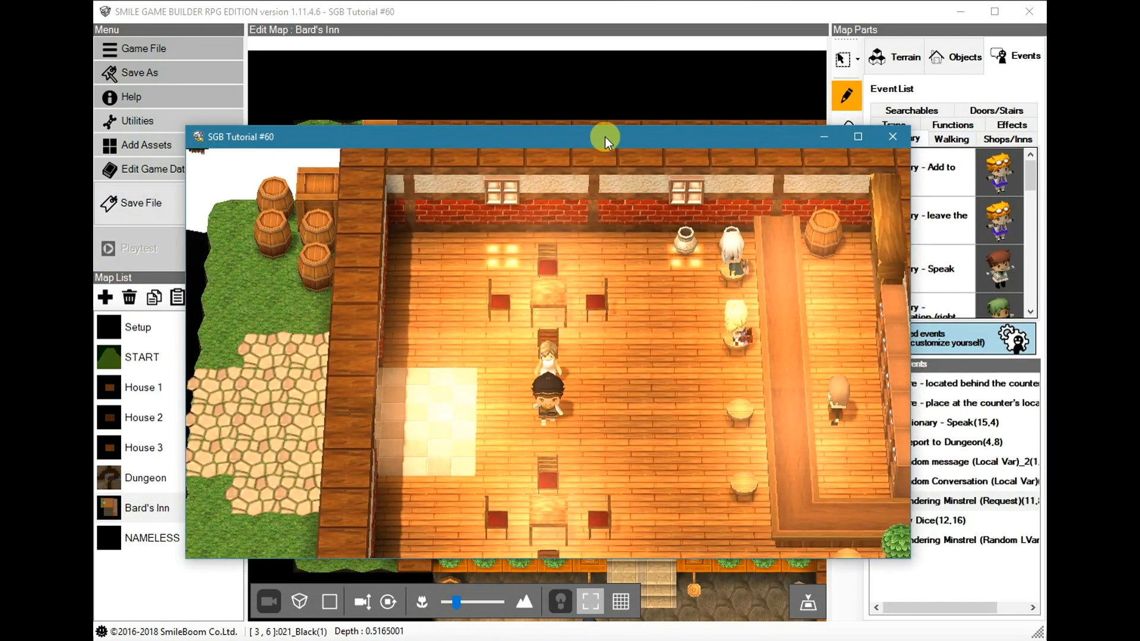
Walk up to the wandering minstrel in the playtest, accept the $10 fee, and request the Minstrel 2 song.
key("Return")
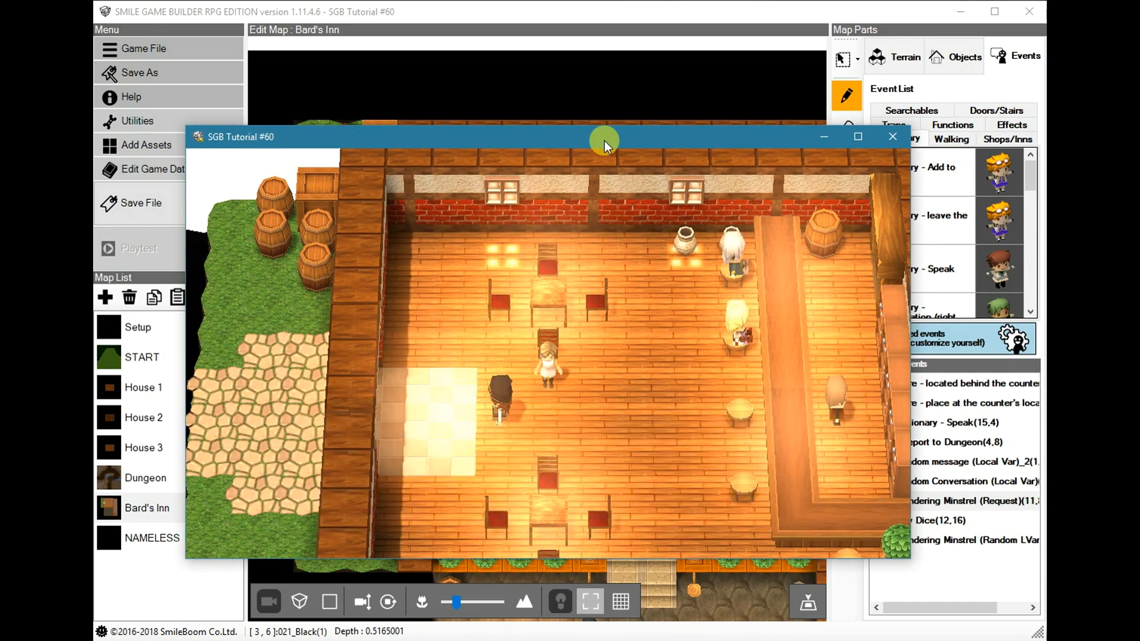
key("Down")
key("Left")
key("Up")
key("Return")
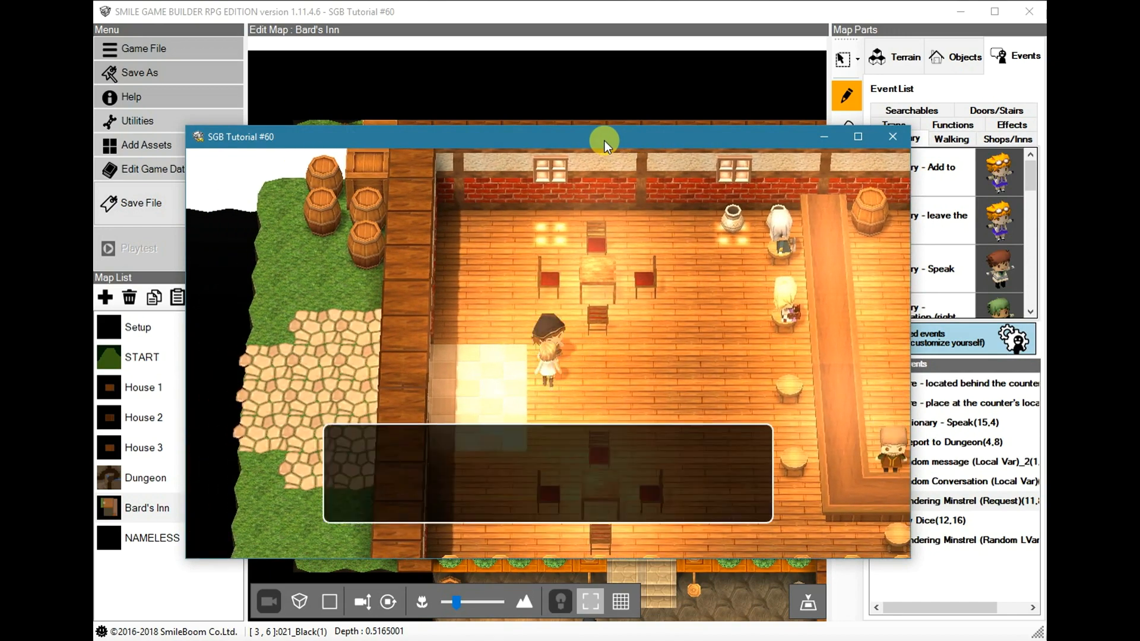
key("Return")
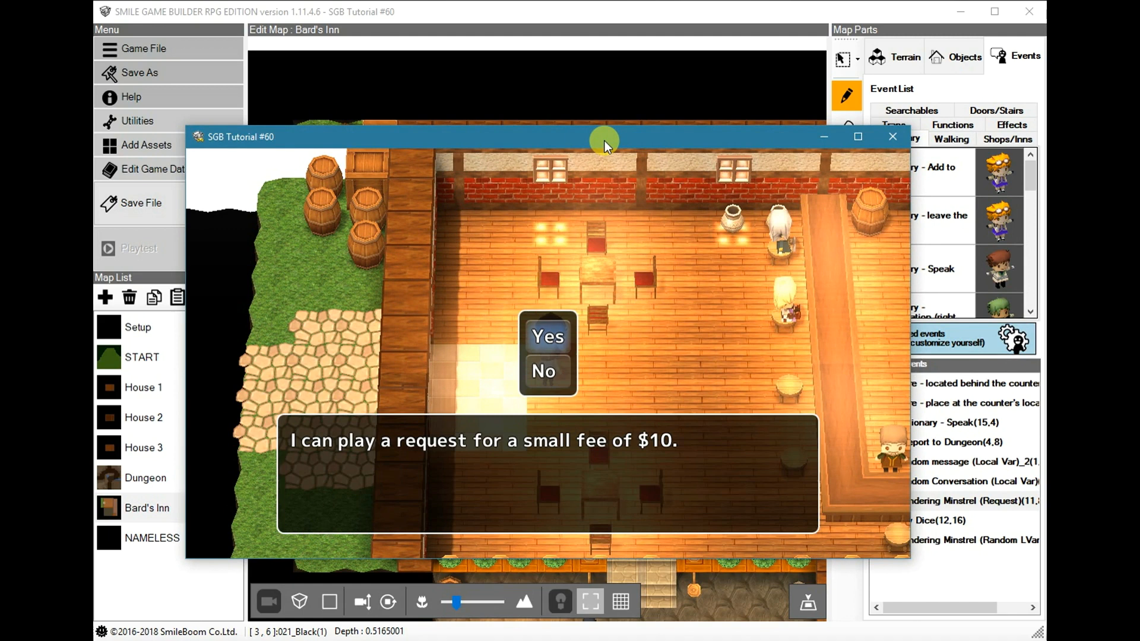
key("Return")
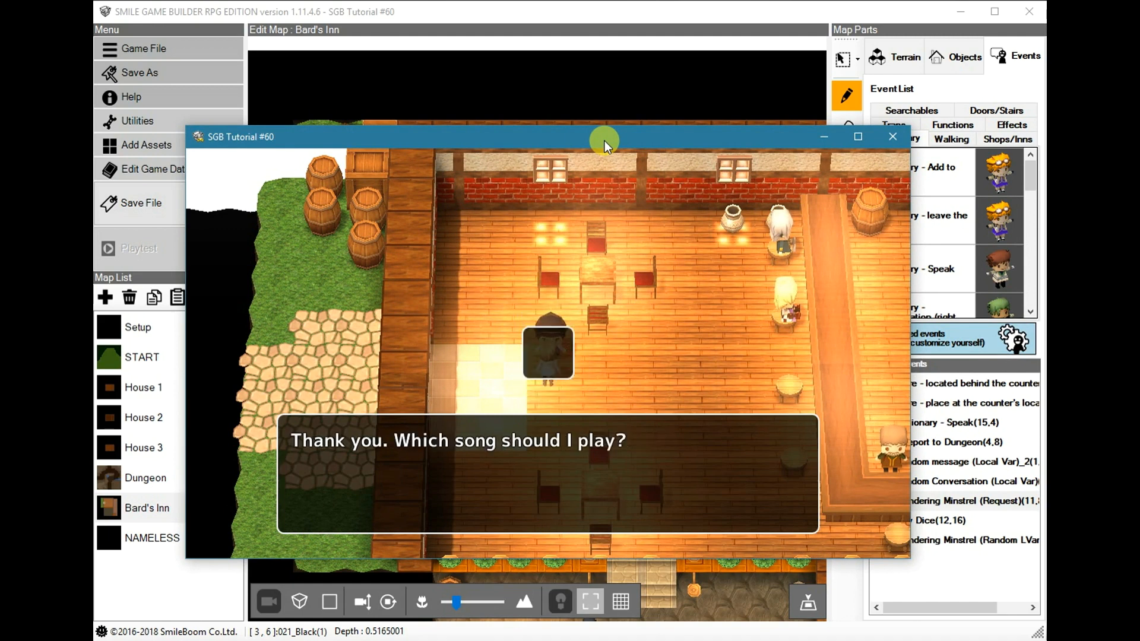
key("Down")
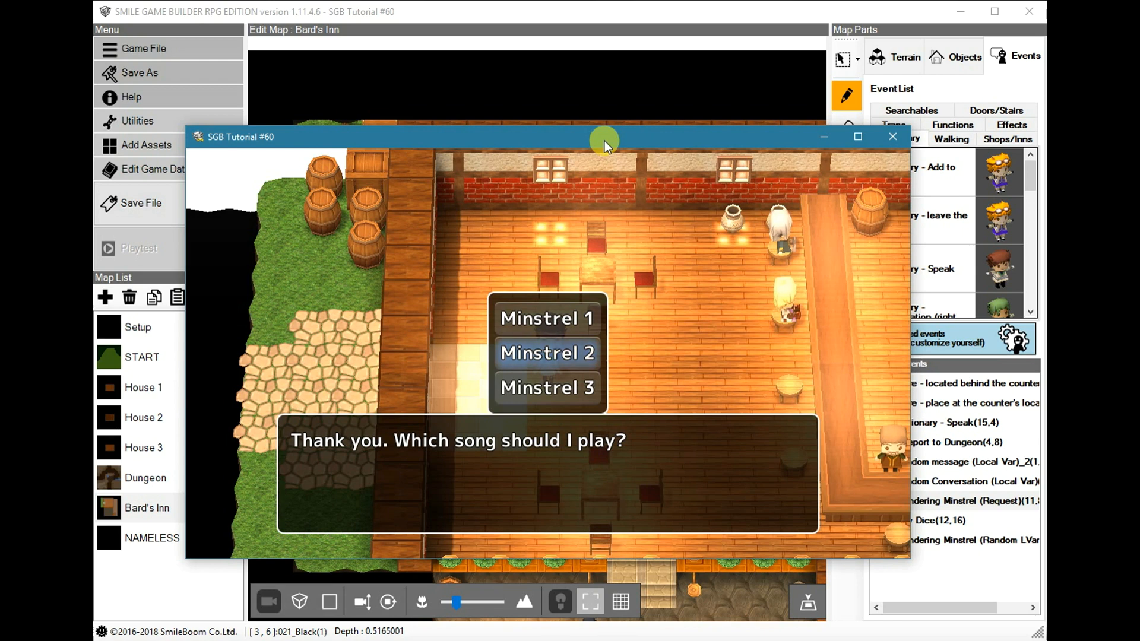
key("Return")
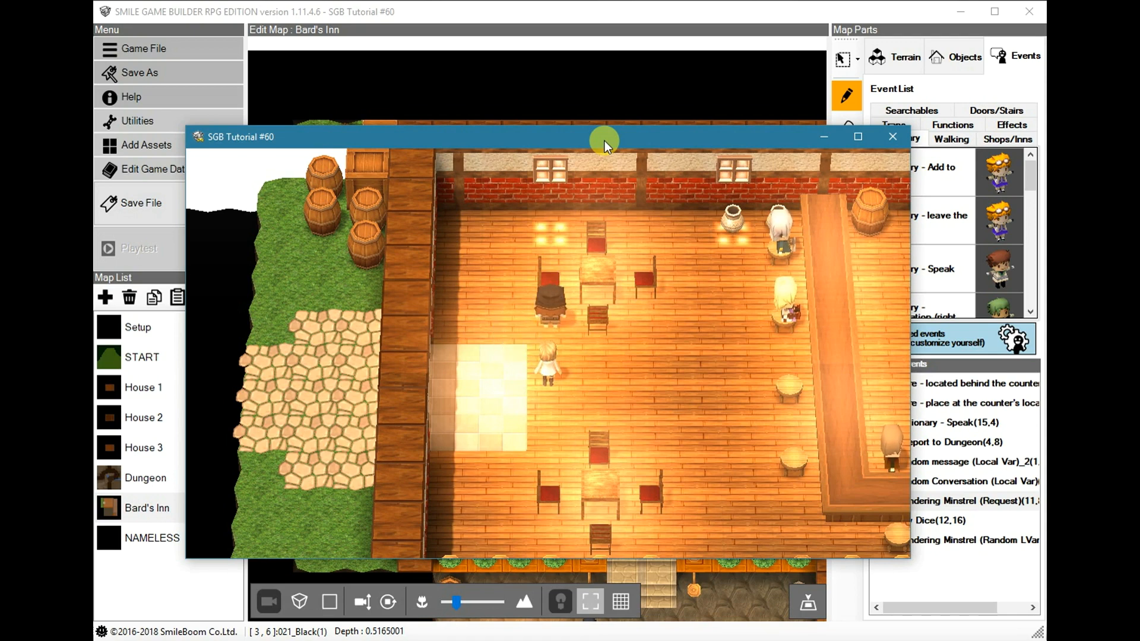
Follow the minstrel, talk to him again, and answer the song request offer through to the end of the dialogue.
key("Up")
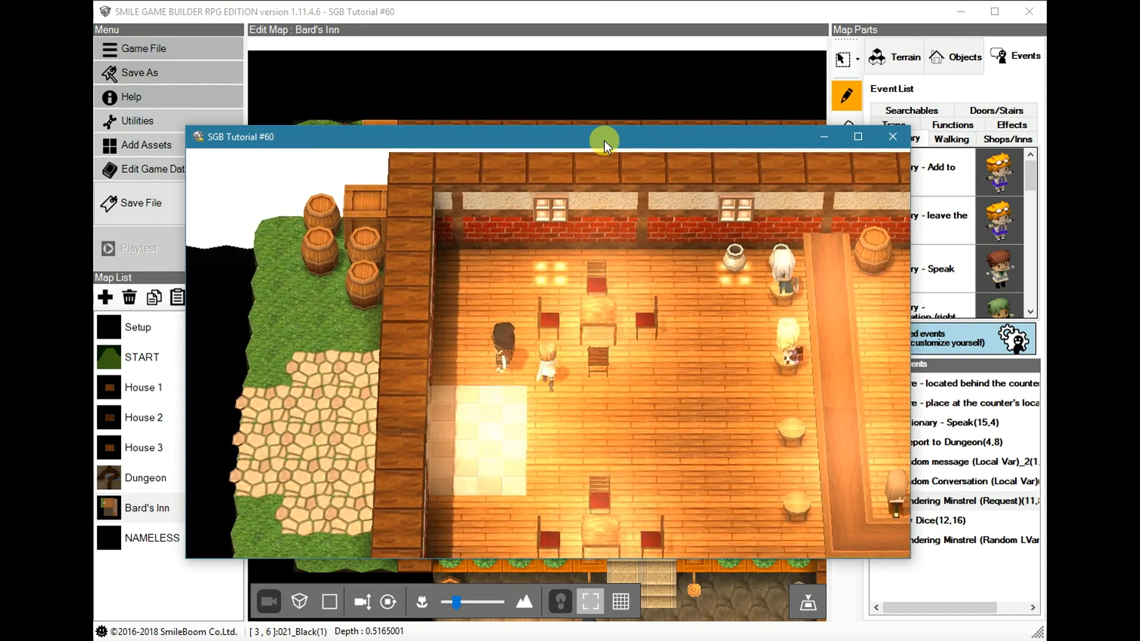
key("Left")
key("Down")
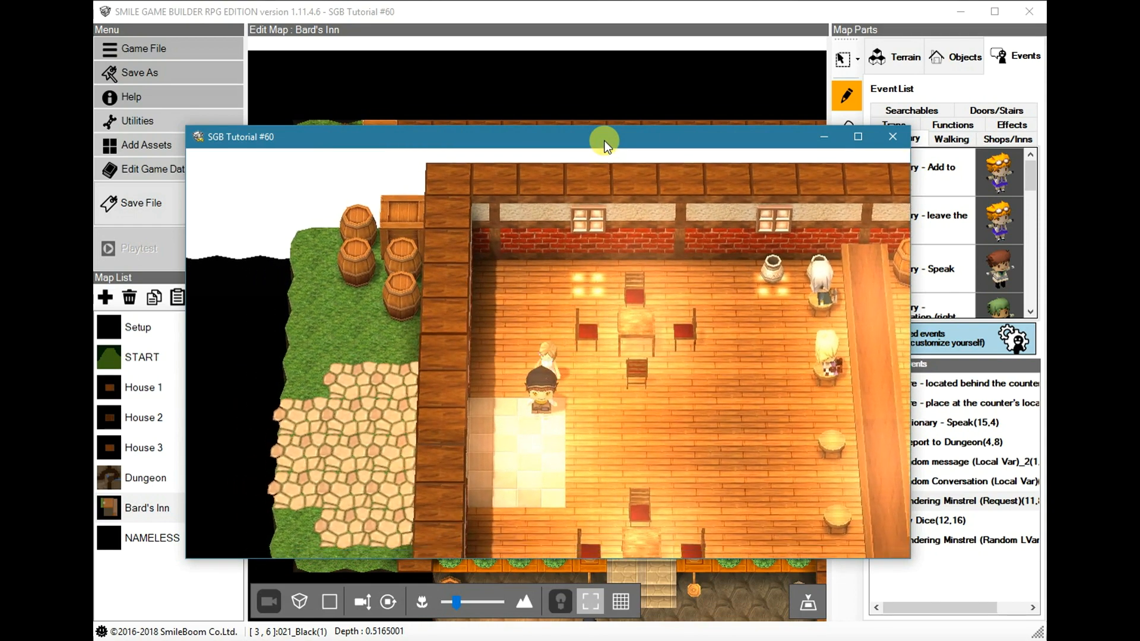
key("Down")
key("Return")
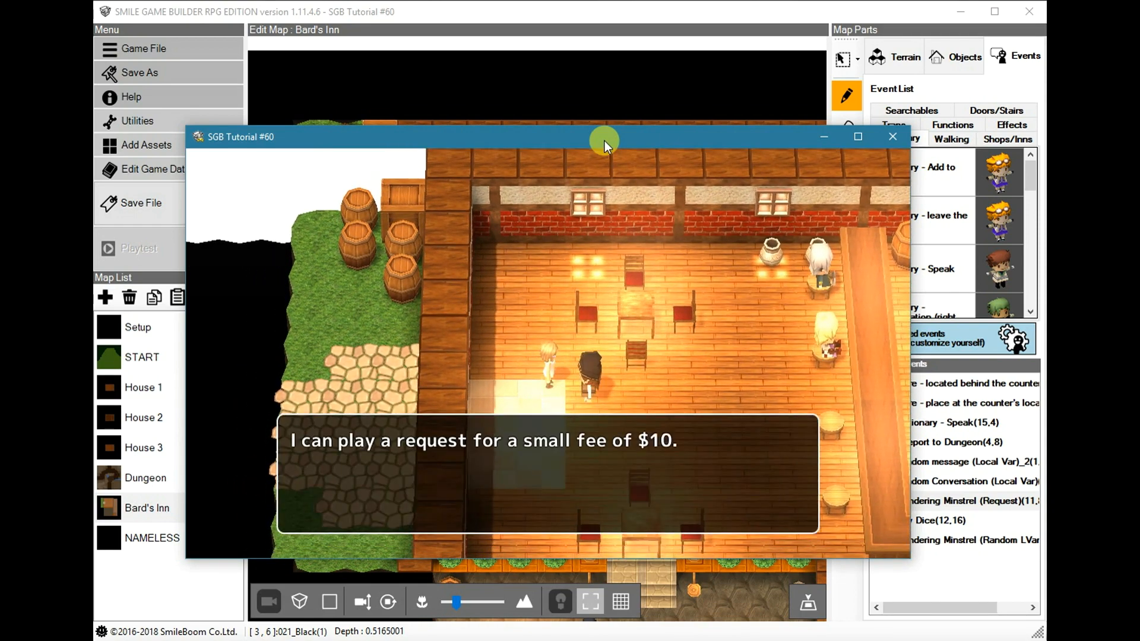
key("Down")
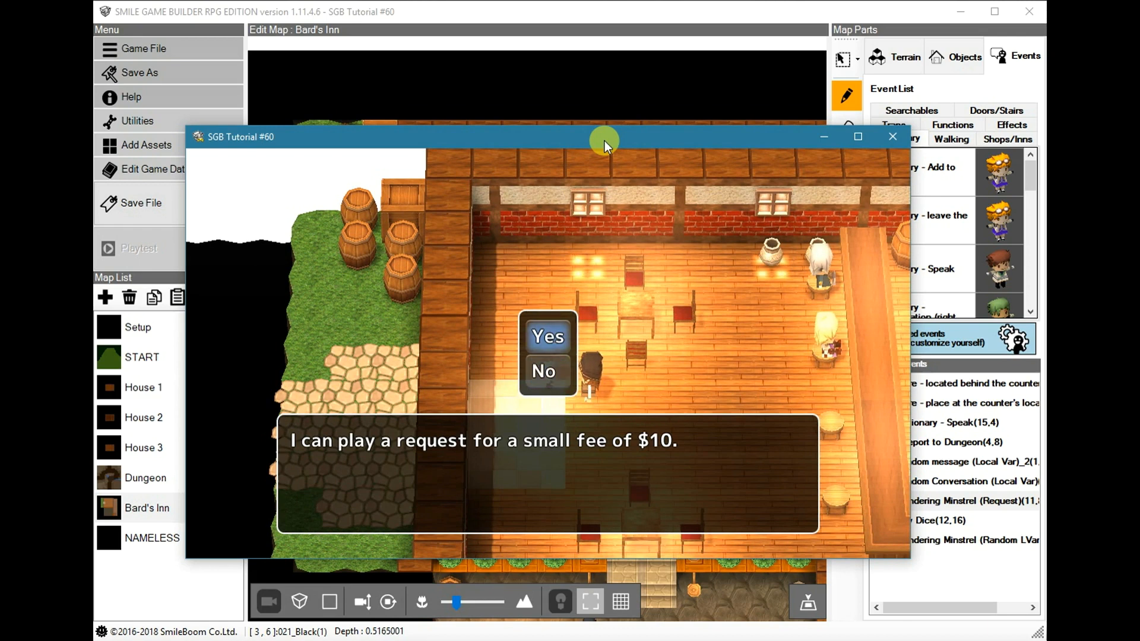
key("Return")
key("Up")
key("Return")
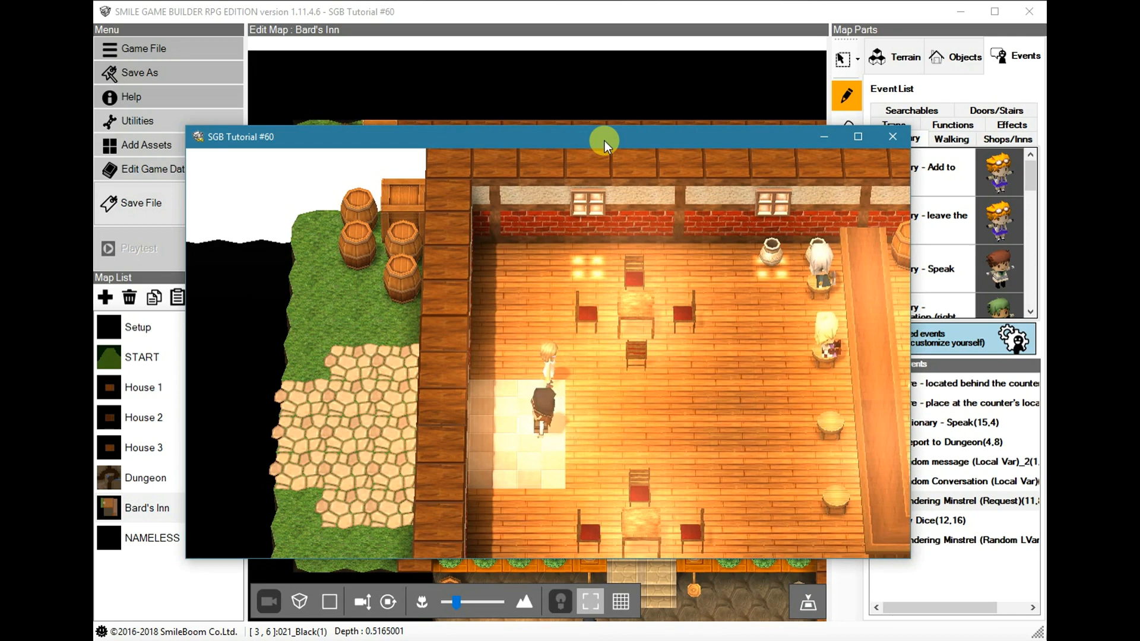
Walk around to the minstrel's new position, talk to him, and accept the $10 song request to test it again.
key("Down")
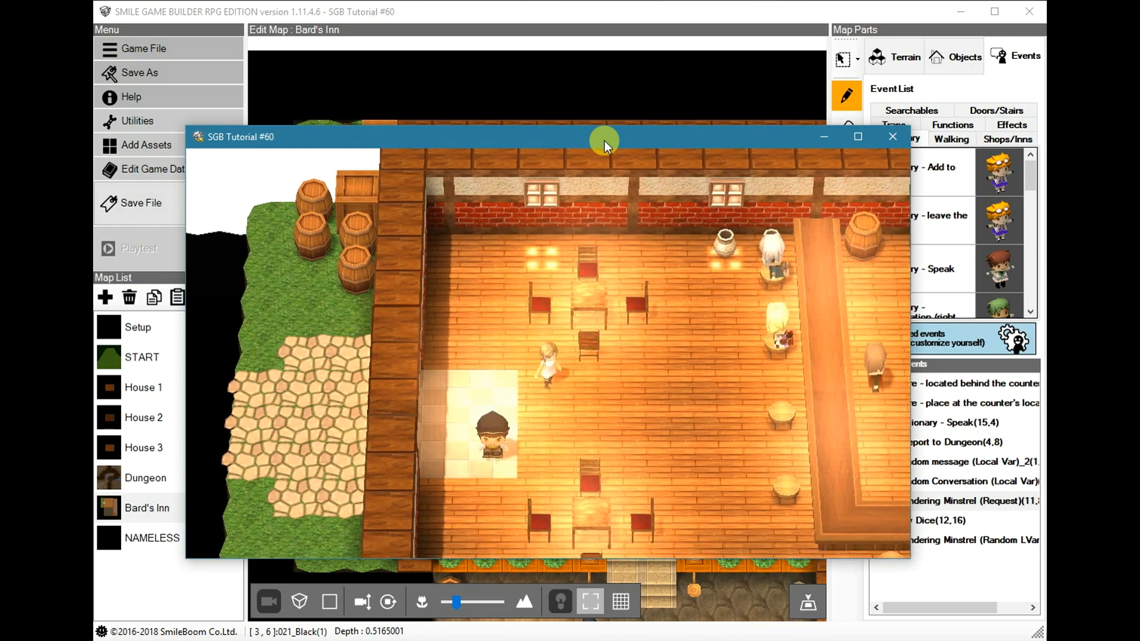
key("Down")
key("Right")
key("Down")
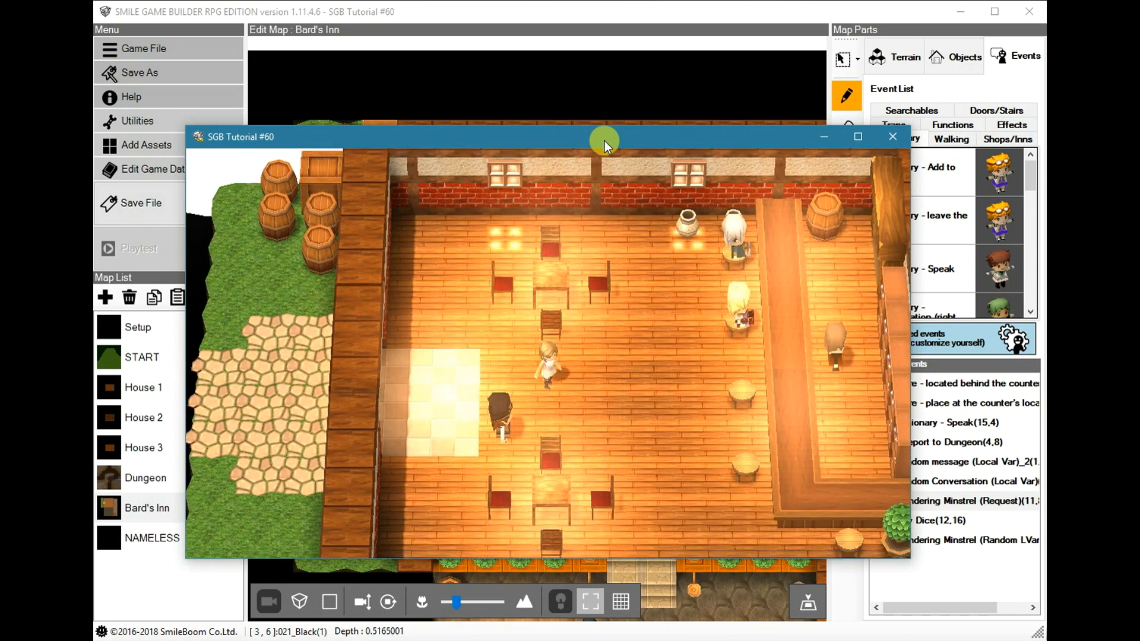
key("Down")
key("Left")
key("Up")
key("Return")
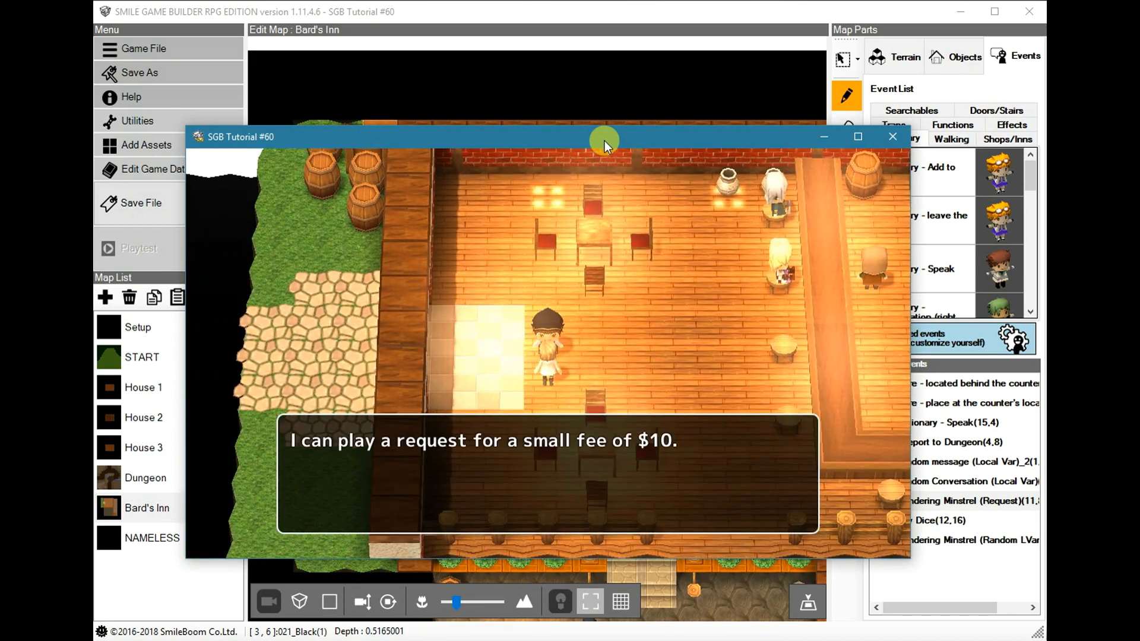
key("Return")
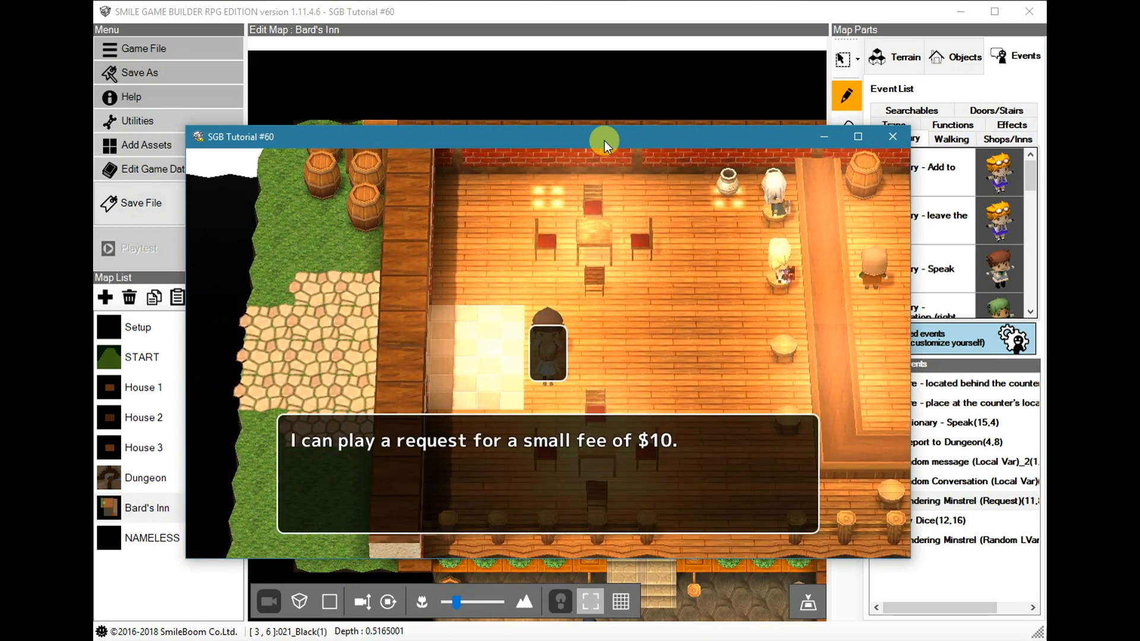
key("Return")
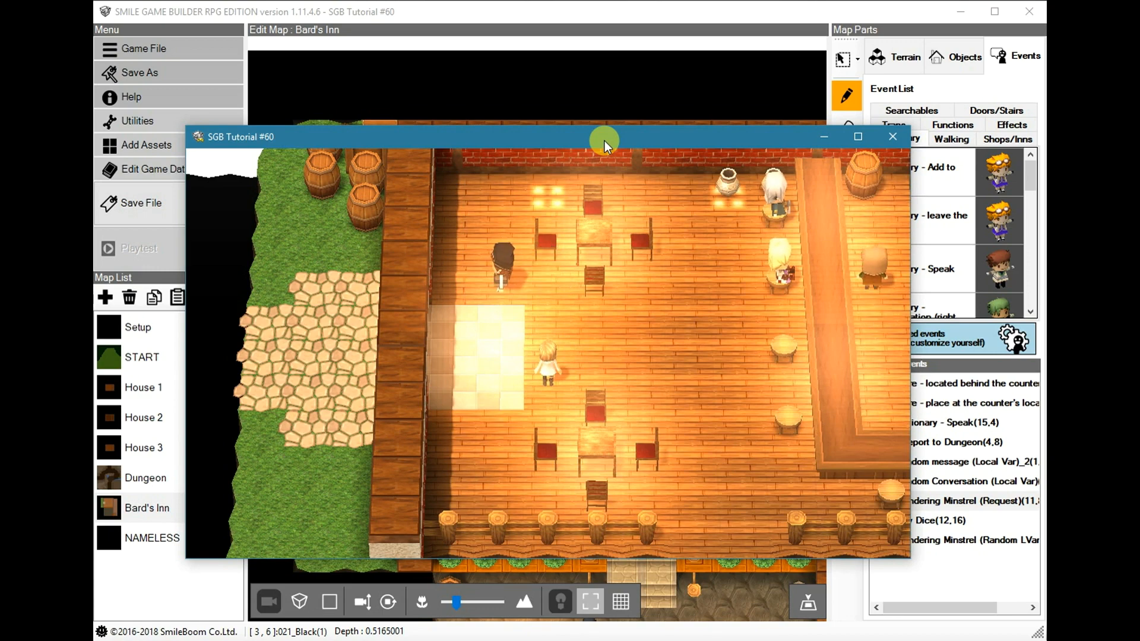
Catch up with the minstrel near the inn's upper-left tables and test declining the $10 song request.
key("Up")
key("Up")
key("Left")
key("Up")
key("Return")
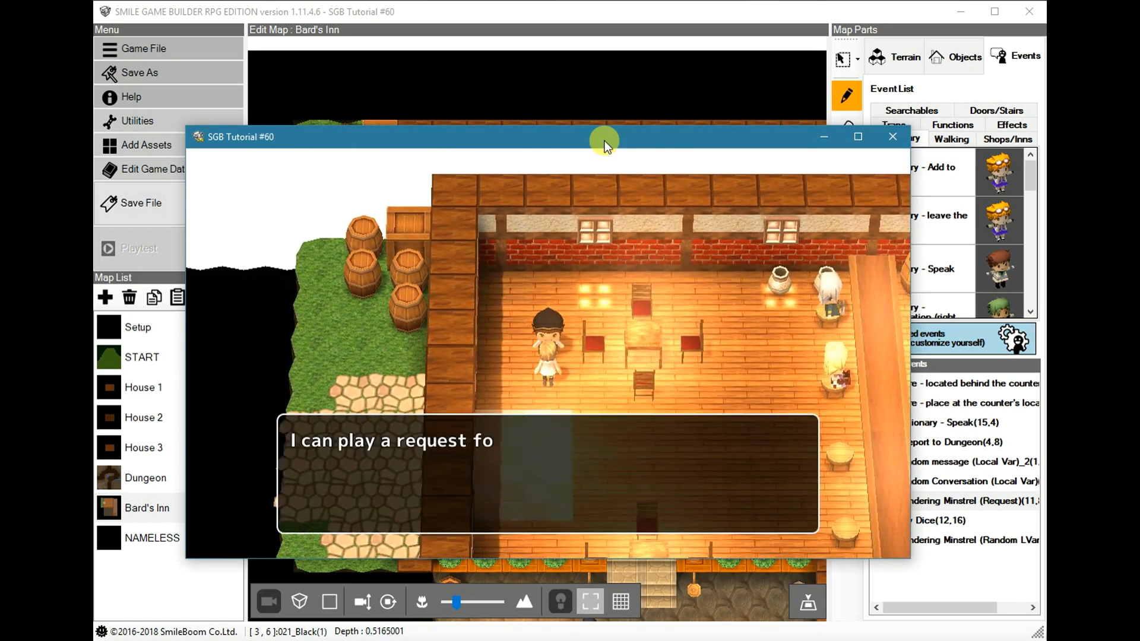
key("Down")
key("Return")
key("Return")
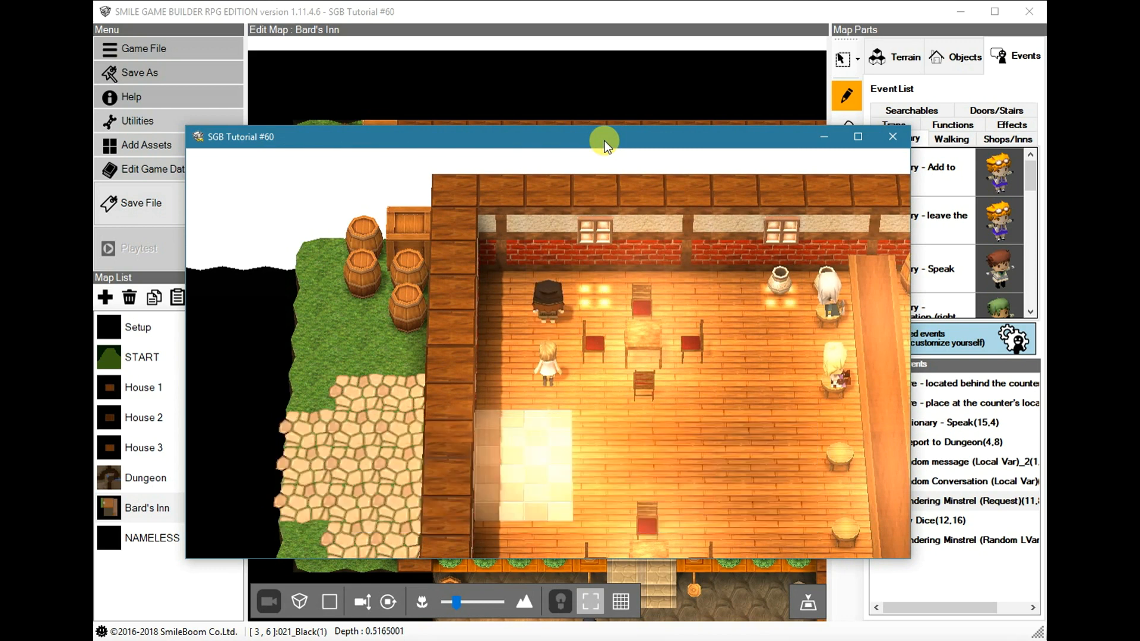